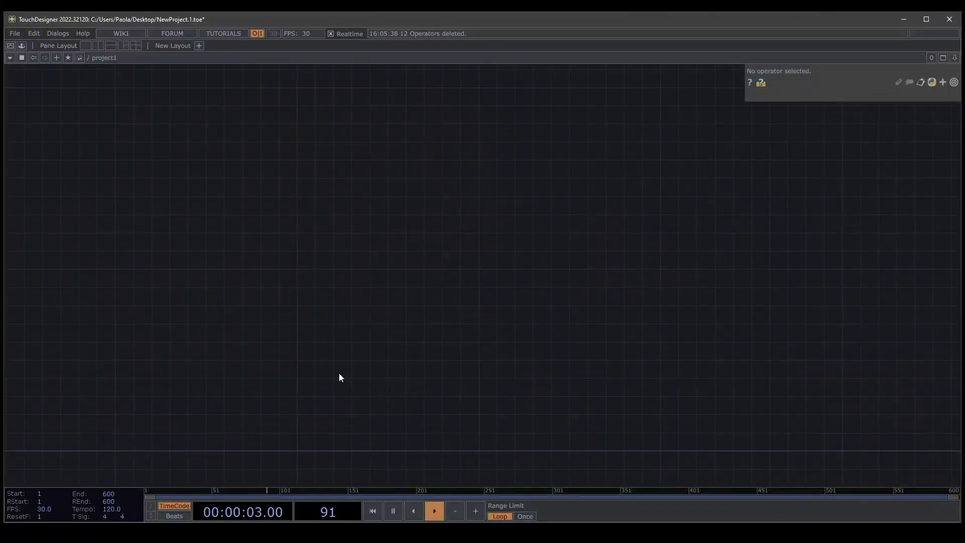
- Add a Circle TOP to the empty project1 network
{"action": "left_click_drag", "start_coordinate": [351, 332], "coordinate": [430, 239]}
{"action": "scroll", "coordinate": [381, 283], "scroll_direction": "up", "scroll_amount": 3}
{"action": "key", "text": "Tab"}
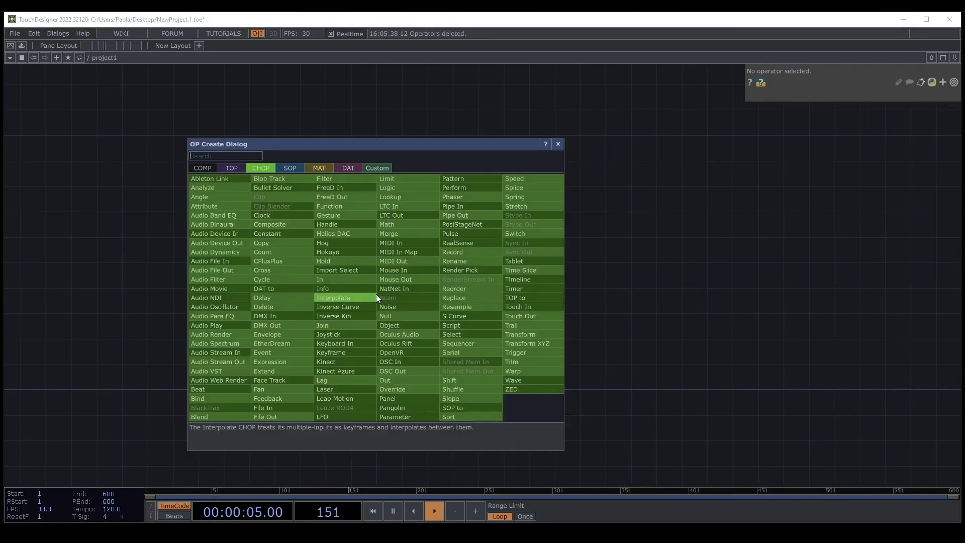
{"action": "left_click", "coordinate": [234, 167]}
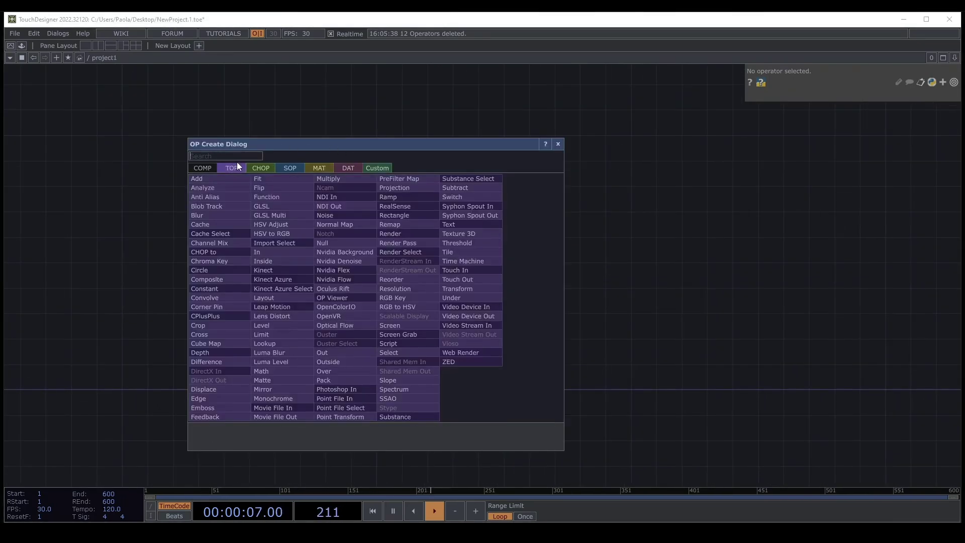
{"action": "left_click", "coordinate": [220, 263]}
{"action": "left_click", "coordinate": [261, 285]}
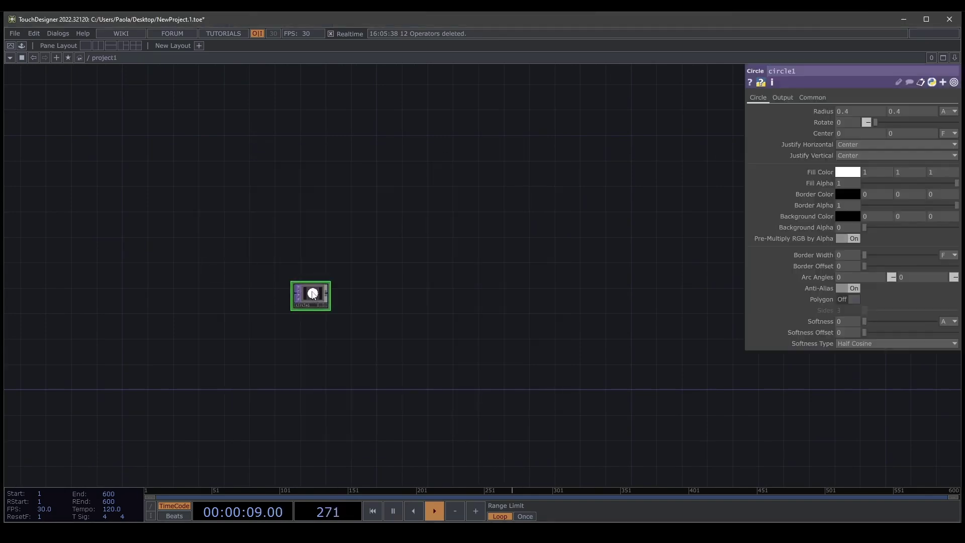
- Link circle1's resolution to the parent's size: width with the expression me.parent().par.w, height with the matching expression giving 720
{"action": "scroll", "coordinate": [314, 286], "scroll_direction": "up", "scroll_amount": 3}
{"action": "left_click", "coordinate": [812, 98]}
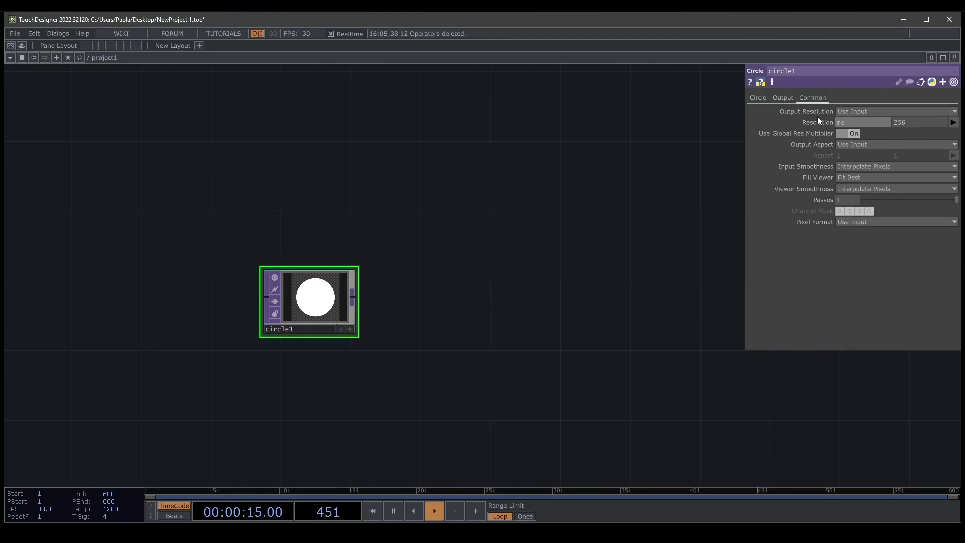
{"action": "type", "text": "me.parent"}
{"action": "type", "text": "().pa"}
{"action": "type", "text": "r.w"}
{"action": "key", "text": "Return"}
{"action": "left_click", "coordinate": [916, 120]}
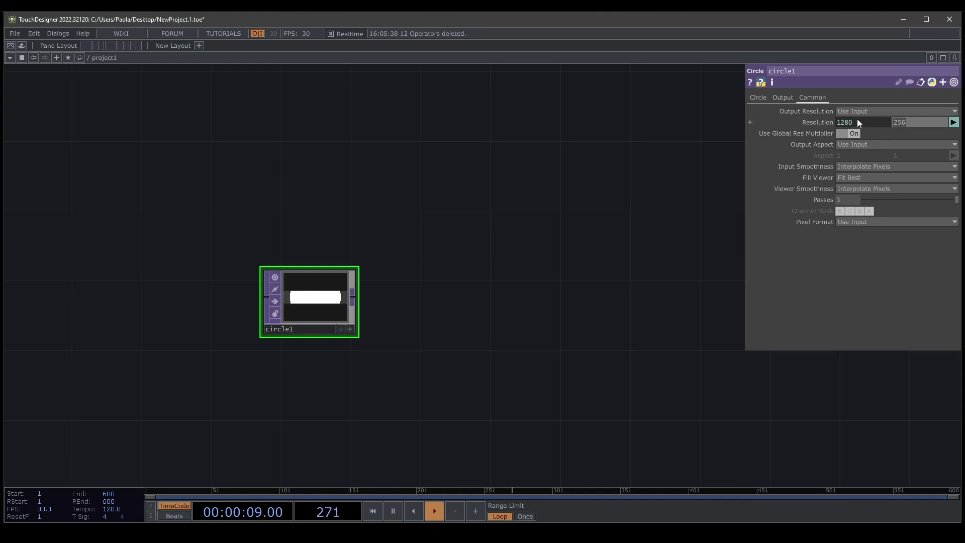
{"action": "type", "text": "parent().par.w"}
{"action": "key", "text": "ctrl+z"}
{"action": "key", "text": "ctrl+z"}
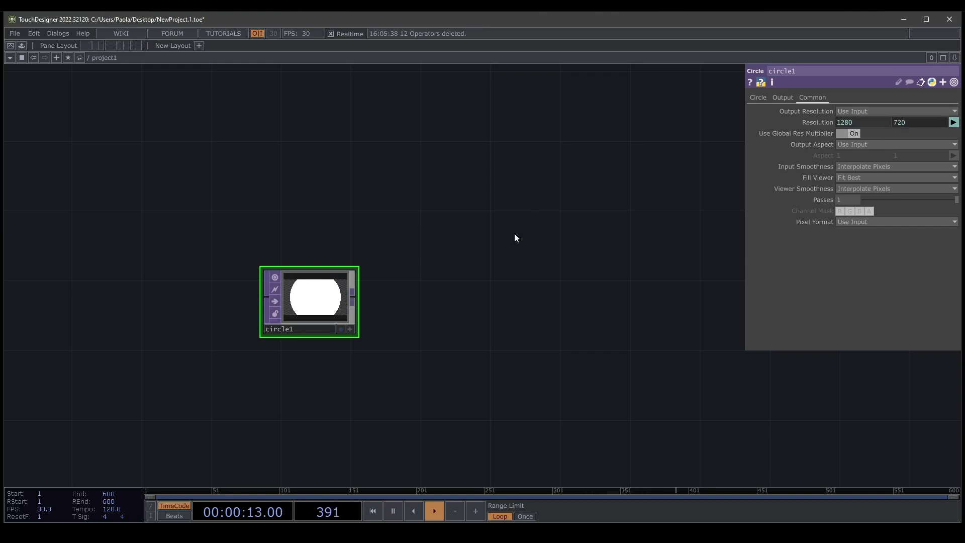
- Check the layout width and height of the parent container project1, and return to its inner network
{"action": "left_click_drag", "start_coordinate": [418, 293], "coordinate": [402, 273]}
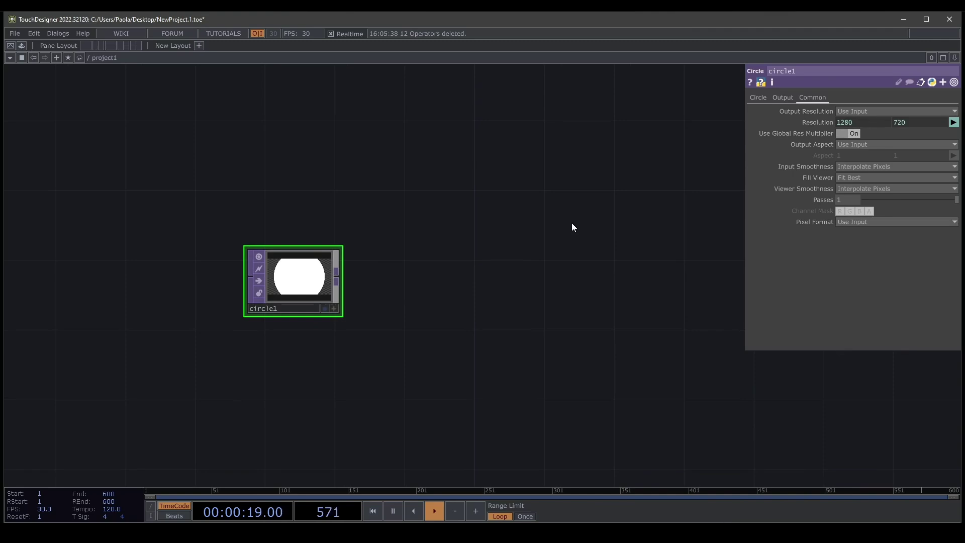
{"action": "key", "text": "u"}
{"action": "left_click", "coordinate": [730, 98]}
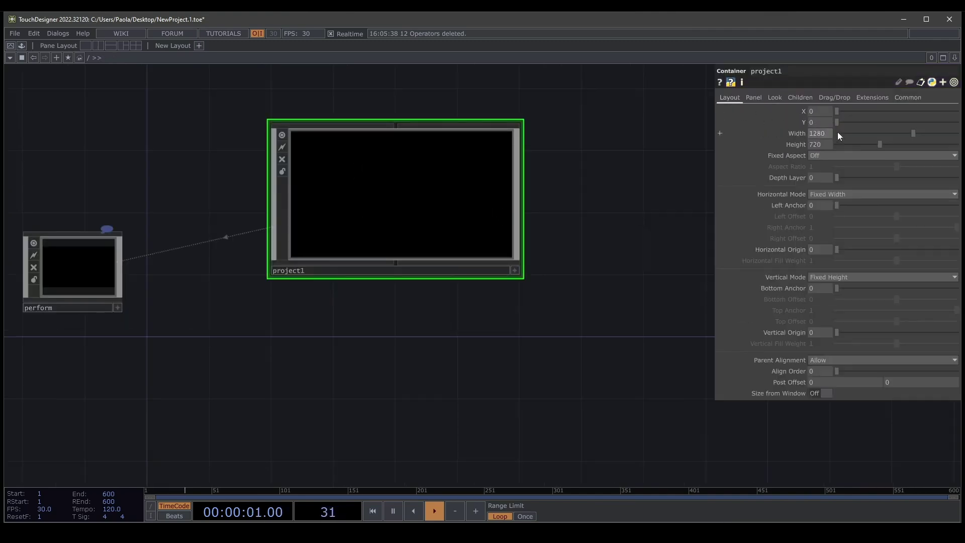
{"action": "left_click", "coordinate": [775, 97]}
{"action": "key", "text": "i"}
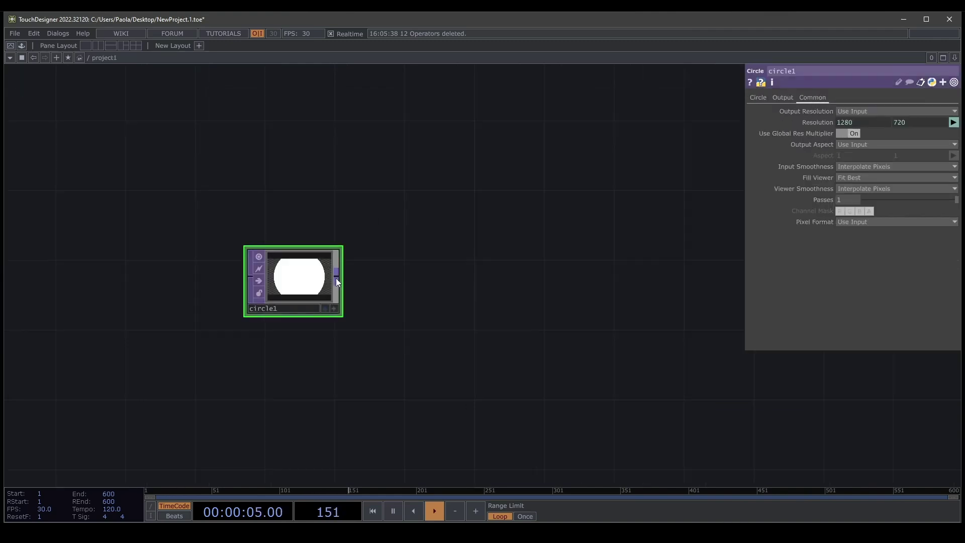
- Connect a new Null TOP to circle1's output and rename it out1
{"action": "left_click_drag", "start_coordinate": [337, 277], "coordinate": [654, 273]}
{"action": "left_click", "coordinate": [655, 270]}
{"action": "type", "text": "nm"}
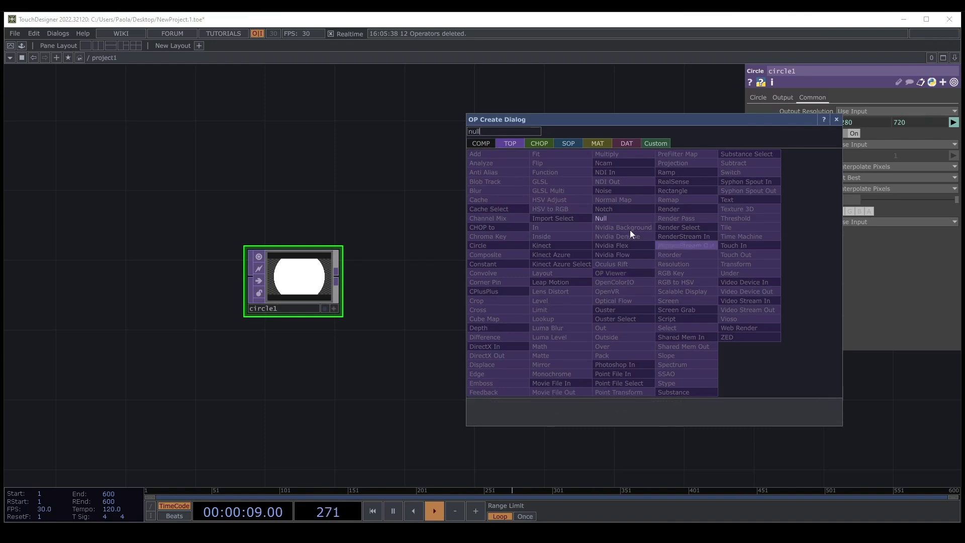
{"action": "left_click", "coordinate": [611, 218]}
{"action": "left_click", "coordinate": [648, 273]}
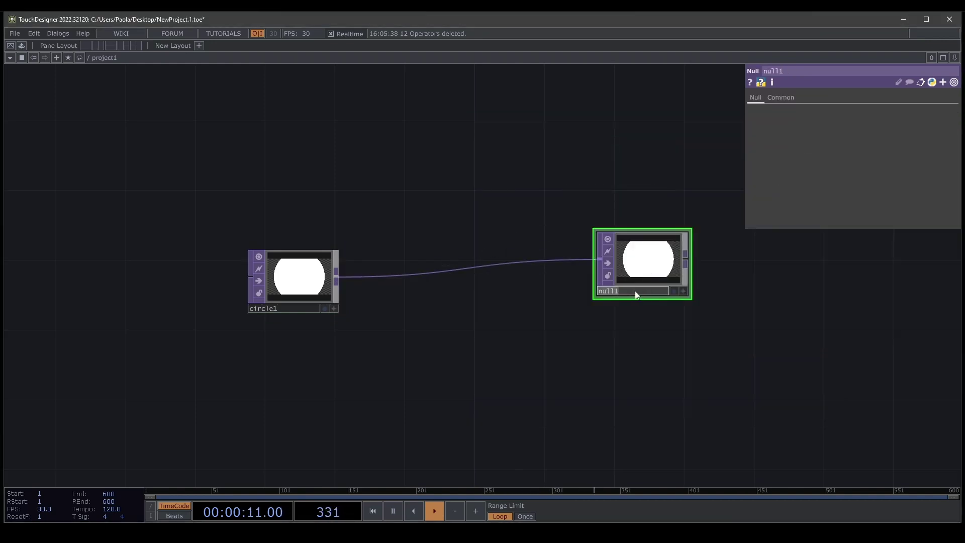
{"action": "double_click", "coordinate": [635, 290]}
{"action": "type", "text": "out1"}
{"action": "key", "text": "Return"}
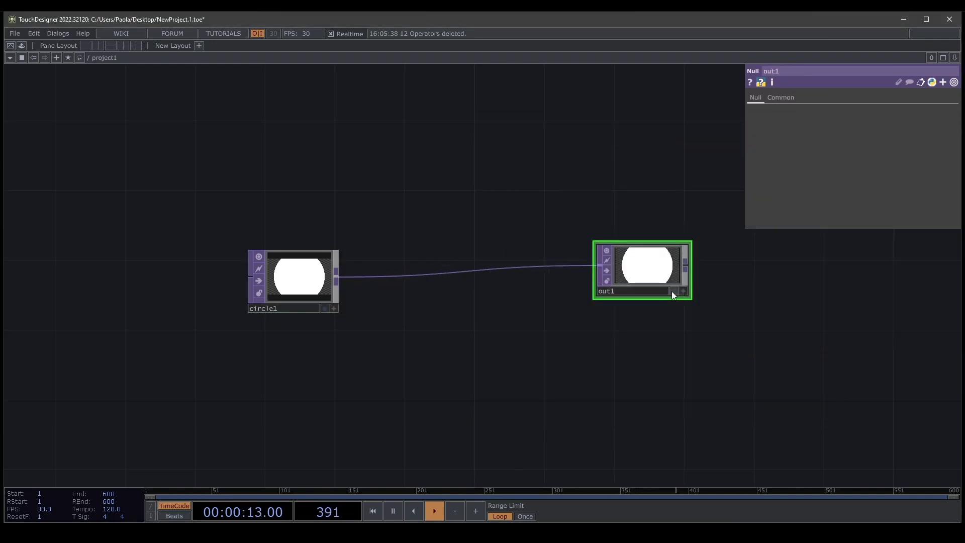
- Show out1 as the network background and move it farther away from circle1
{"action": "left_click", "coordinate": [674, 292]}
{"action": "left_click_drag", "start_coordinate": [673, 292], "coordinate": [915, 310]}
{"action": "left_click_drag", "start_coordinate": [285, 211], "coordinate": [269, 218]}
- Set both radius values of circle1 to 0.2
{"action": "left_click", "coordinate": [286, 276]}
{"action": "left_click", "coordinate": [766, 99]}
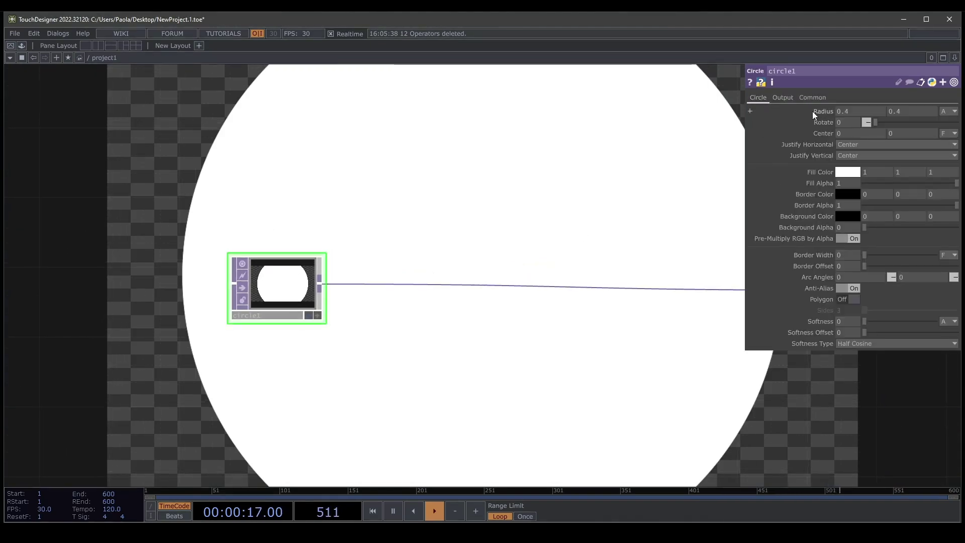
{"action": "middle_click_drag", "start_coordinate": [816, 116], "coordinate": [784, 114]}
{"action": "left_click_drag", "start_coordinate": [631, 156], "coordinate": [442, 150]}
{"action": "left_click_drag", "start_coordinate": [313, 158], "coordinate": [195, 145]}
{"action": "left_click_drag", "start_coordinate": [588, 262], "coordinate": [711, 263]}
{"action": "left_click_drag", "start_coordinate": [300, 177], "coordinate": [578, 197]}
{"action": "left_click_drag", "start_coordinate": [255, 275], "coordinate": [263, 247]}
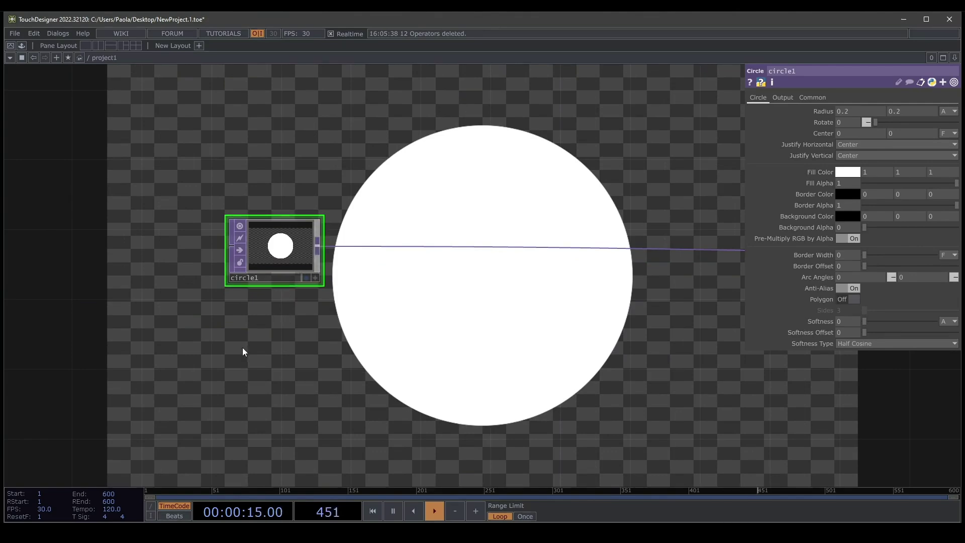
- Add a Noise TOP below circle1
{"action": "key", "text": "Tab"}
{"action": "type", "text": "no"}
{"action": "left_click", "coordinate": [197, 252]}
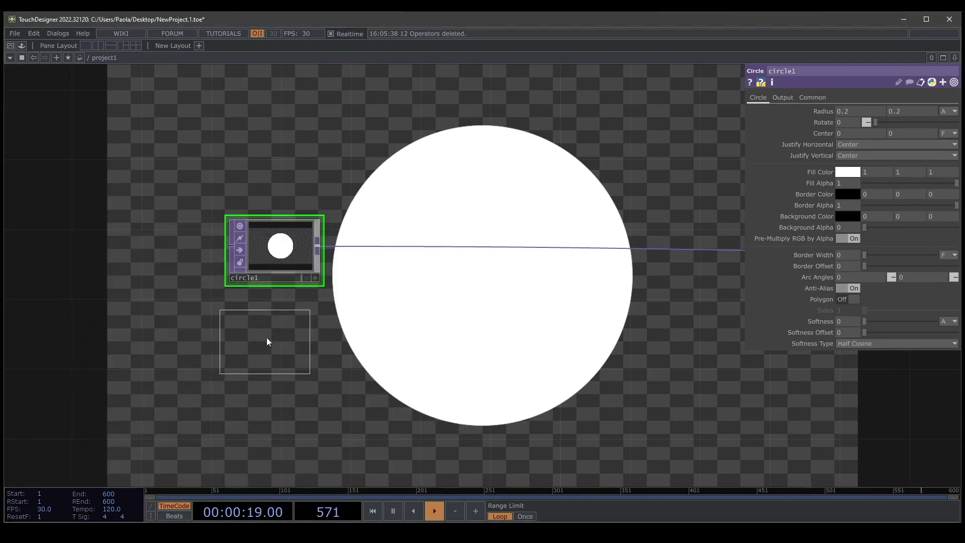
{"action": "left_click", "coordinate": [274, 339]}
- Link noise1's resolution to the parent's width and height, giving 1280 by 720
{"action": "left_click", "coordinate": [856, 101]}
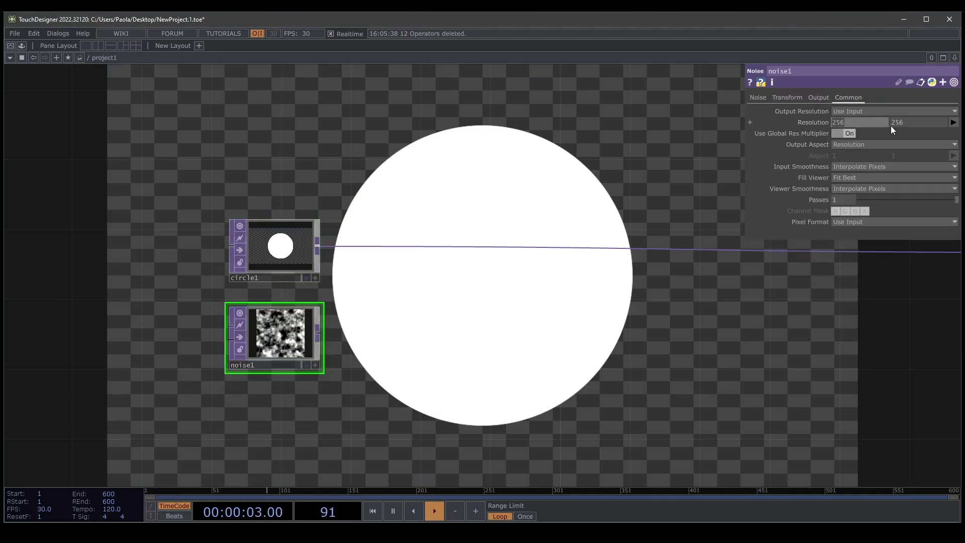
{"action": "key", "text": "Tab"}
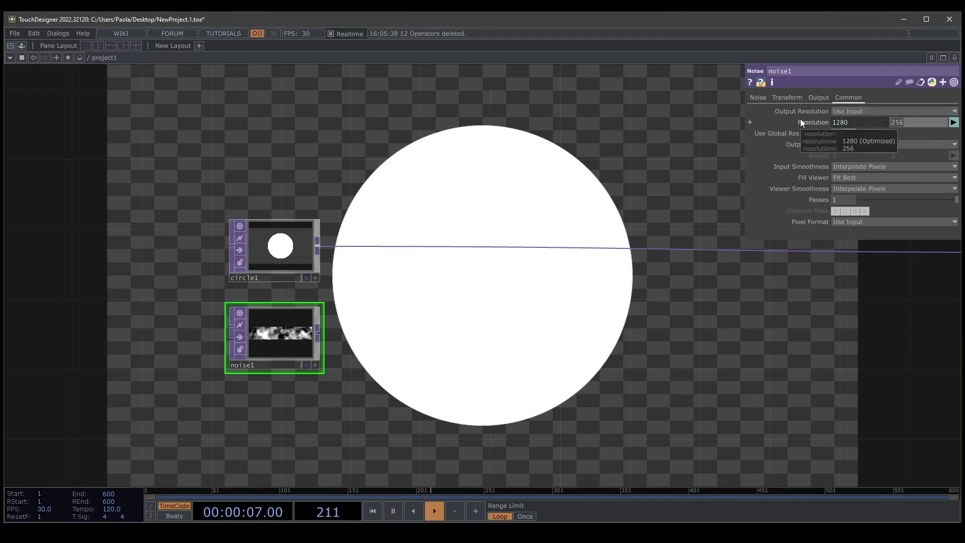
{"action": "type", "text": "parent().par.w"}
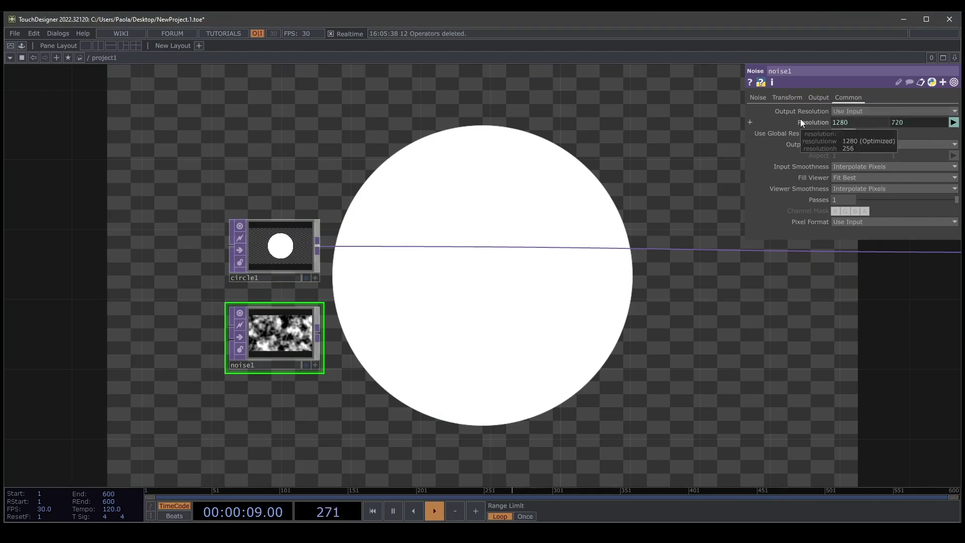
{"action": "left_click", "coordinate": [758, 98]}
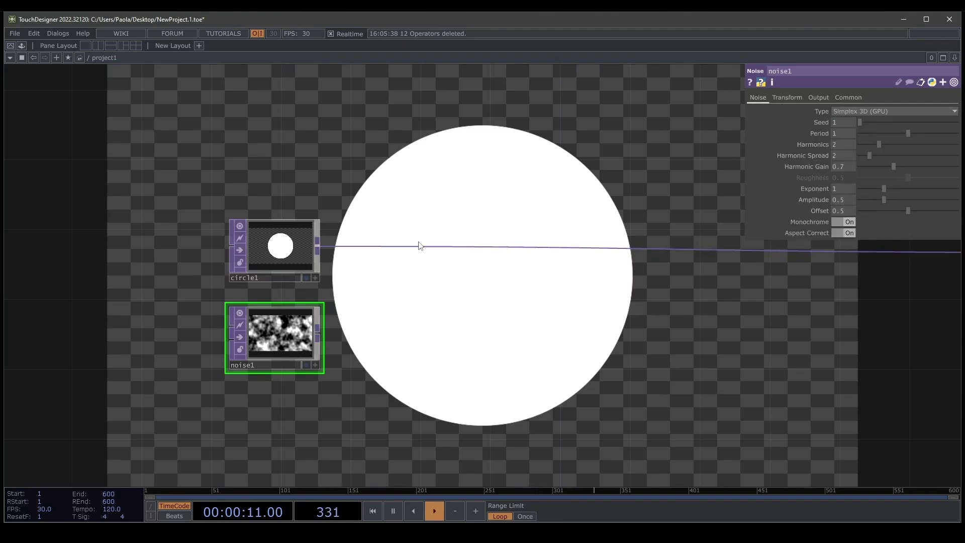
- Insert a Displace TOP between circle1 and out1 and connect noise1 to its second input
{"action": "right_click", "coordinate": [397, 248]}
{"action": "left_click", "coordinate": [420, 234]}
{"action": "type", "text": "dis"}
{"action": "left_click", "coordinate": [254, 327]}
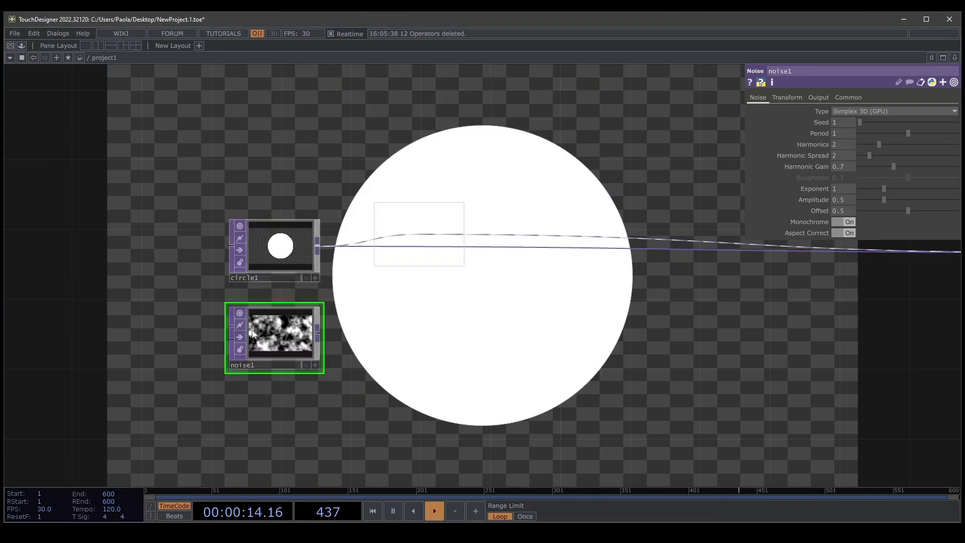
{"action": "left_click", "coordinate": [436, 266]}
{"action": "left_click_drag", "start_coordinate": [320, 333], "coordinate": [369, 268]}
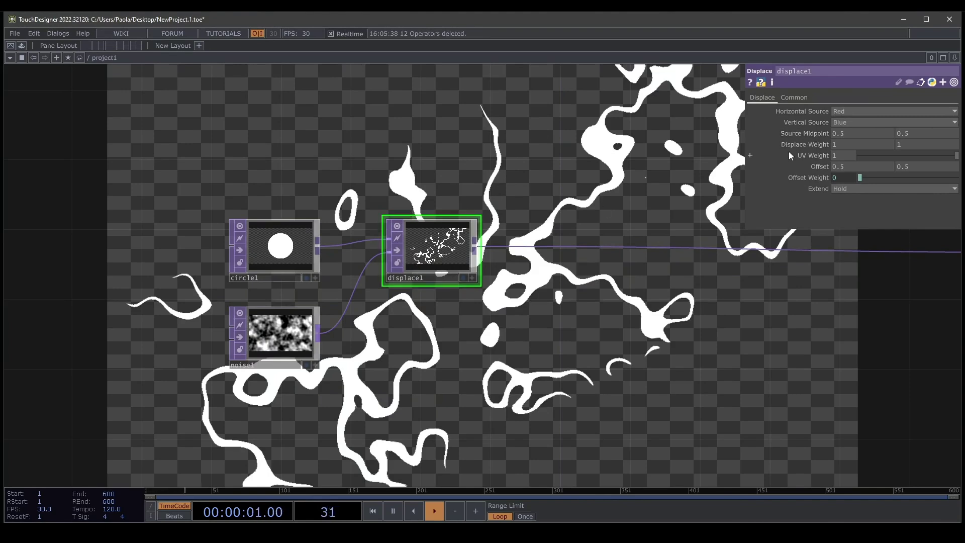
- Set both displace weights of displace1 to 0.01 and move noise1 closer beneath circle1
{"action": "mouse_move", "coordinate": [820, 146]}
{"action": "middle_mouse_down"}
{"action": "mouse_move", "coordinate": [817, 125]}
{"action": "mouse_move", "coordinate": [824, 130]}
{"action": "middle_mouse_up"}
{"action": "left_click_drag", "start_coordinate": [627, 189], "coordinate": [658, 292]}
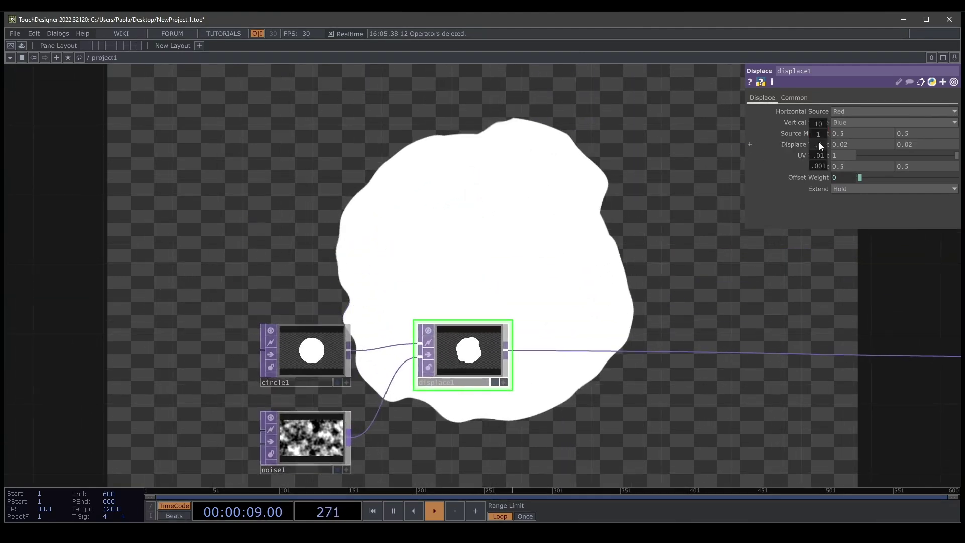
{"action": "middle_click_drag", "start_coordinate": [819, 156], "coordinate": [817, 156]}
{"action": "left_click_drag", "start_coordinate": [457, 217], "coordinate": [440, 167]}
{"action": "left_click_drag", "start_coordinate": [309, 391], "coordinate": [309, 373]}
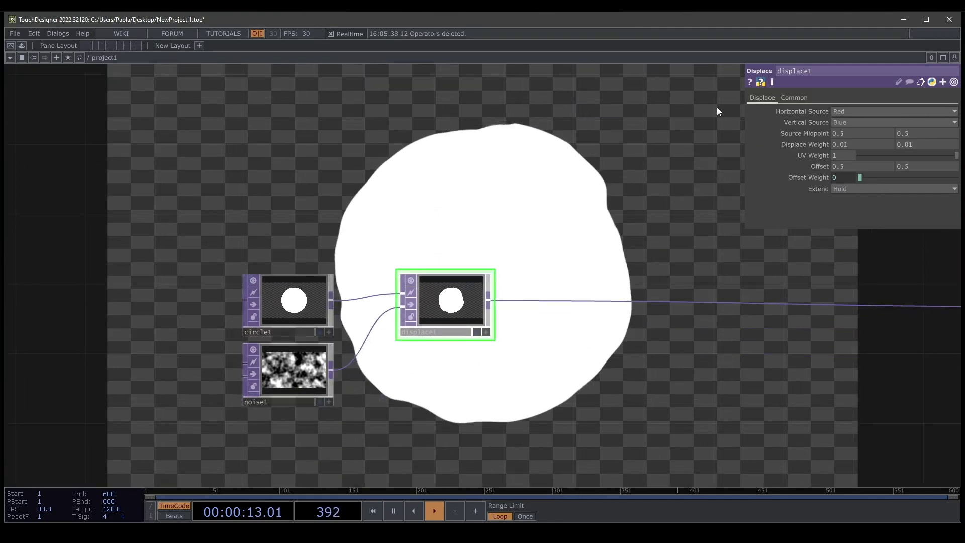
- Reduce noise1's period to nearly zero for a fine grain
{"action": "left_click", "coordinate": [291, 372]}
{"action": "left_click_drag", "start_coordinate": [908, 133], "coordinate": [860, 134]}
{"action": "left_click_drag", "start_coordinate": [508, 219], "coordinate": [464, 164]}
- Animate noise1's Z translation with the expression absTime.seconds * 0.1
{"action": "left_click", "coordinate": [789, 100]}
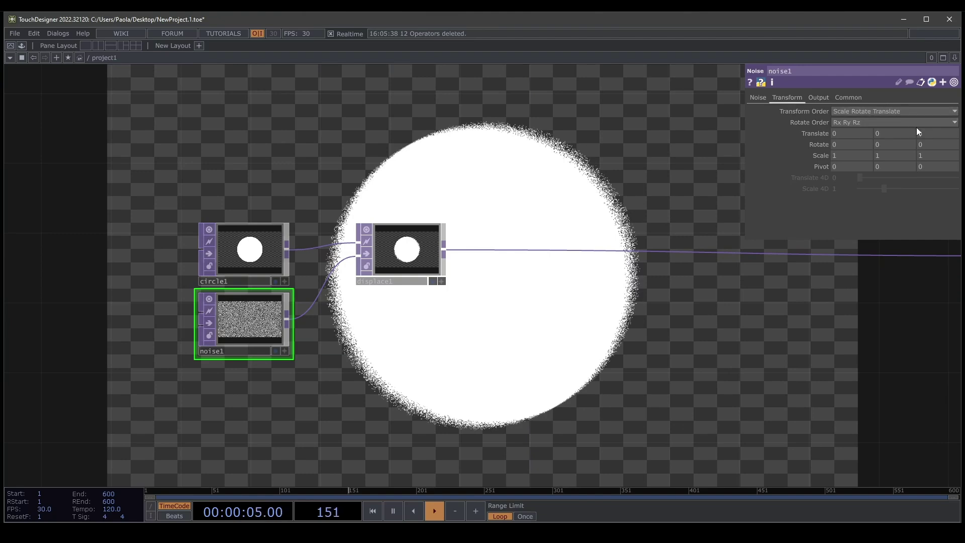
{"action": "type", "text": "absTime"}
{"action": "type", "text": ".seconds"}
{"action": "type", "text": " *"}
{"action": "type", "text": " * 0."}
{"action": "type", "text": "1"}
{"action": "key", "text": "Return"}
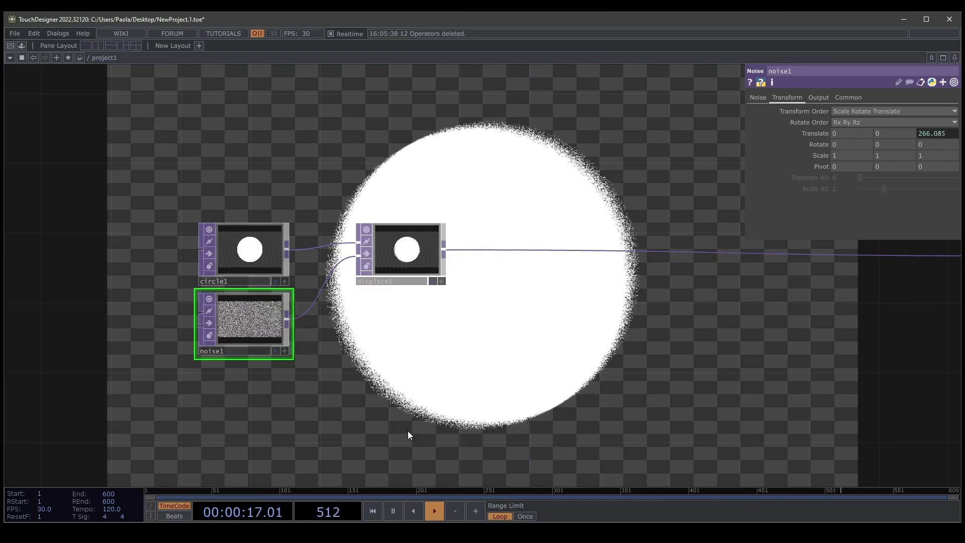
- Branch a second Noise TOP off displace1's output and place it below the wire to out1
{"action": "left_click_drag", "start_coordinate": [469, 136], "coordinate": [333, 135]}
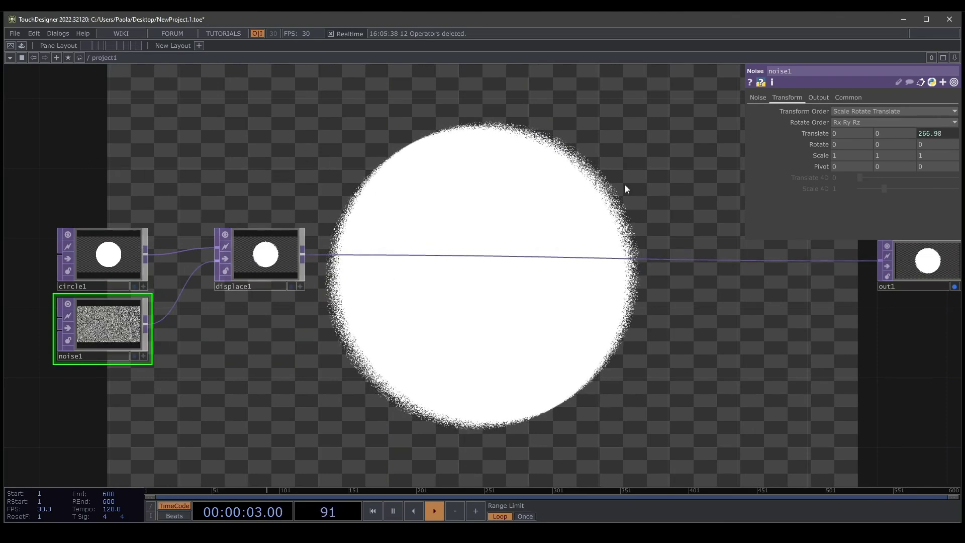
{"action": "left_click_drag", "start_coordinate": [356, 245], "coordinate": [323, 220]}
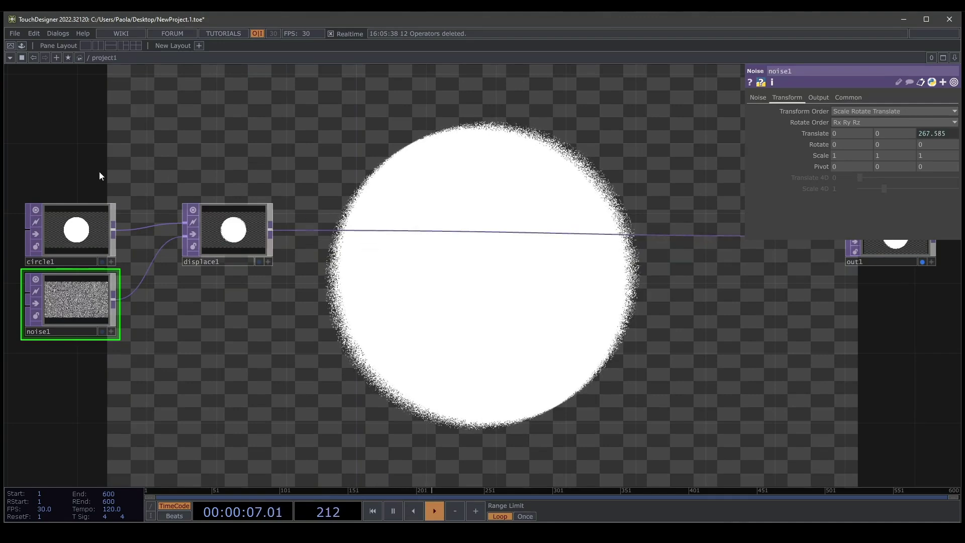
{"action": "right_click", "coordinate": [336, 216]}
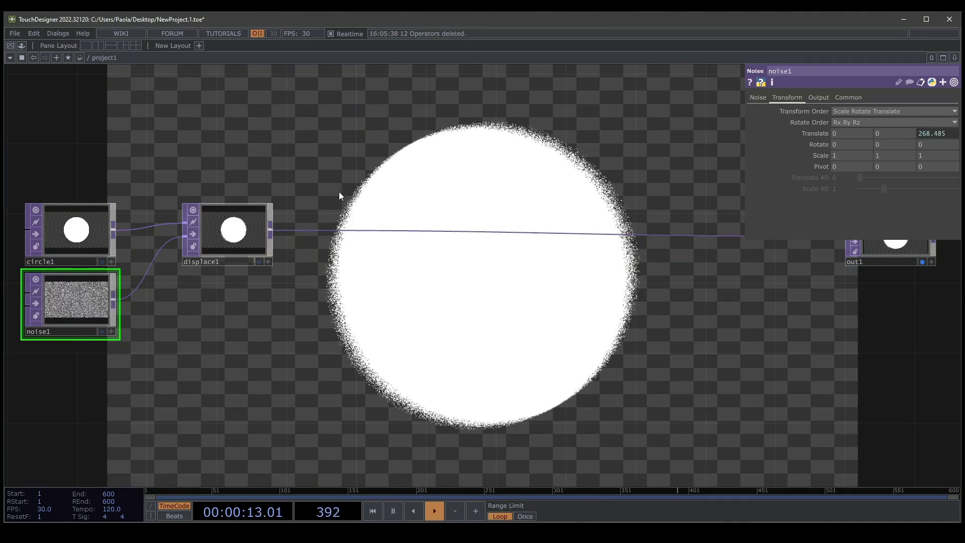
{"action": "left_click_drag", "start_coordinate": [271, 229], "coordinate": [343, 319]}
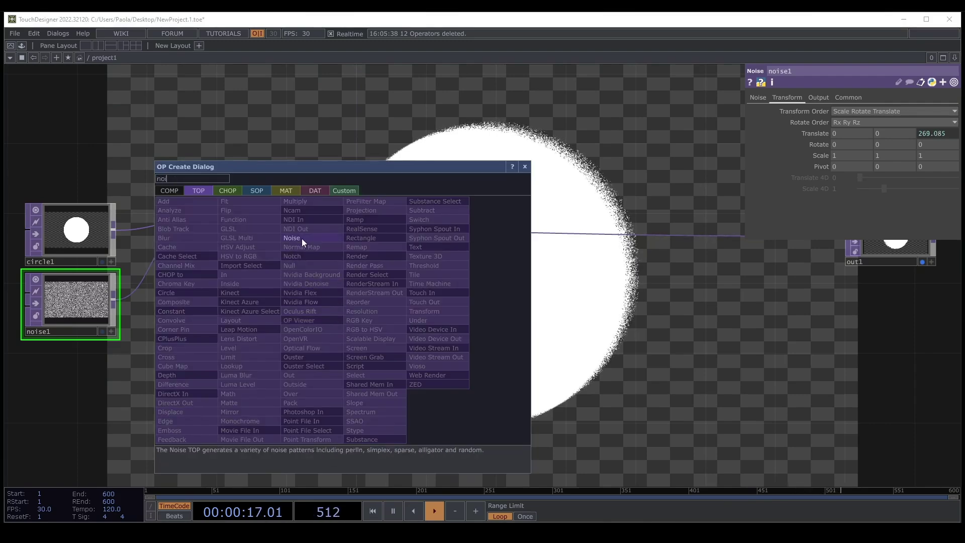
{"action": "left_click", "coordinate": [301, 239]}
{"action": "left_click", "coordinate": [348, 305]}
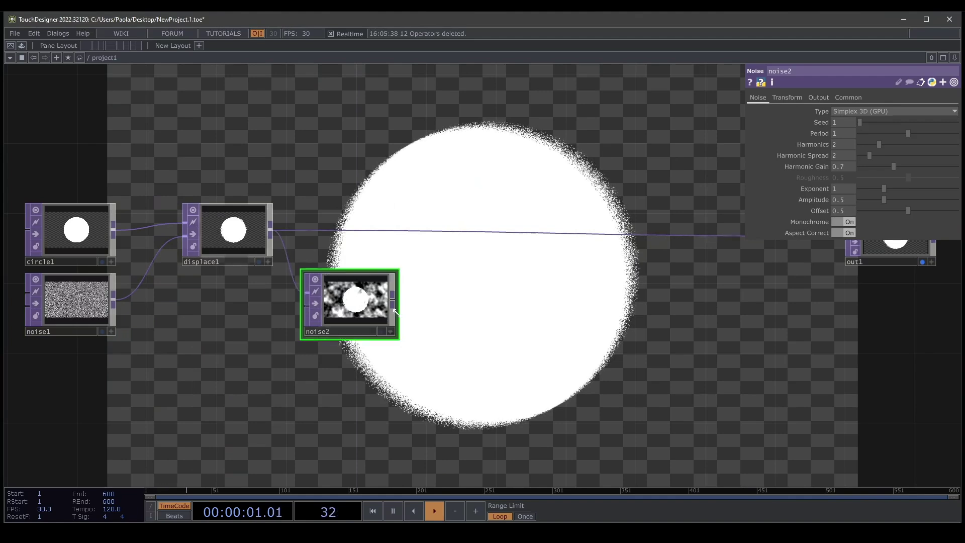
- Compare the resolution settings of noise1 and noise2
{"action": "left_click", "coordinate": [74, 287]}
{"action": "left_click", "coordinate": [848, 97]}
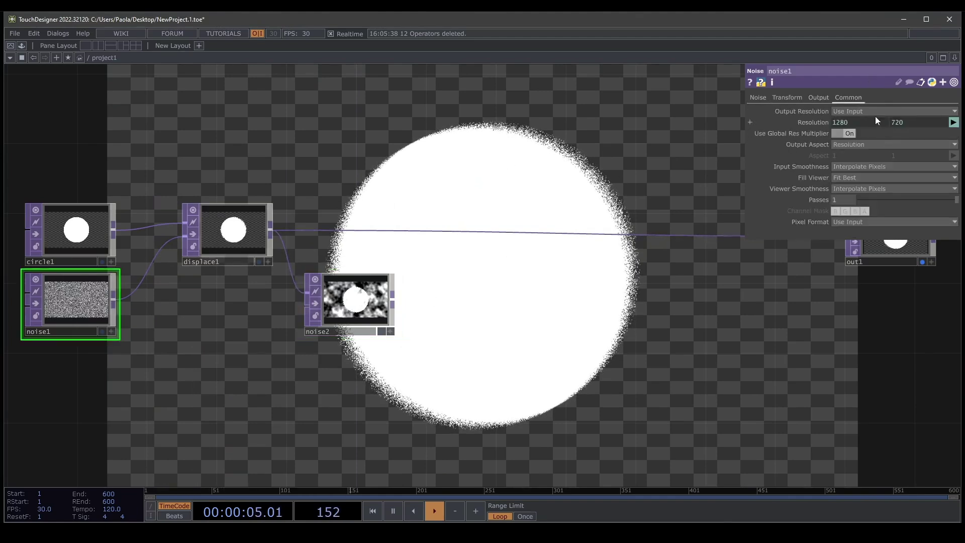
{"action": "left_click", "coordinate": [377, 315]}
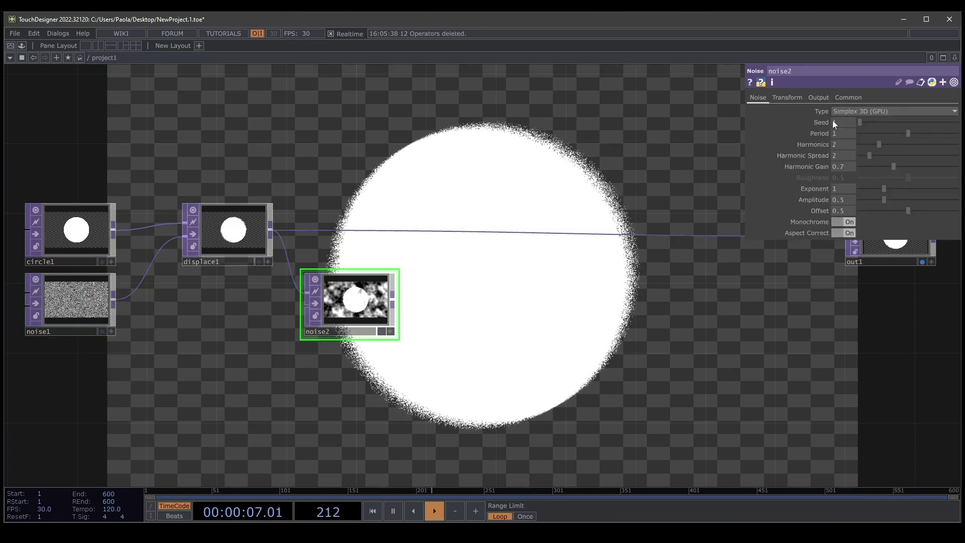
{"action": "left_click", "coordinate": [857, 97]}
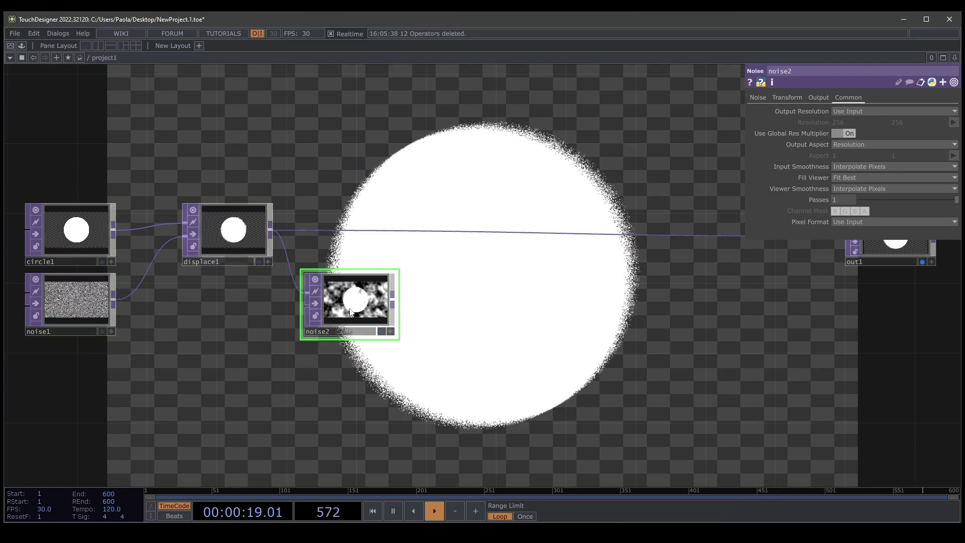
- Set noise2's RGB output to Noise only, so the input image is not mixed in
{"action": "scroll", "coordinate": [351, 308], "scroll_direction": "up", "scroll_amount": 3}
{"action": "scroll", "coordinate": [365, 275], "scroll_direction": "up", "scroll_amount": 1}
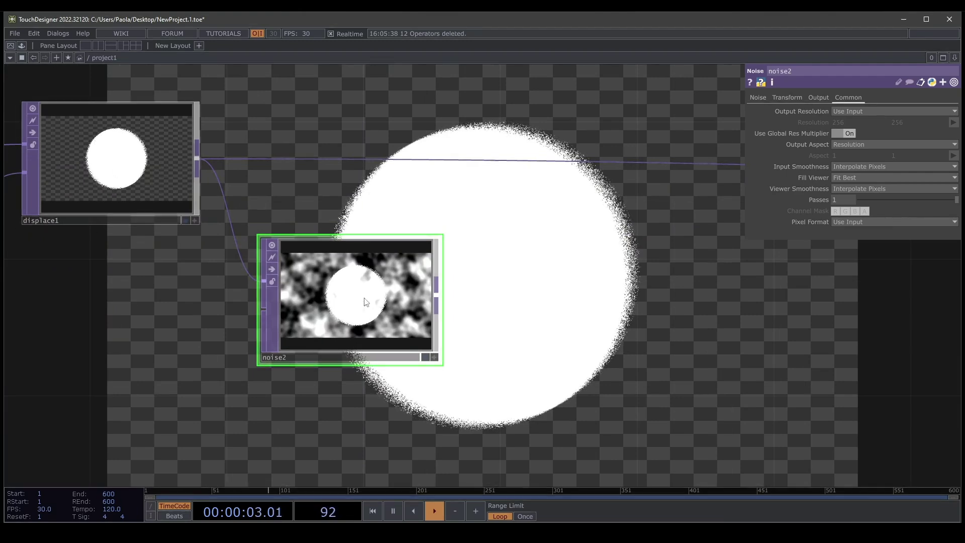
{"action": "left_click", "coordinate": [816, 99]}
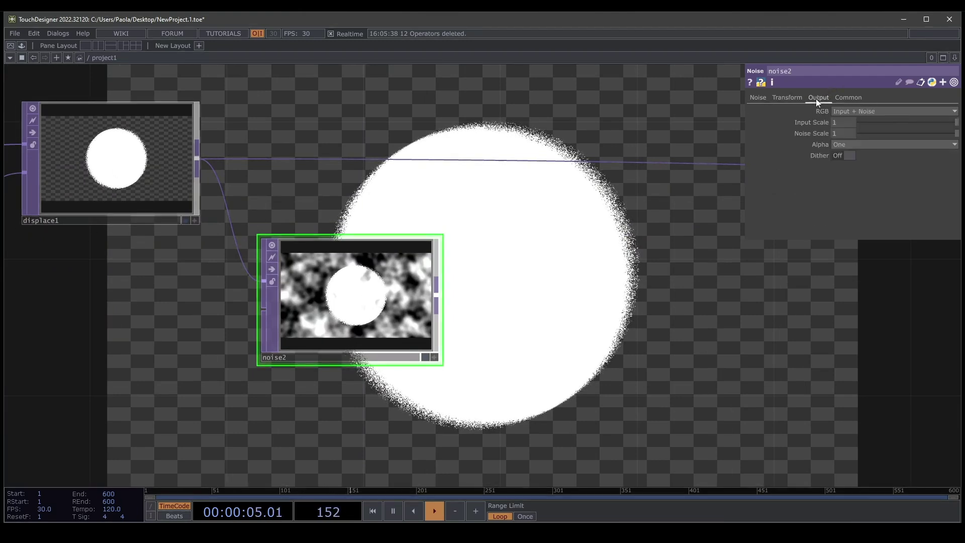
{"action": "left_click", "coordinate": [844, 111]}
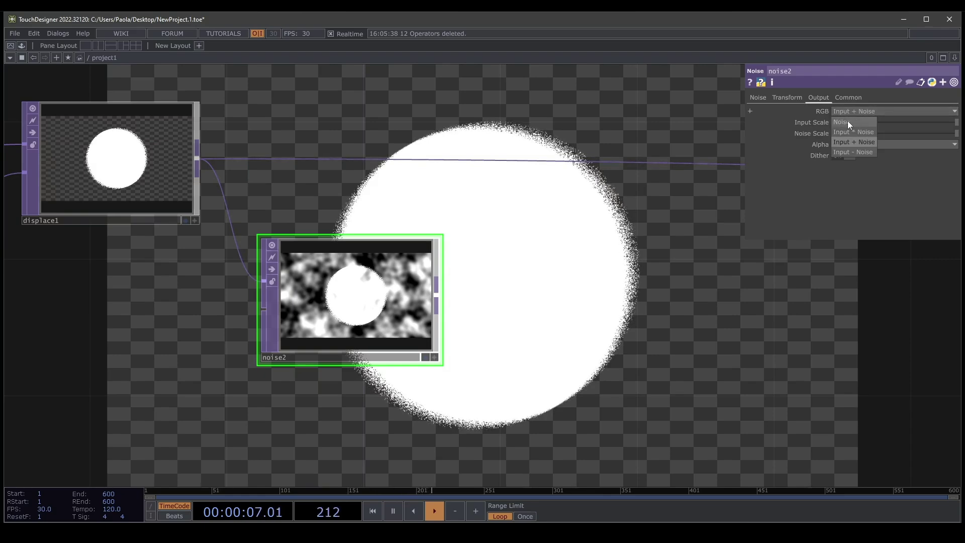
{"action": "left_click", "coordinate": [846, 122]}
- Shape noise2 into large soft blobs with period 2, harmonics 0, exponent about 1.56, amplitude about 1.33 and offset about 0.606
{"action": "left_click", "coordinate": [759, 97]}
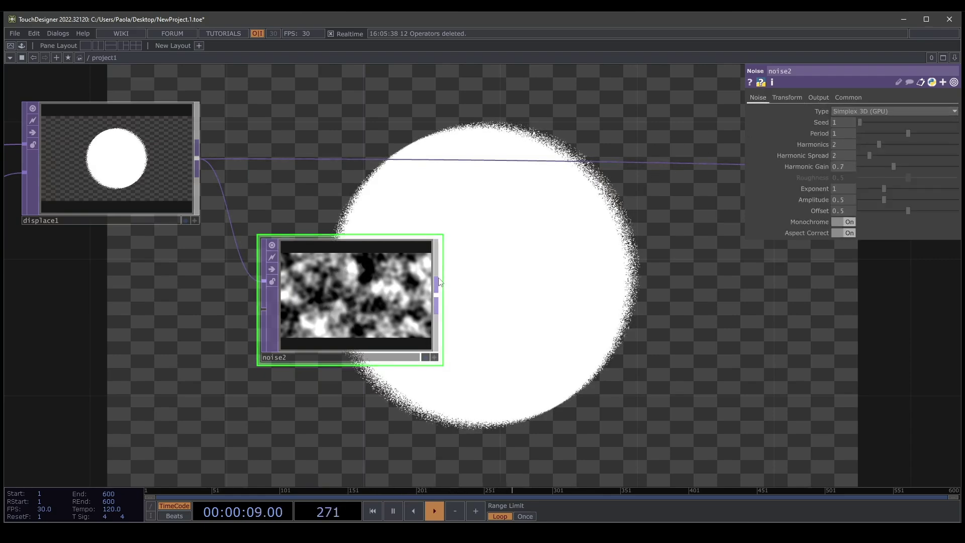
{"action": "key", "text": "h"}
{"action": "mouse_move", "coordinate": [883, 196]}
{"action": "left_mouse_down"}
{"action": "mouse_move", "coordinate": [905, 195]}
{"action": "mouse_move", "coordinate": [898, 201]}
{"action": "left_mouse_up"}
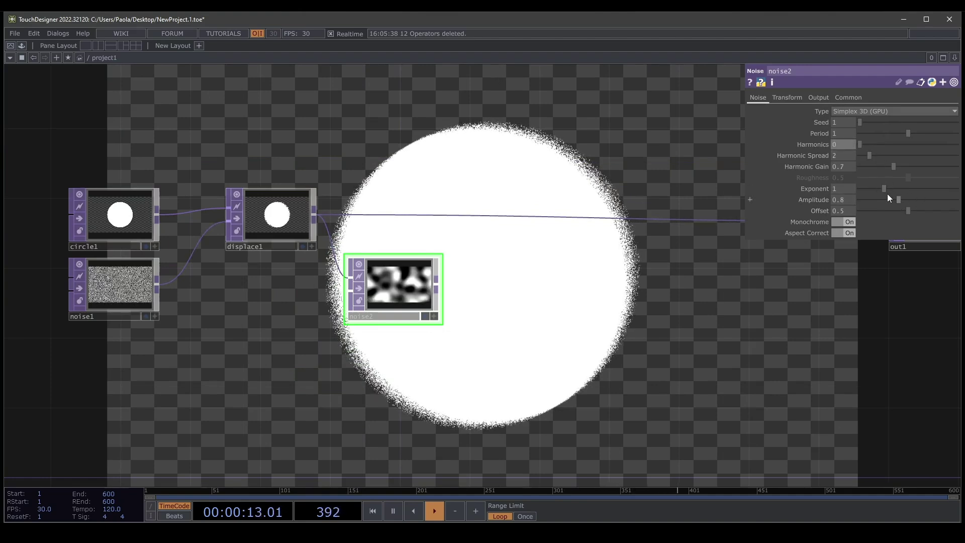
{"action": "left_click_drag", "start_coordinate": [889, 188], "coordinate": [886, 188]}
{"action": "left_click_drag", "start_coordinate": [908, 133], "coordinate": [947, 132]}
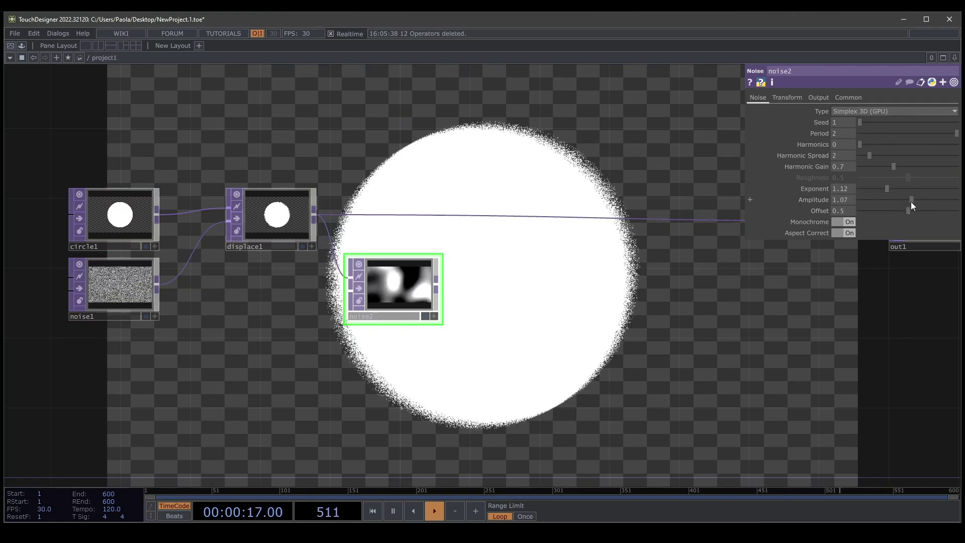
{"action": "left_click_drag", "start_coordinate": [908, 201], "coordinate": [888, 189]}
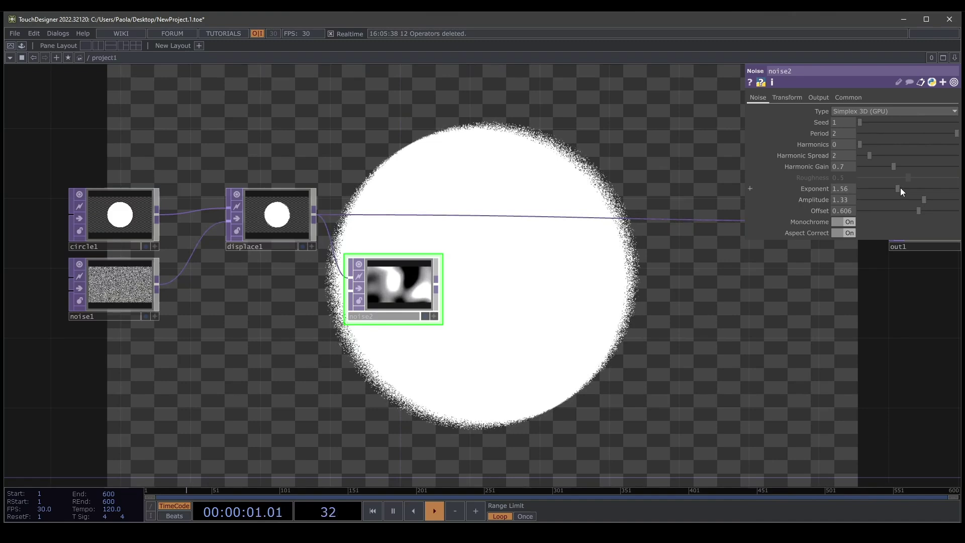
- Animate noise2's Z translation with the expression absTime.seconds * 0.5
{"action": "left_click", "coordinate": [788, 98]}
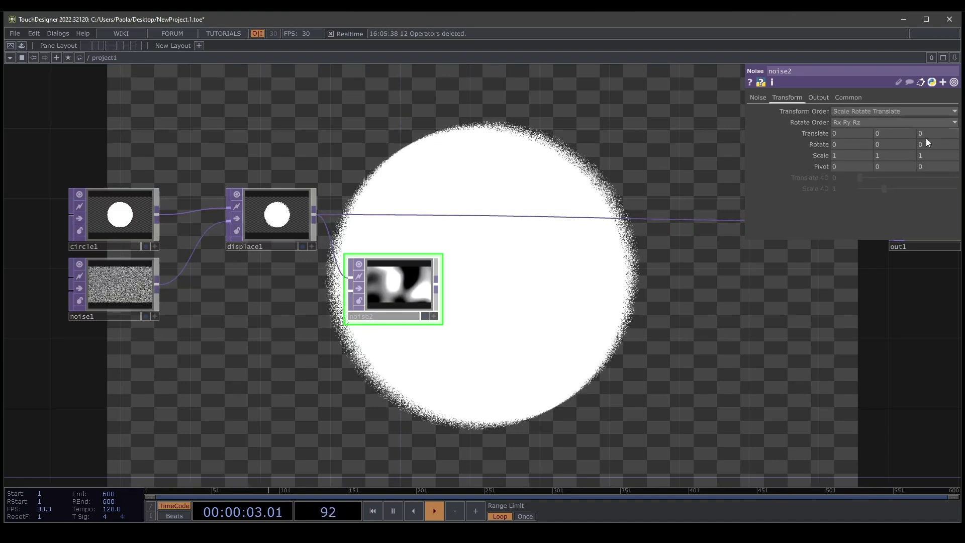
{"action": "type", "text": "absTime"}
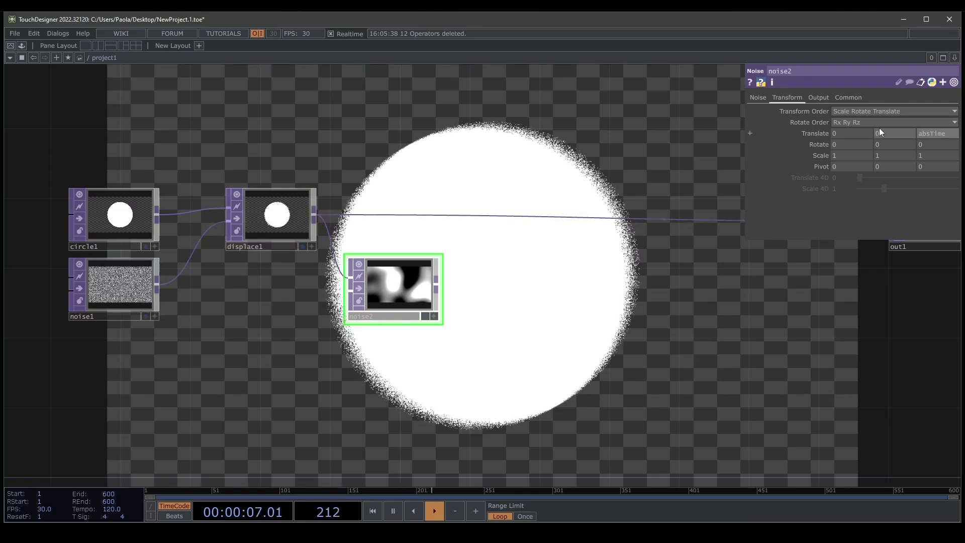
{"action": "type", "text": ".seconds"}
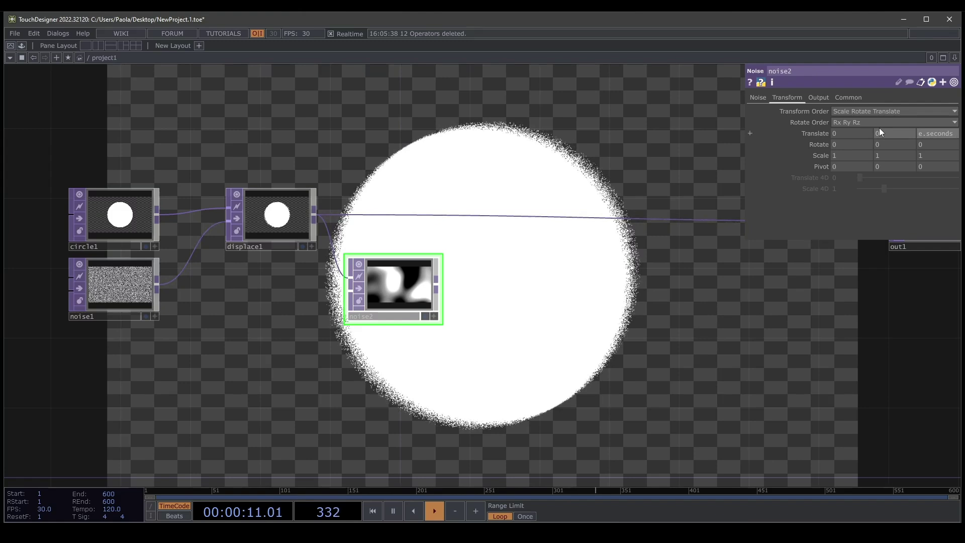
{"action": "type", "text": " * 0."}
{"action": "type", "text": "5"}
{"action": "key", "text": "Return"}
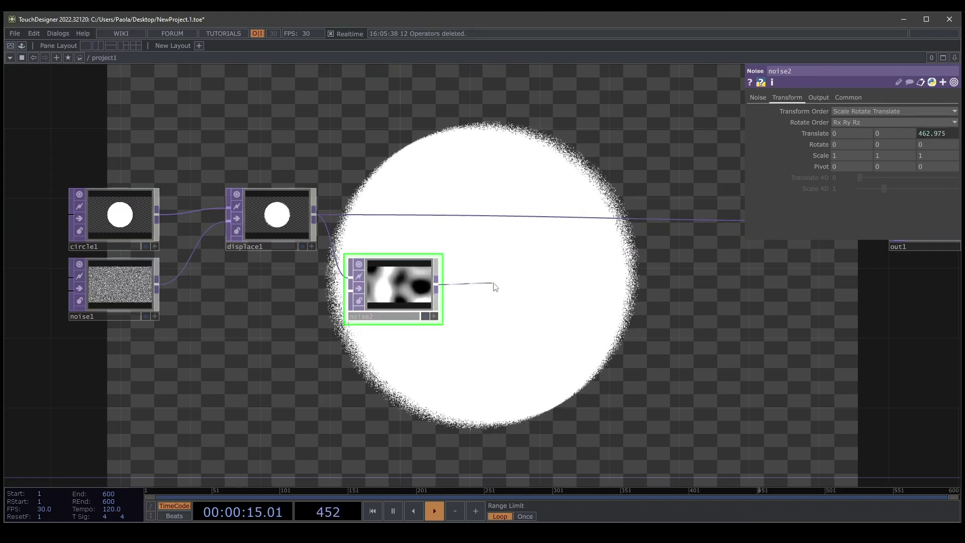
- Add a Level TOP after noise2 and raise its contrast to about 1.98
{"action": "left_click_drag", "start_coordinate": [495, 287], "coordinate": [493, 282]}
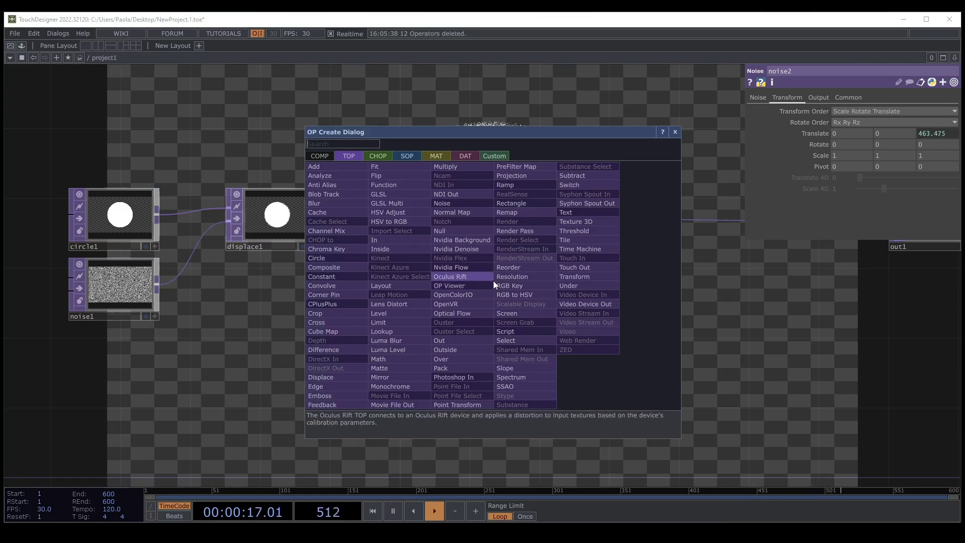
{"action": "left_click", "coordinate": [397, 312]}
{"action": "left_click", "coordinate": [523, 292]}
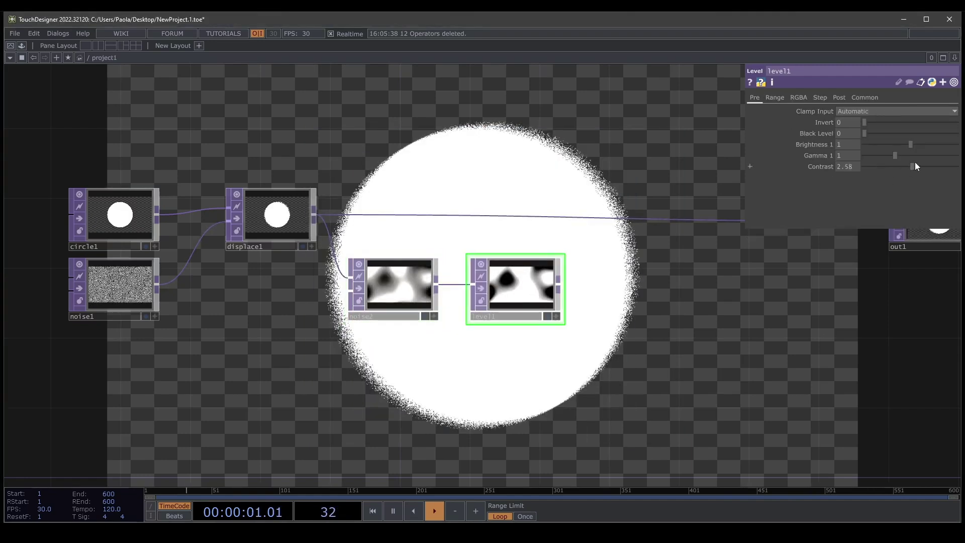
{"action": "left_click_drag", "start_coordinate": [915, 165], "coordinate": [902, 166]}
- Insert a Composite TOP into the wire between displace1 and out1
{"action": "left_click_drag", "start_coordinate": [609, 209], "coordinate": [453, 222]}
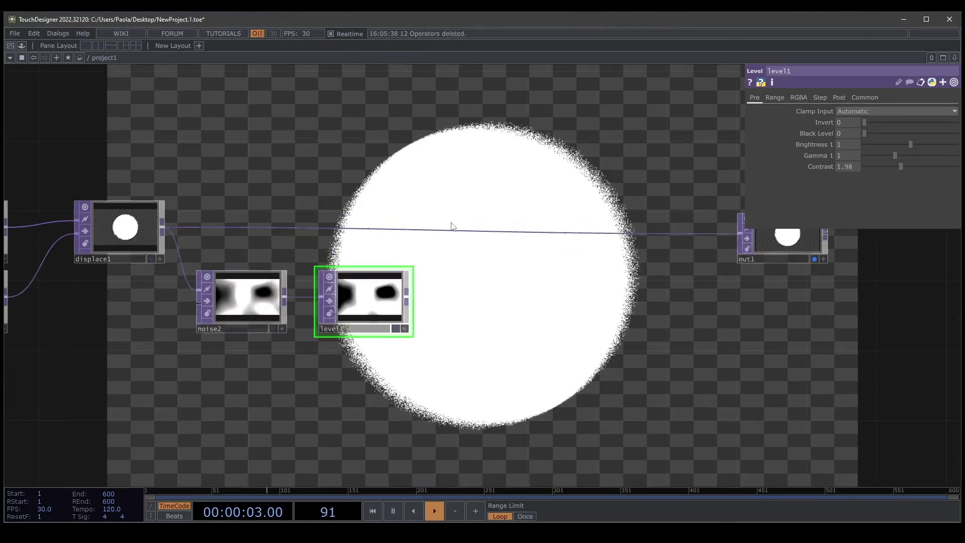
{"action": "right_click", "coordinate": [457, 231]}
{"action": "left_click", "coordinate": [470, 217]}
{"action": "type", "text": "com"}
{"action": "left_click", "coordinate": [304, 205]}
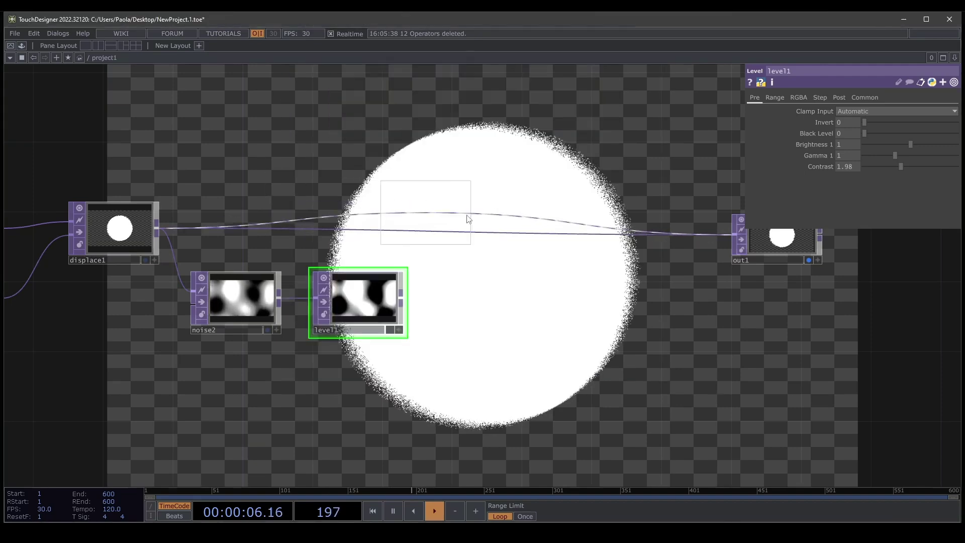
{"action": "left_click", "coordinate": [495, 234]}
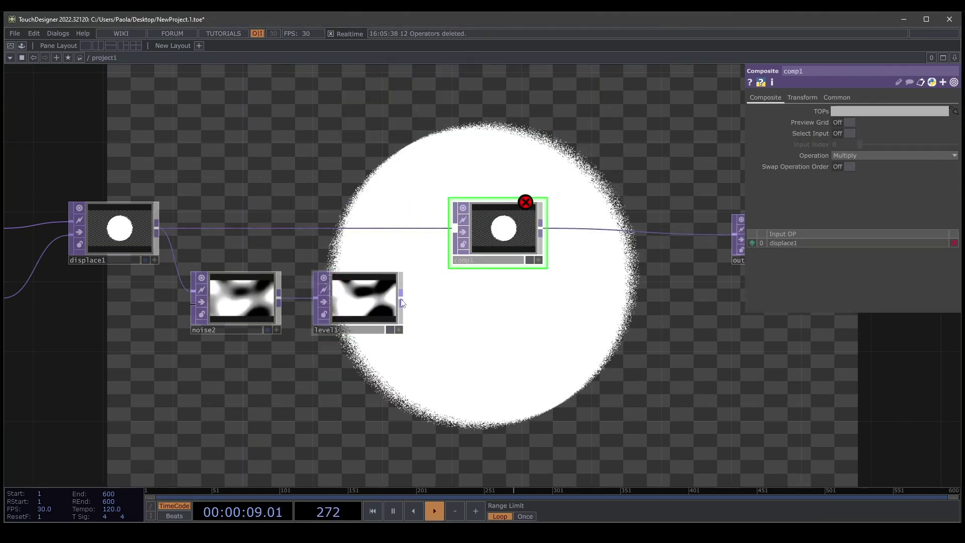
- Connect level1 as the second input of comp1 and set the composite operation to Outside Luminance
{"action": "left_click_drag", "start_coordinate": [402, 293], "coordinate": [517, 223]}
{"action": "left_click", "coordinate": [891, 155]}
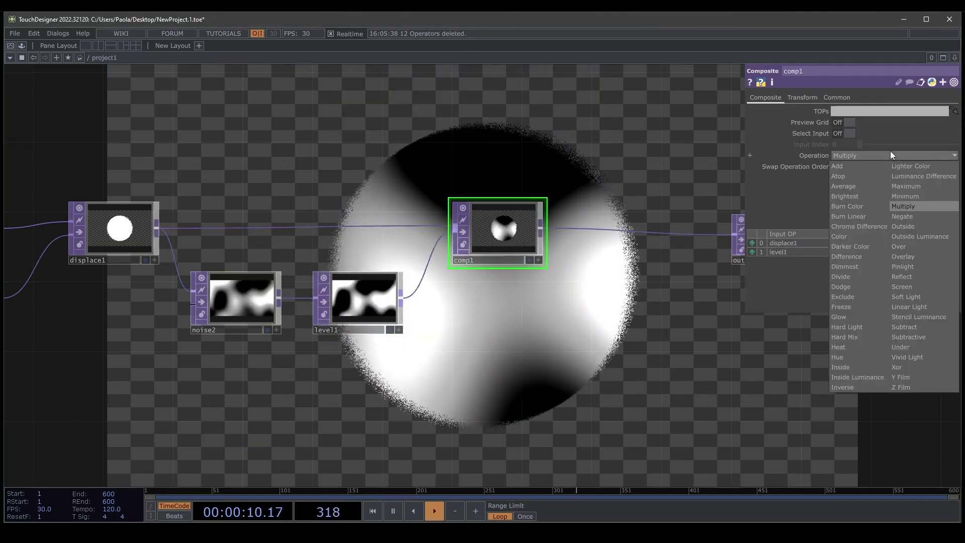
{"action": "left_click", "coordinate": [906, 239]}
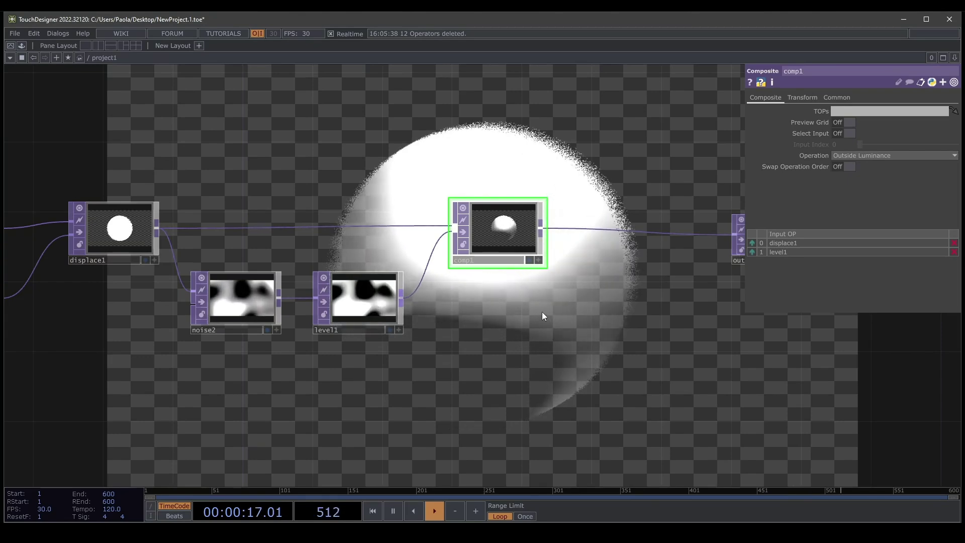
- Add the feedbackEdge component from the palette's image filters to the network near comp1
{"action": "scroll", "coordinate": [542, 313], "scroll_direction": "down", "scroll_amount": 5}
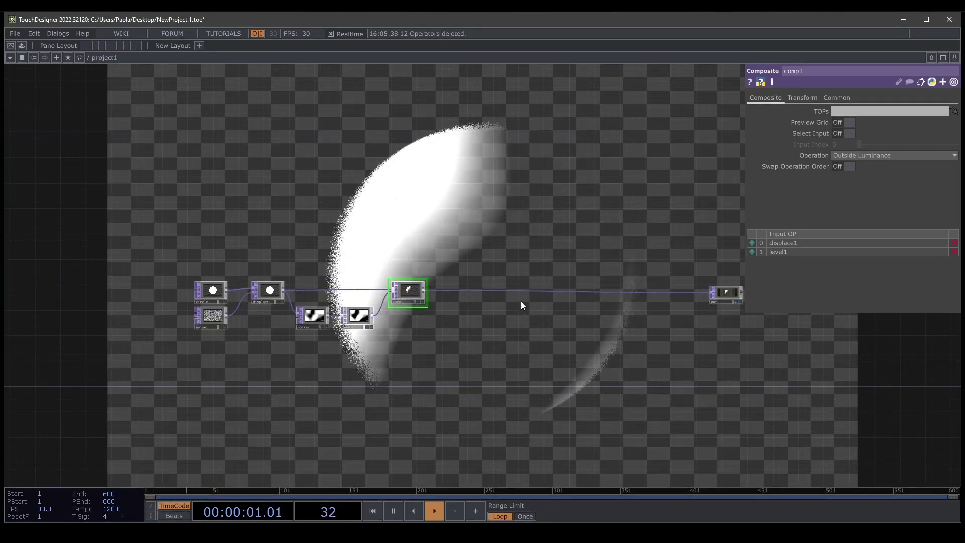
{"action": "scroll", "coordinate": [520, 302], "scroll_direction": "up", "scroll_amount": 5}
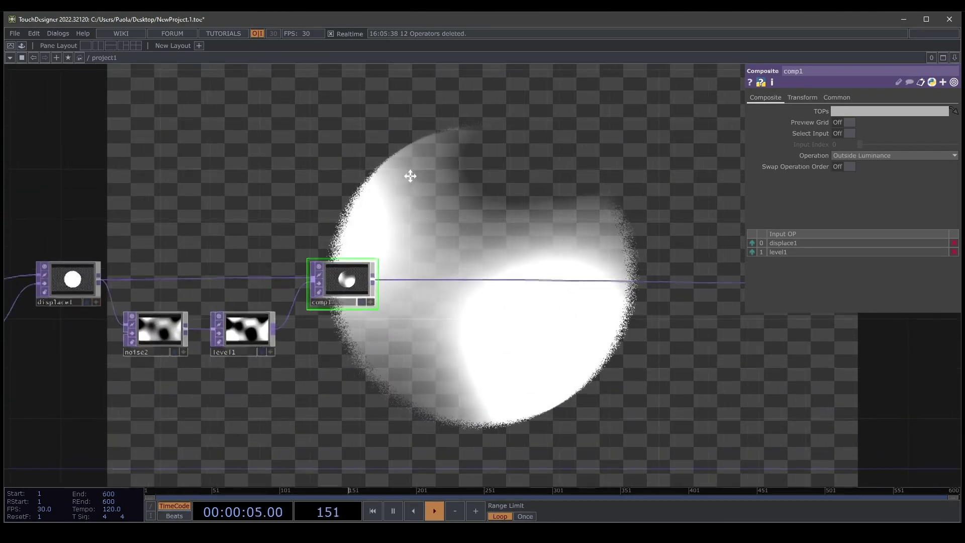
{"action": "left_click", "coordinate": [22, 45]}
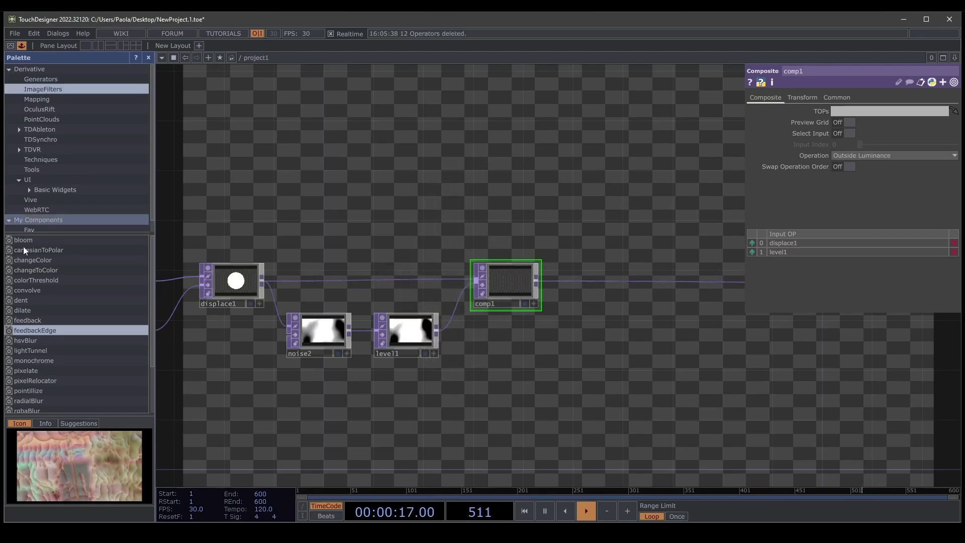
{"action": "left_click_drag", "start_coordinate": [31, 331], "coordinate": [604, 231]}
{"action": "left_click", "coordinate": [148, 58]}
- Feed comp1 into feedbackEdge and place the component in the wire leading to out1
{"action": "scroll", "coordinate": [433, 226], "scroll_direction": "up", "scroll_amount": 5}
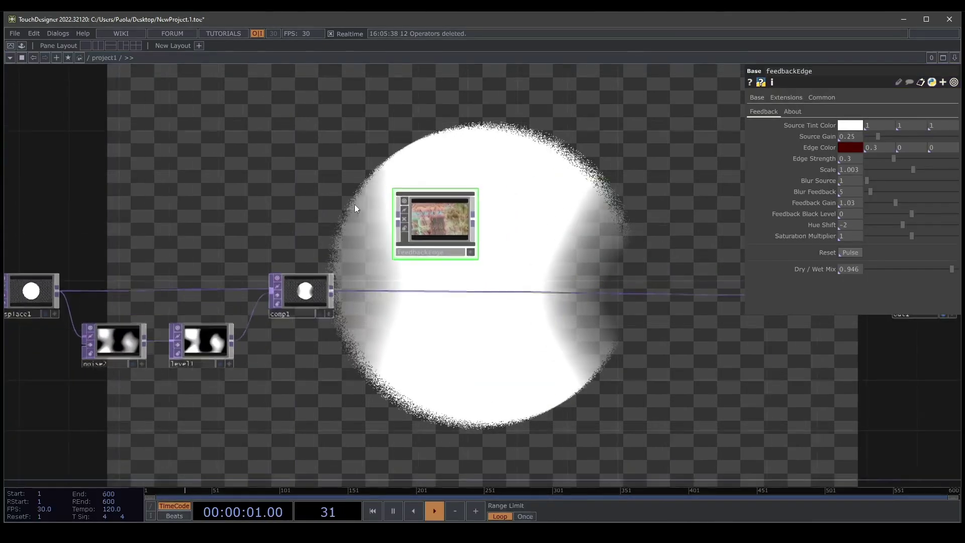
{"action": "scroll", "coordinate": [445, 219], "scroll_direction": "up", "scroll_amount": 3}
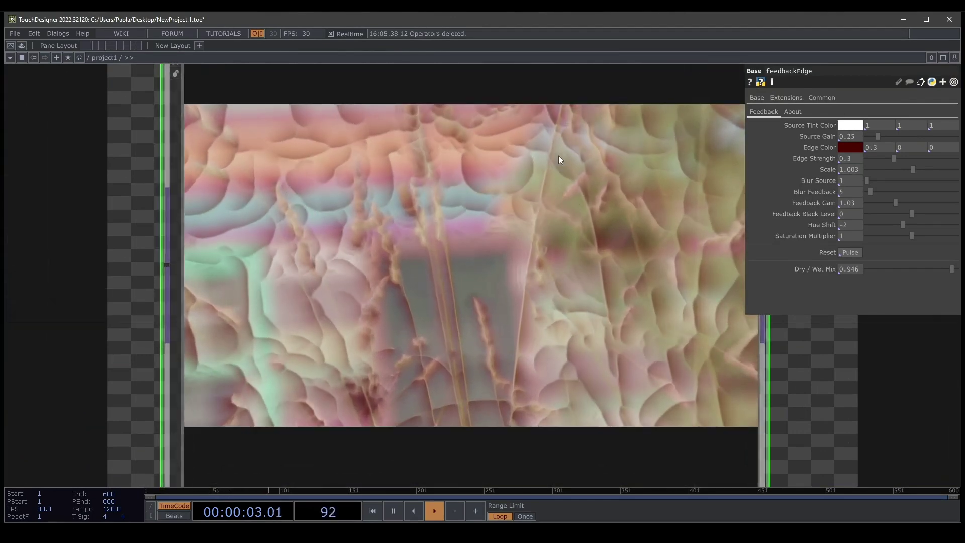
{"action": "scroll", "coordinate": [468, 281], "scroll_direction": "down", "scroll_amount": 5}
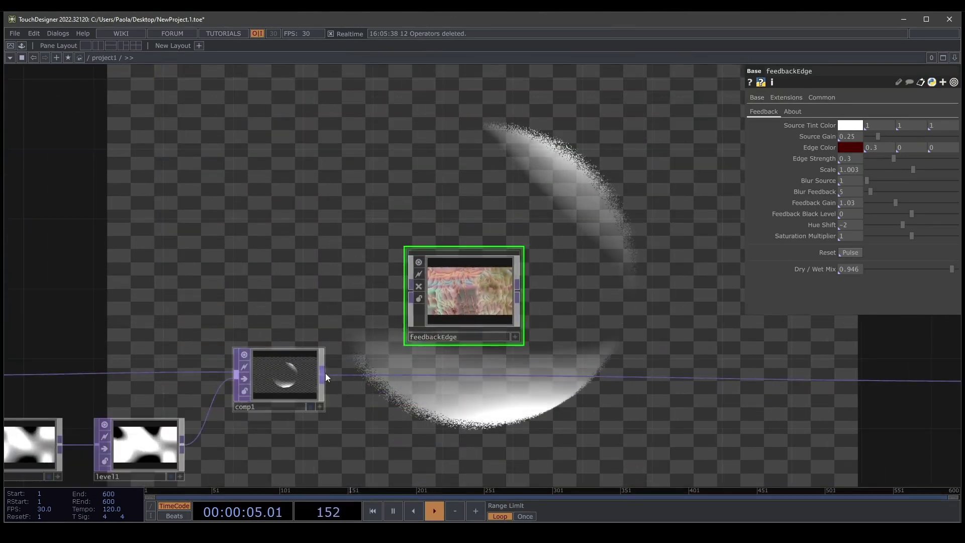
{"action": "left_click_drag", "start_coordinate": [324, 373], "coordinate": [391, 300]}
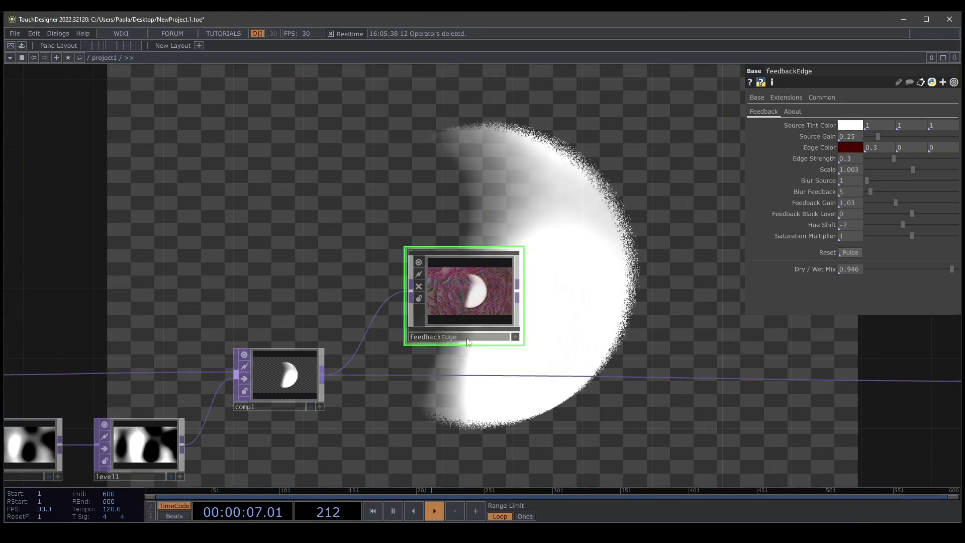
{"action": "left_click_drag", "start_coordinate": [483, 290], "coordinate": [572, 380]}
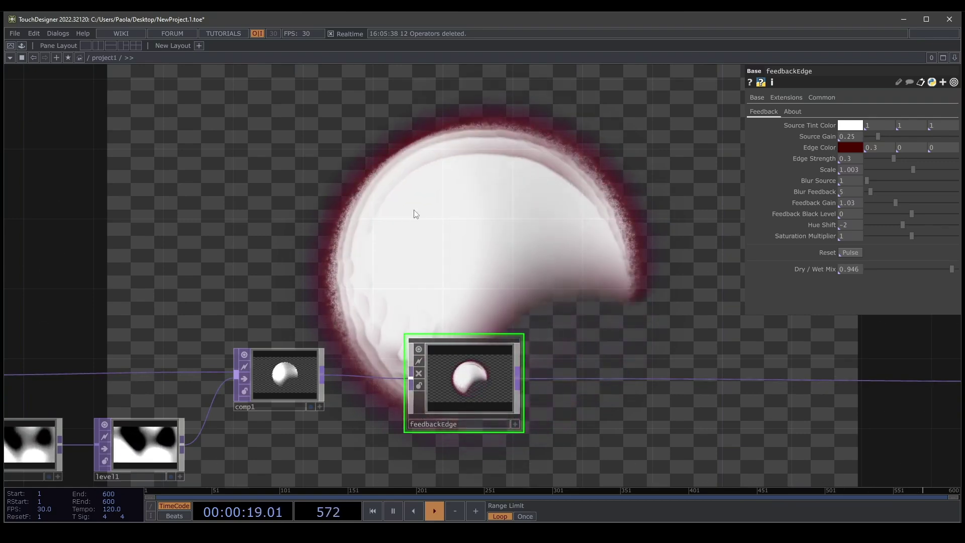
- Set circle1's fill color to purple with RGB values 0.36, 0.1 and 0.47
{"action": "left_click_drag", "start_coordinate": [271, 201], "coordinate": [358, 157]}
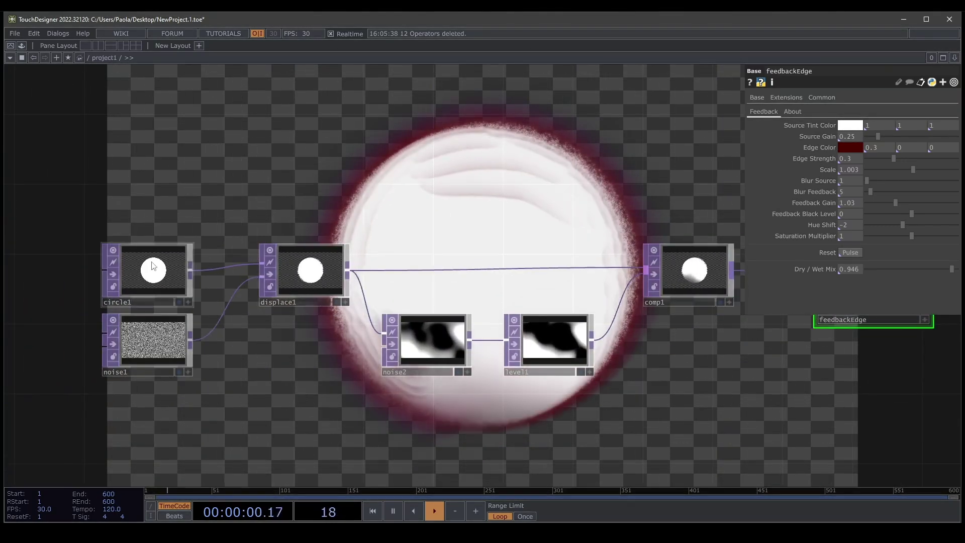
{"action": "left_click", "coordinate": [151, 274]}
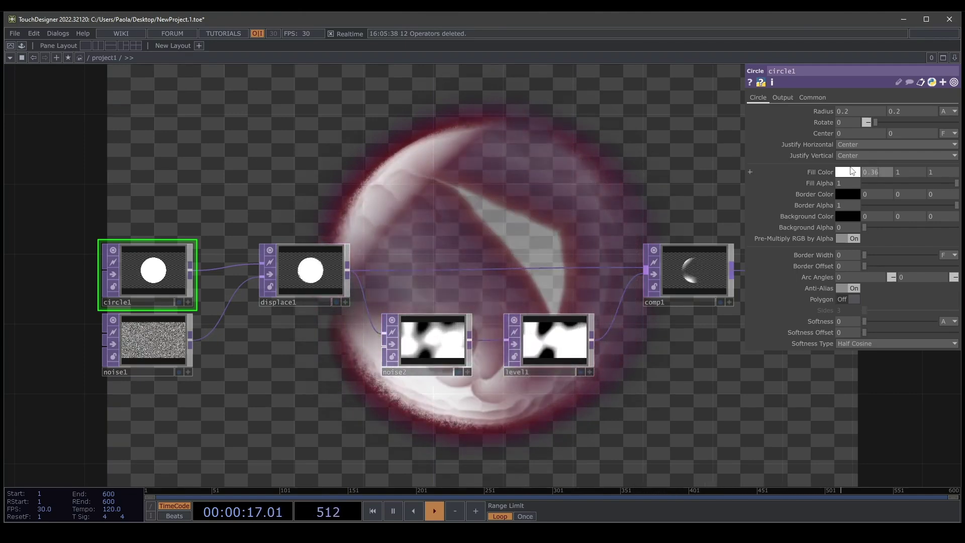
{"action": "key", "text": "Tab"}
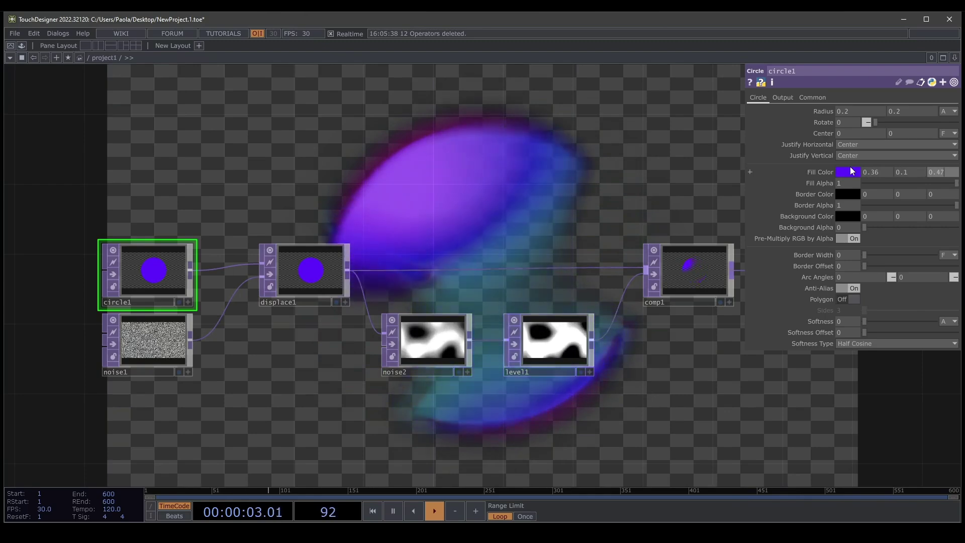
- Insert a Transform TOP into the wire between feedbackEdge and out1
{"action": "left_click_drag", "start_coordinate": [556, 181], "coordinate": [434, 154]}
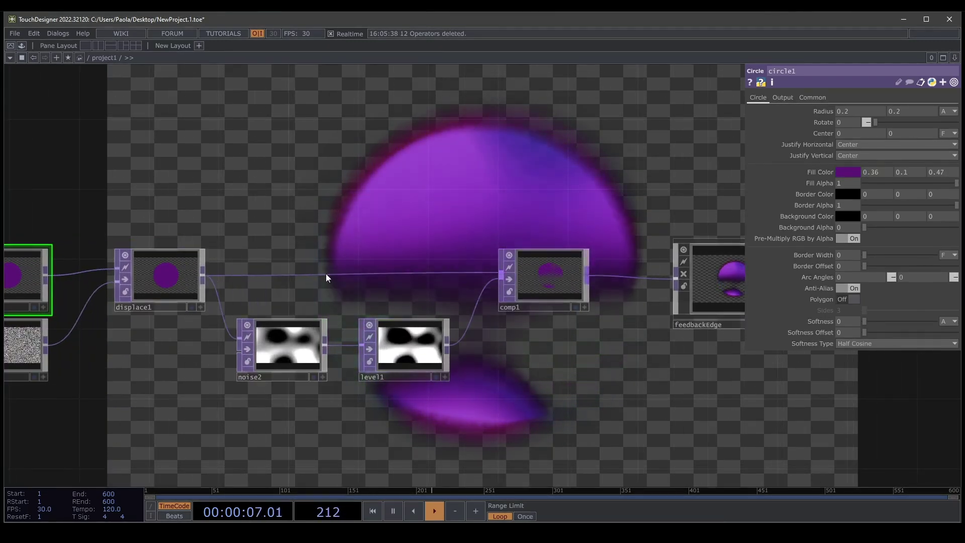
{"action": "left_click_drag", "start_coordinate": [527, 175], "coordinate": [330, 166]}
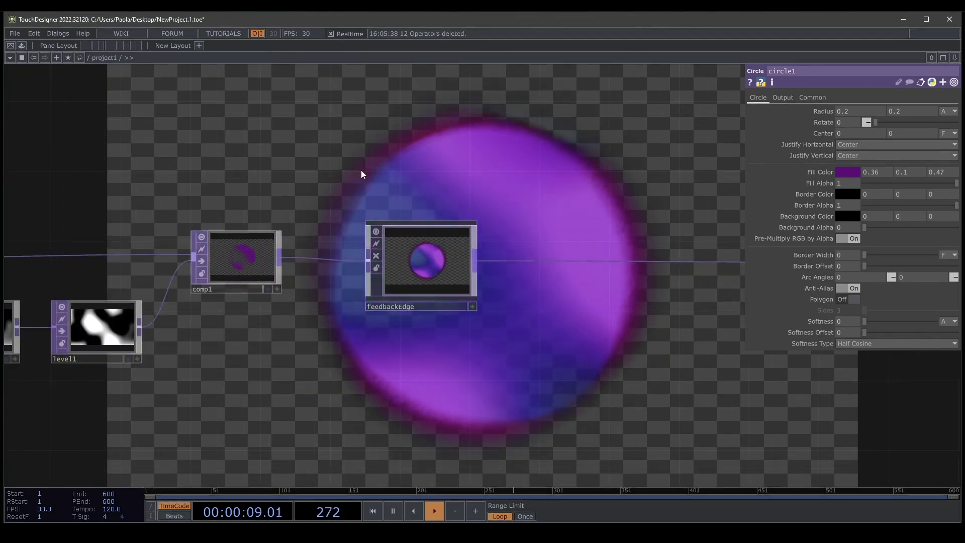
{"action": "left_click_drag", "start_coordinate": [415, 171], "coordinate": [310, 189]}
{"action": "left_click_drag", "start_coordinate": [181, 152], "coordinate": [247, 157]}
{"action": "left_click", "coordinate": [293, 248]}
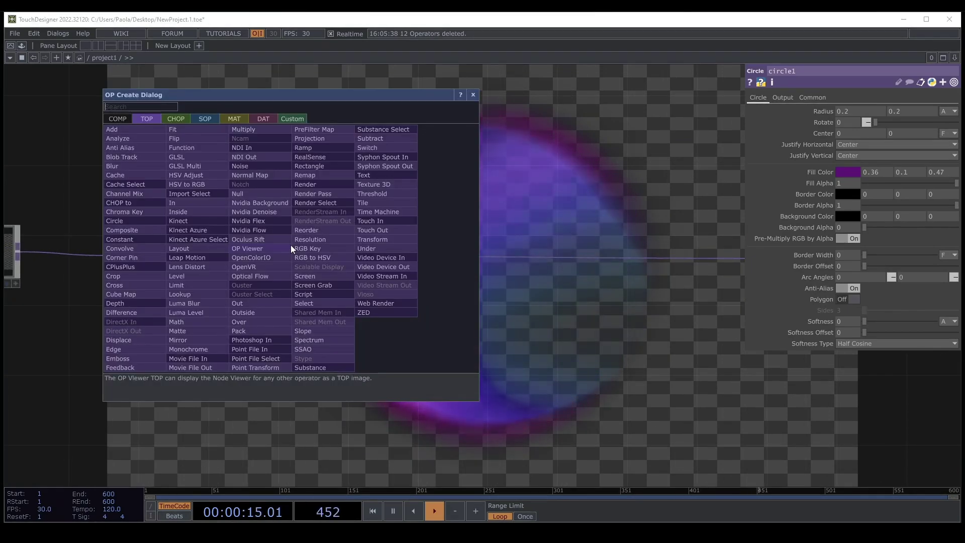
{"action": "left_click", "coordinate": [366, 239]}
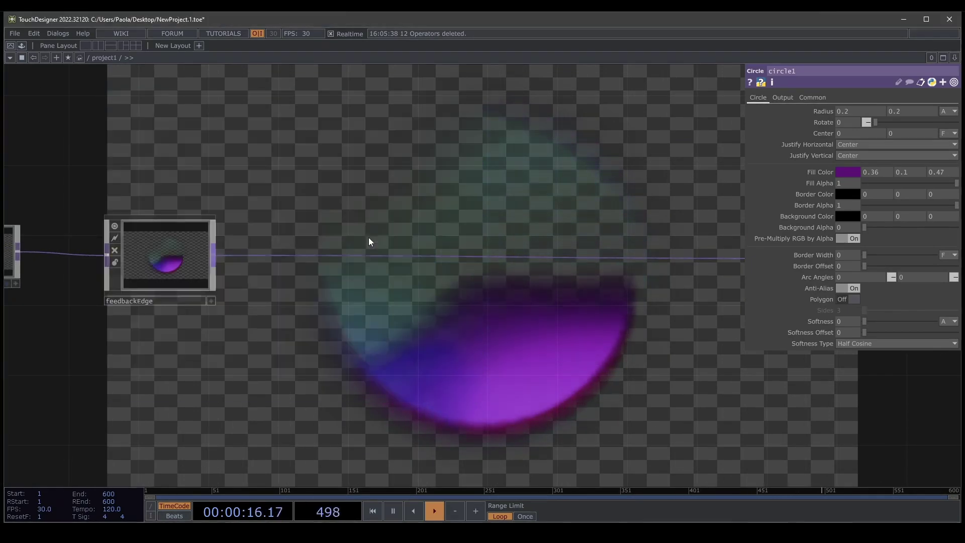
{"action": "left_click", "coordinate": [323, 259]}
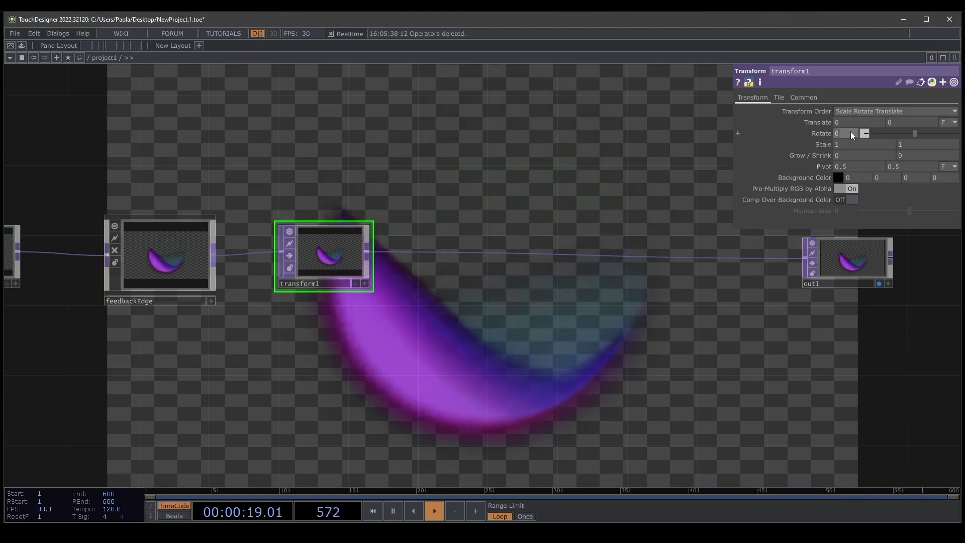
- Set transform1's Rotate parameter to the expression absTime.seconds
{"action": "type", "text": "abs"}
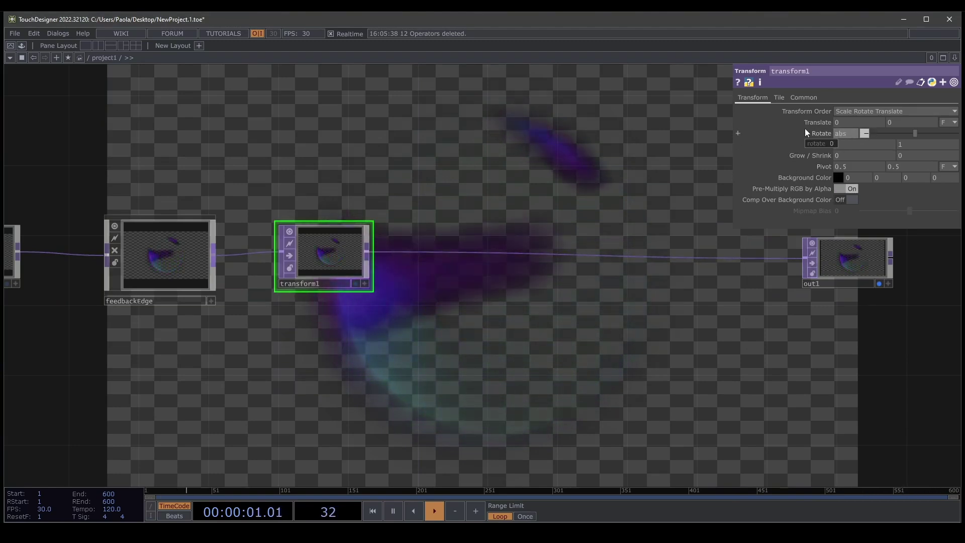
{"action": "type", "text": "Time.se"}
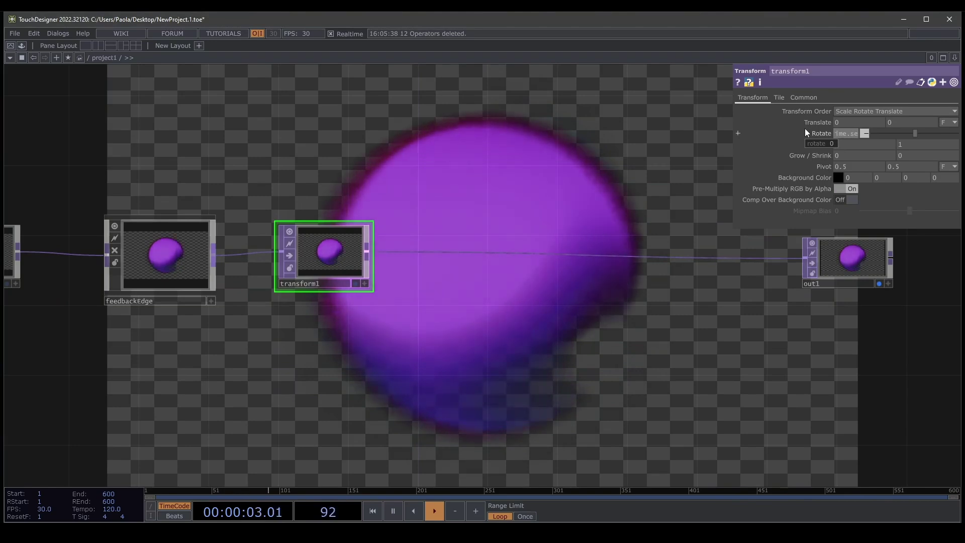
{"action": "type", "text": "conds"}
{"action": "key", "text": "Return"}
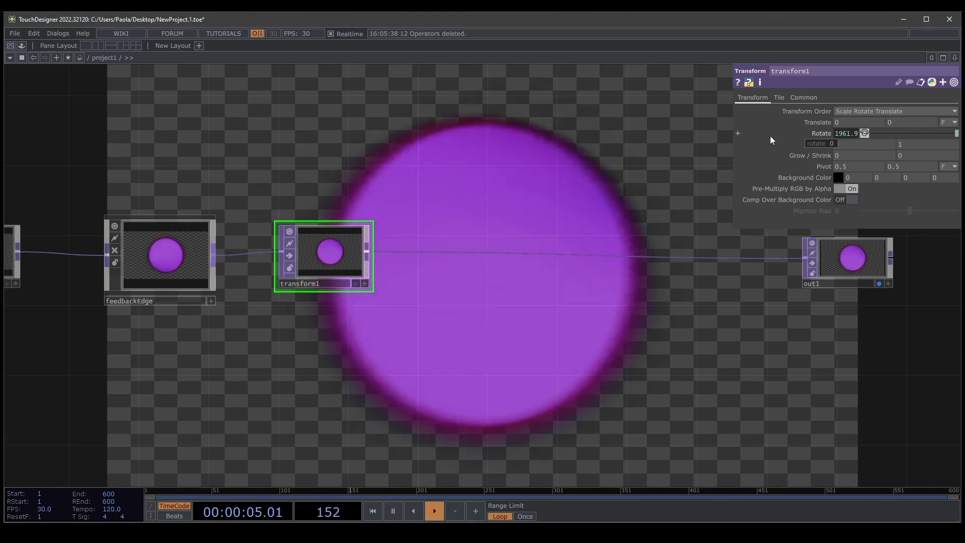
- Extend transform1's Rotate expression to absTime.seconds * -15
{"action": "left_click", "coordinate": [827, 134]}
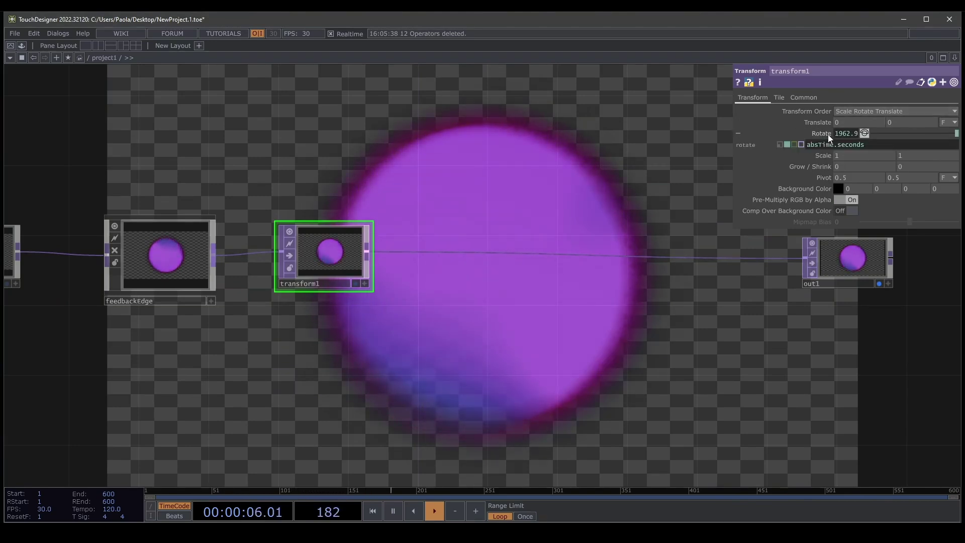
{"action": "left_click", "coordinate": [867, 146]}
{"action": "type", "text": "* 1"}
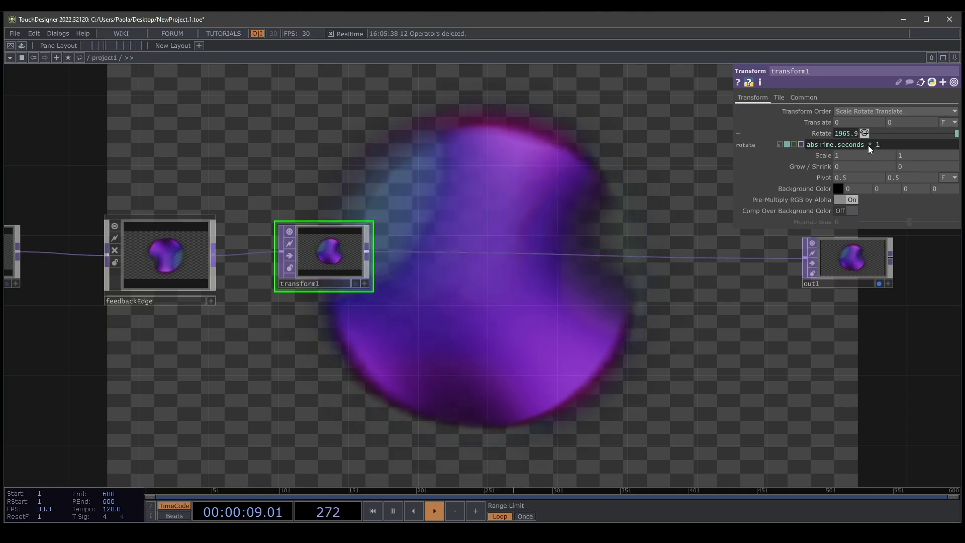
{"action": "type", "text": "5"}
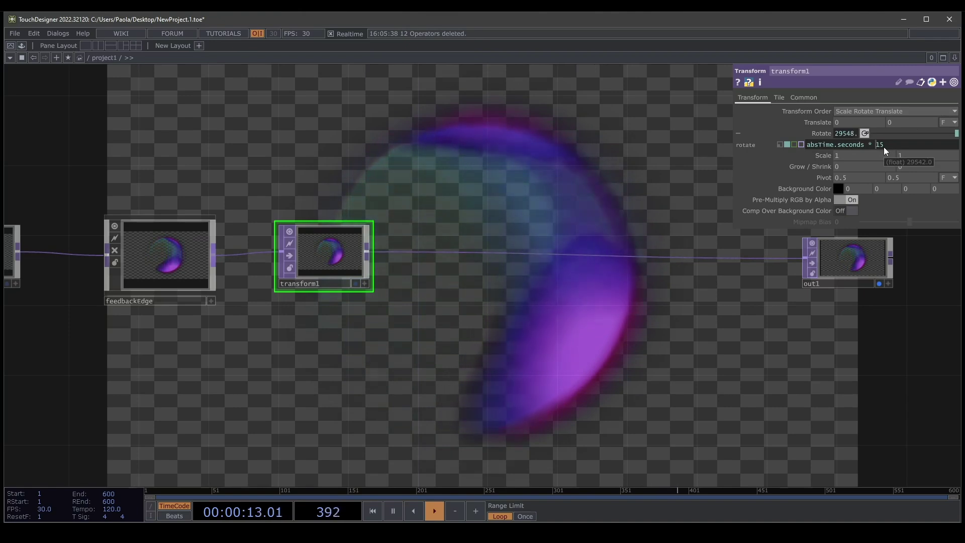
{"action": "key", "text": "Left"}
{"action": "key", "text": "Left"}
{"action": "type", "text": "-"}
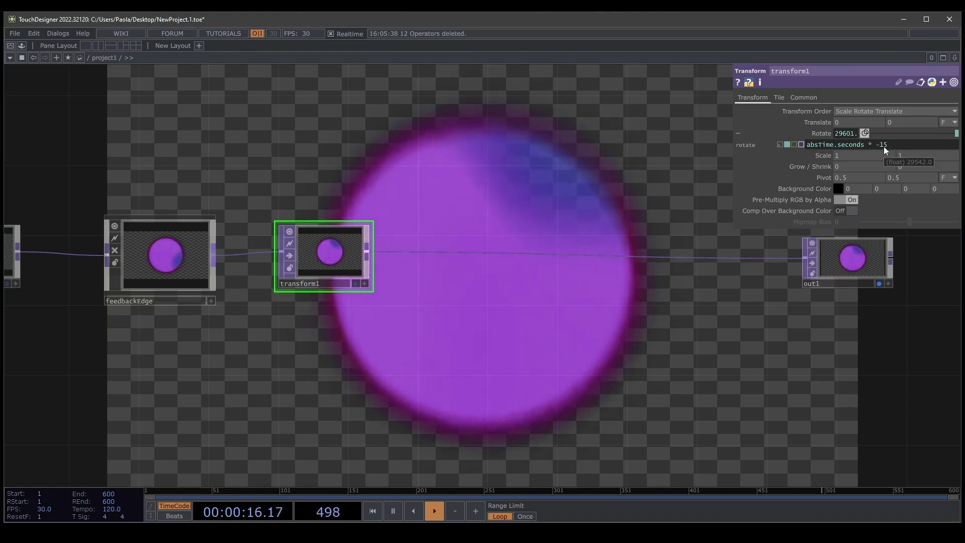
{"action": "key", "text": "Return"}
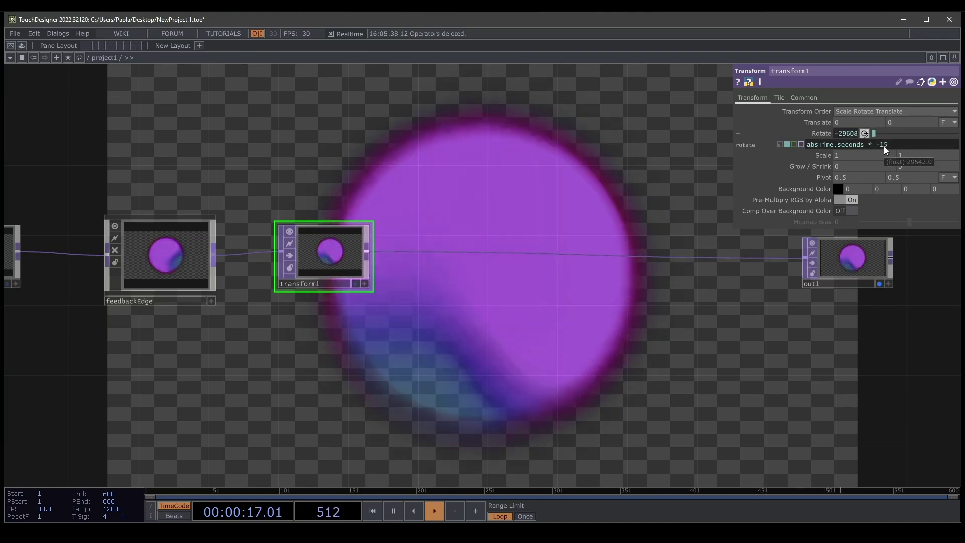
- Move out1 farther away and insert a Null TOP into the wire between transform1 and out1
{"action": "left_click_drag", "start_coordinate": [464, 294], "coordinate": [193, 327]}
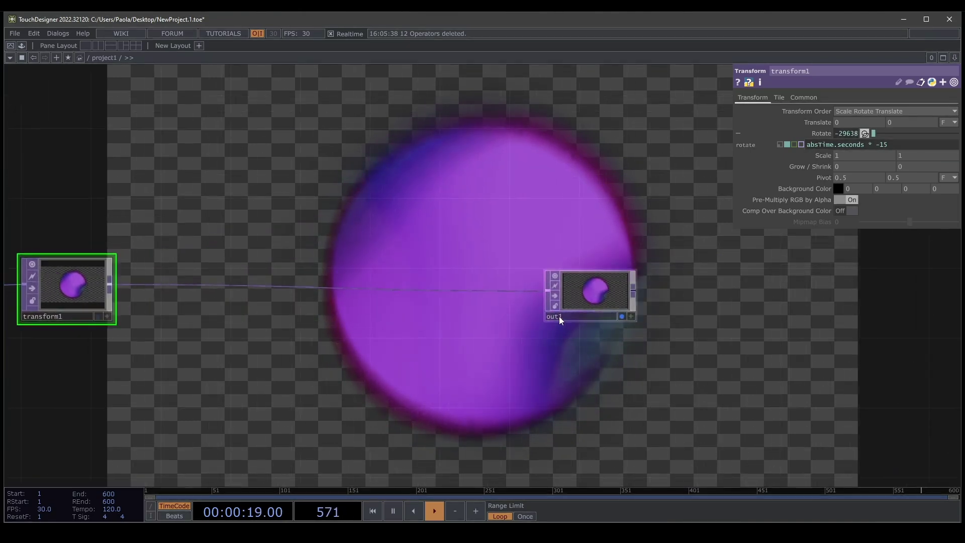
{"action": "left_click_drag", "start_coordinate": [563, 306], "coordinate": [893, 306]}
{"action": "left_click_drag", "start_coordinate": [306, 210], "coordinate": [413, 265]}
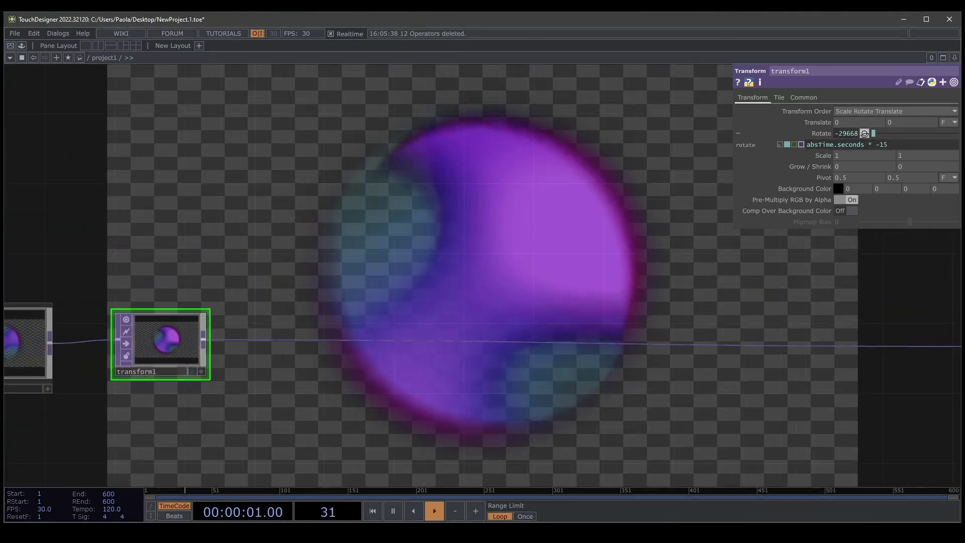
{"action": "left_click_drag", "start_coordinate": [275, 213], "coordinate": [296, 207]}
{"action": "right_click", "coordinate": [292, 342]}
{"action": "left_click", "coordinate": [302, 328]}
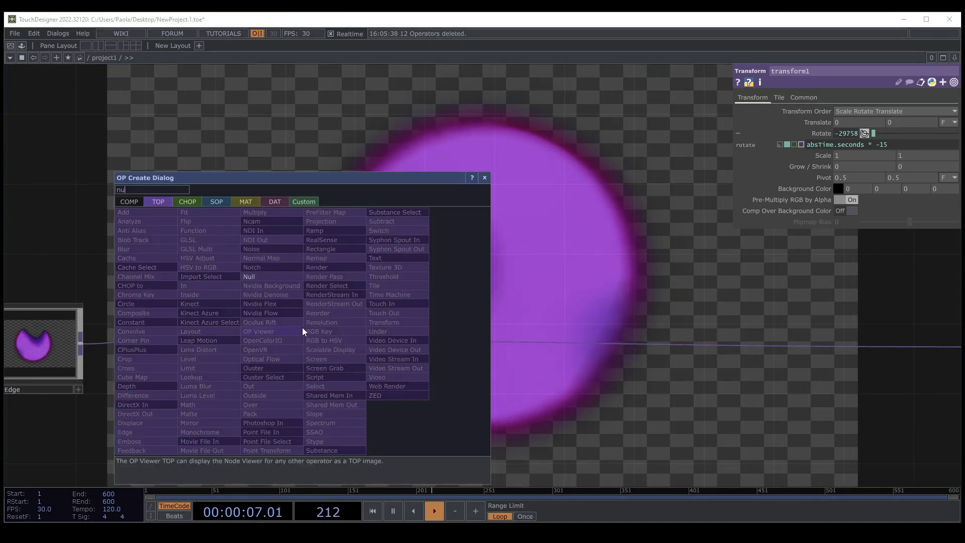
{"action": "left_click", "coordinate": [261, 278]}
{"action": "left_click", "coordinate": [346, 342]}
- Make more room before out1 and branch a Feedback TOP off null1, placing it above the main chain
{"action": "left_click_drag", "start_coordinate": [461, 285], "coordinate": [218, 316]}
{"action": "left_click_drag", "start_coordinate": [798, 367], "coordinate": [887, 370]}
{"action": "left_click", "coordinate": [292, 183]}
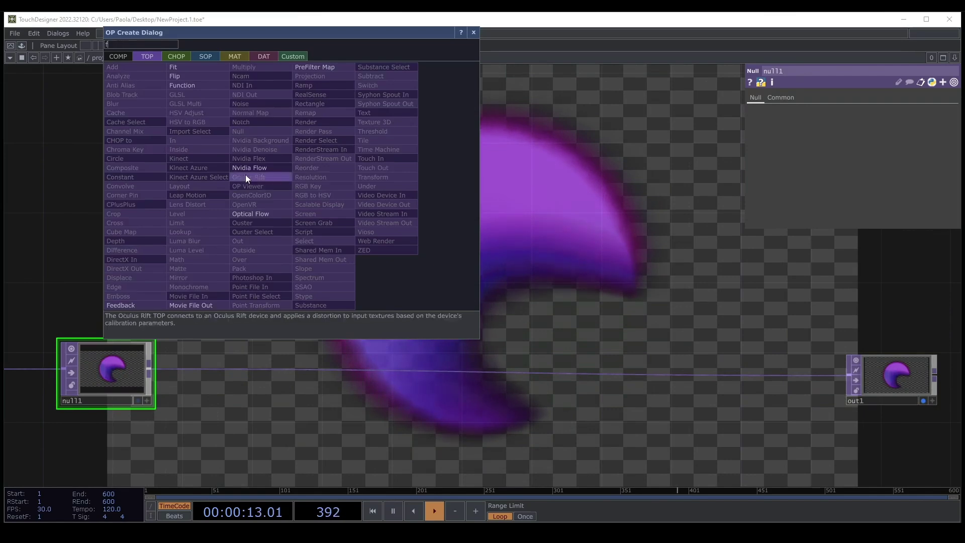
{"action": "type", "text": "fee"}
{"action": "left_click", "coordinate": [123, 305]}
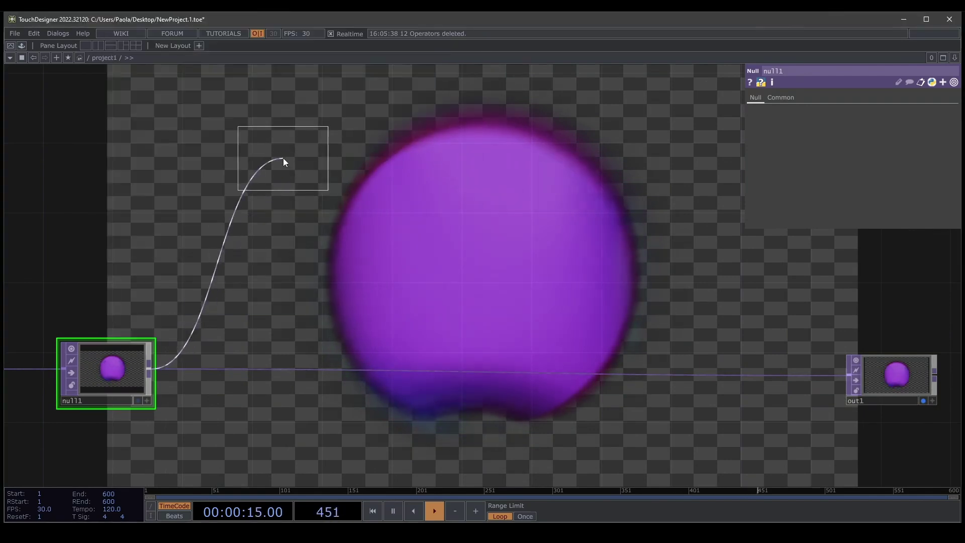
{"action": "left_click", "coordinate": [283, 158]}
- Add a Keyboard In CHOP directly above feedback1
{"action": "left_click_drag", "start_coordinate": [435, 185], "coordinate": [442, 294]}
{"action": "key", "text": "Tab"}
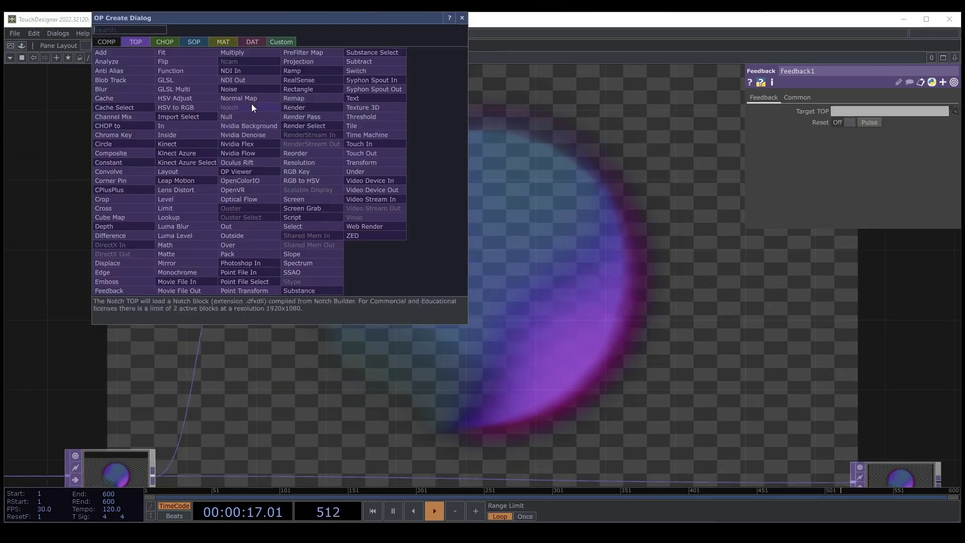
{"action": "left_click", "coordinate": [159, 41]}
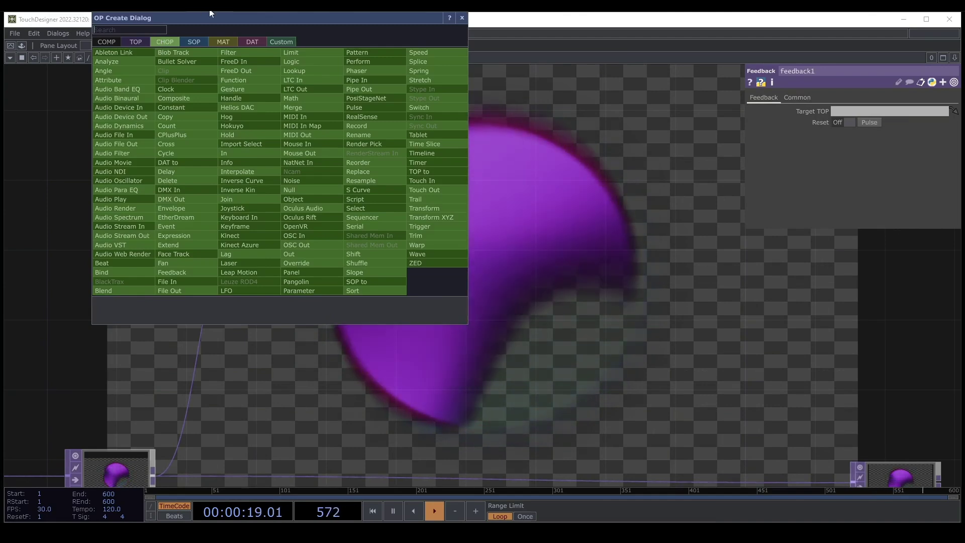
{"action": "left_click", "coordinate": [245, 216]}
{"action": "left_click", "coordinate": [285, 141]}
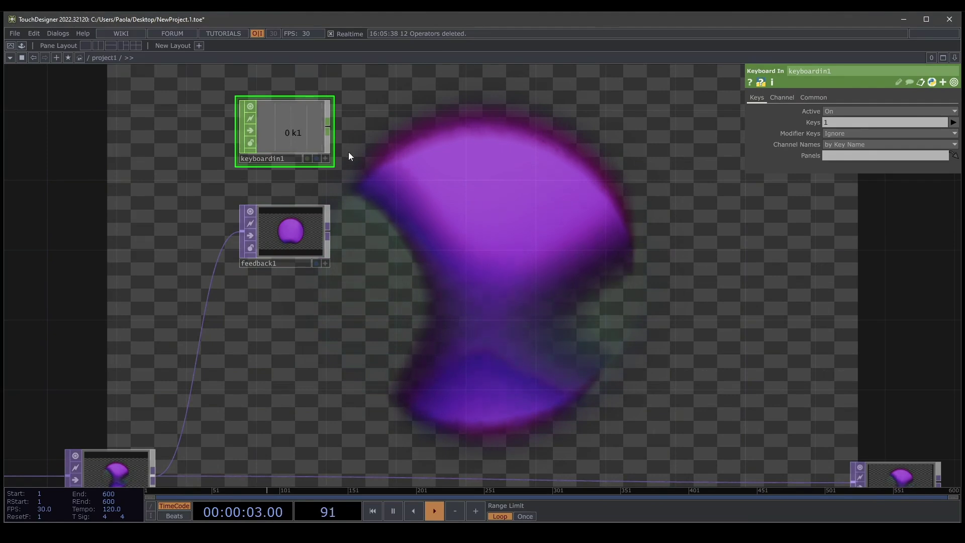
- Link keyboardin1's k1 channel to feedback1's Reset parameter
{"action": "left_click", "coordinate": [291, 237]}
{"action": "left_click_drag", "start_coordinate": [287, 133], "coordinate": [316, 129]}
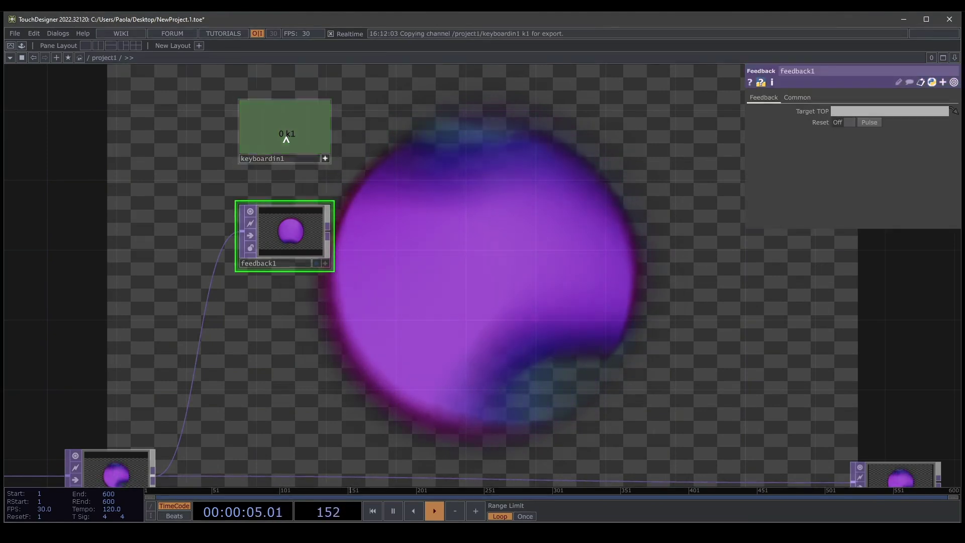
{"action": "left_click_drag", "start_coordinate": [821, 123], "coordinate": [825, 122]}
{"action": "left_click", "coordinate": [845, 119]}
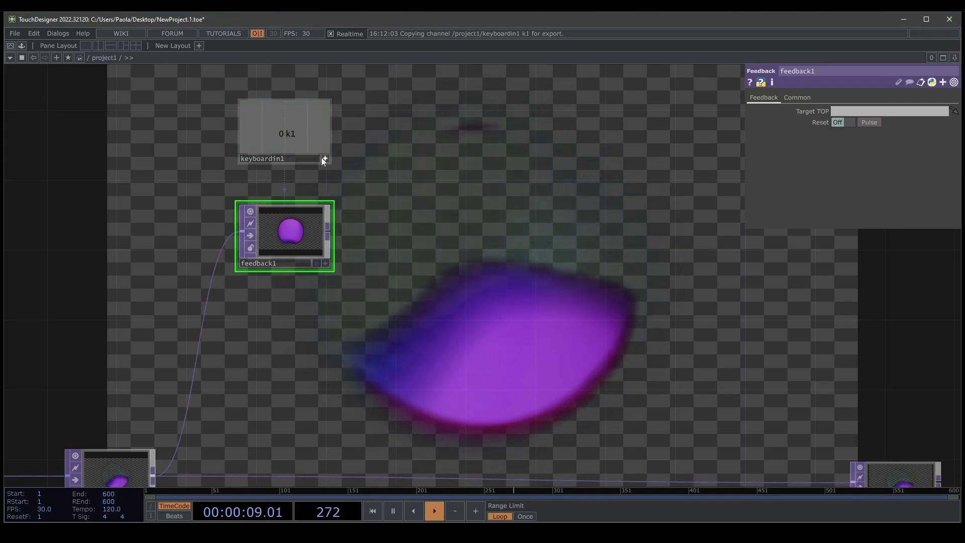
- Branch a Noise TOP off feedback1's output and place it beside feedback1
{"action": "left_click_drag", "start_coordinate": [482, 187], "coordinate": [419, 166]}
{"action": "left_click_drag", "start_coordinate": [265, 210], "coordinate": [353, 271]}
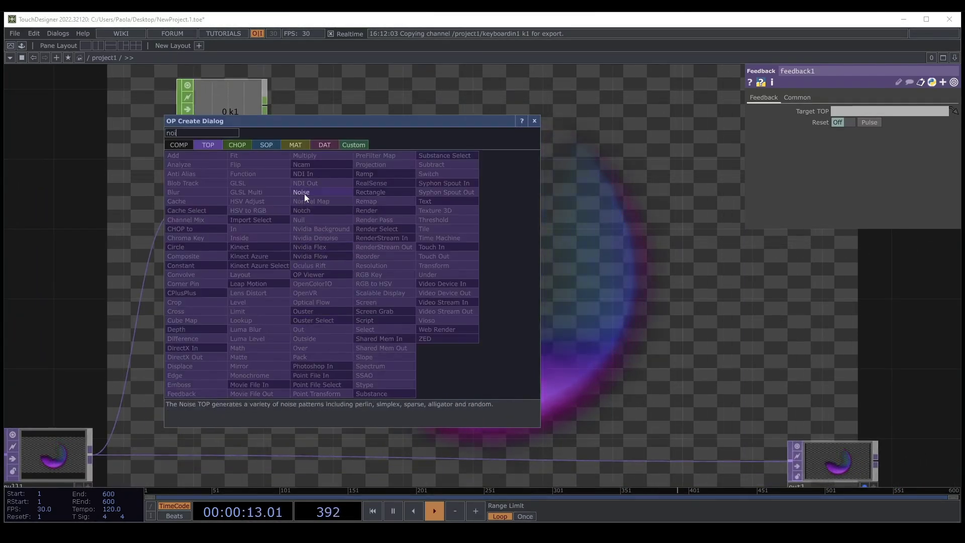
{"action": "left_click", "coordinate": [304, 193]}
{"action": "left_click", "coordinate": [366, 272]}
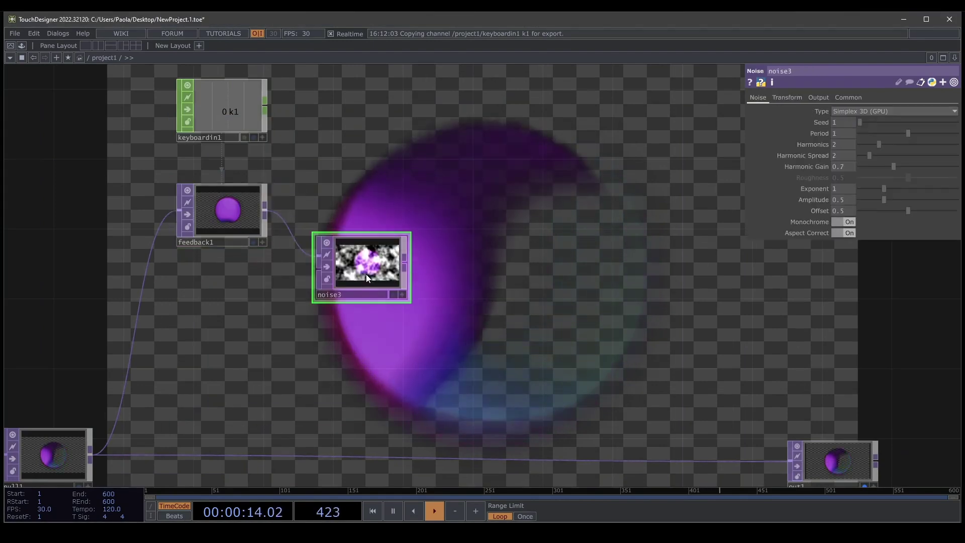
- Change noise3's RGB output mode so it outputs only the noise, without its input image
{"action": "left_click", "coordinate": [819, 98]}
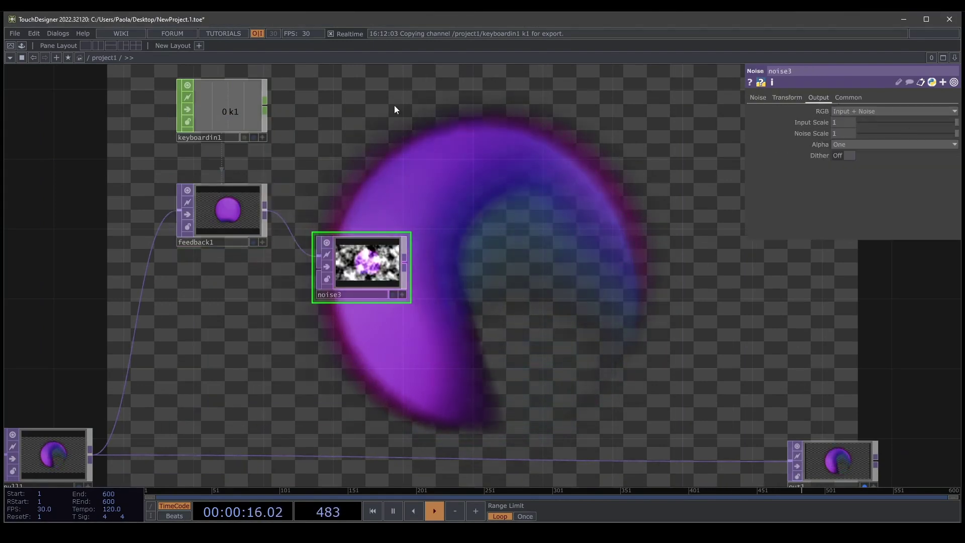
{"action": "left_click", "coordinate": [868, 114]}
{"action": "left_click", "coordinate": [856, 123]}
- Set noise3's Harmonics to 7 and Amplitude to 0.2, and turn Monochrome off
{"action": "left_click", "coordinate": [759, 97]}
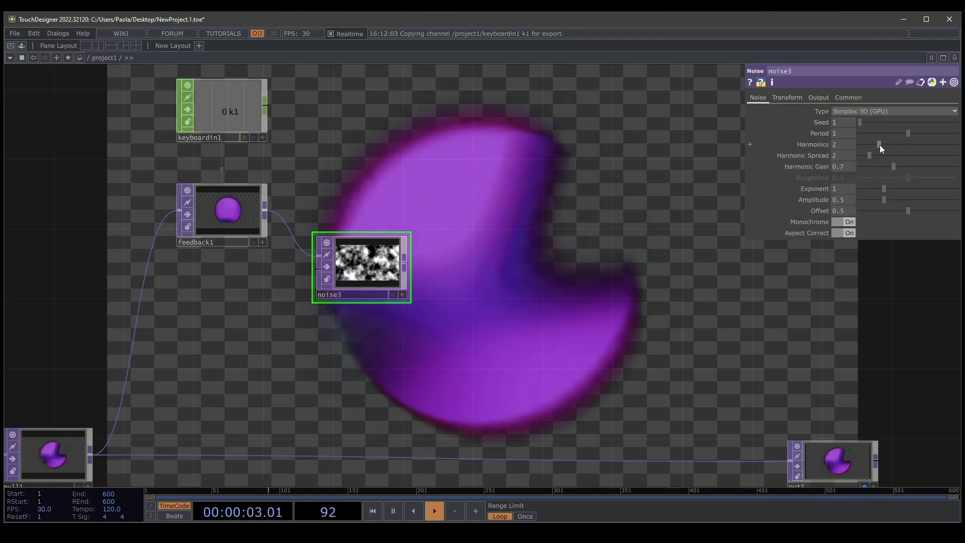
{"action": "left_click_drag", "start_coordinate": [879, 144], "coordinate": [915, 143]}
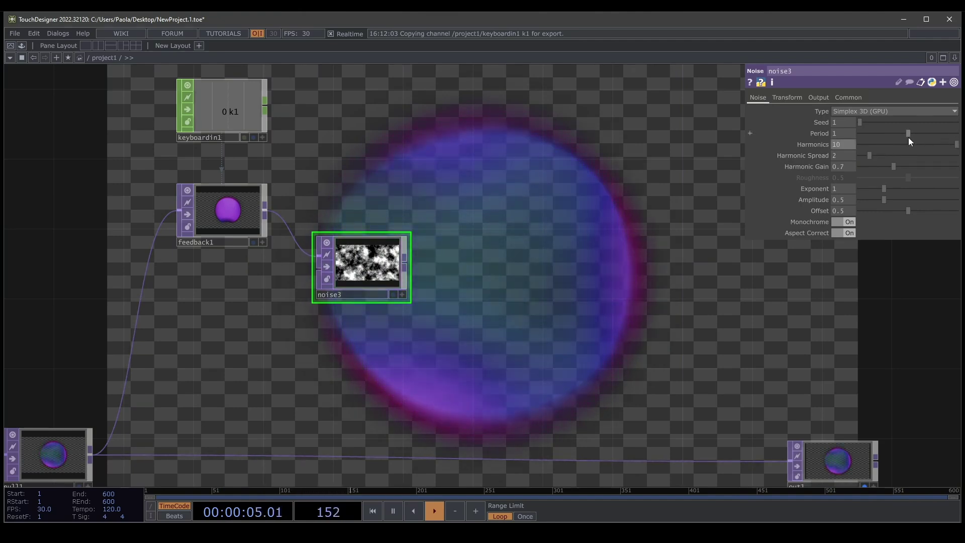
{"action": "type", "text": "7"}
{"action": "key", "text": "Return"}
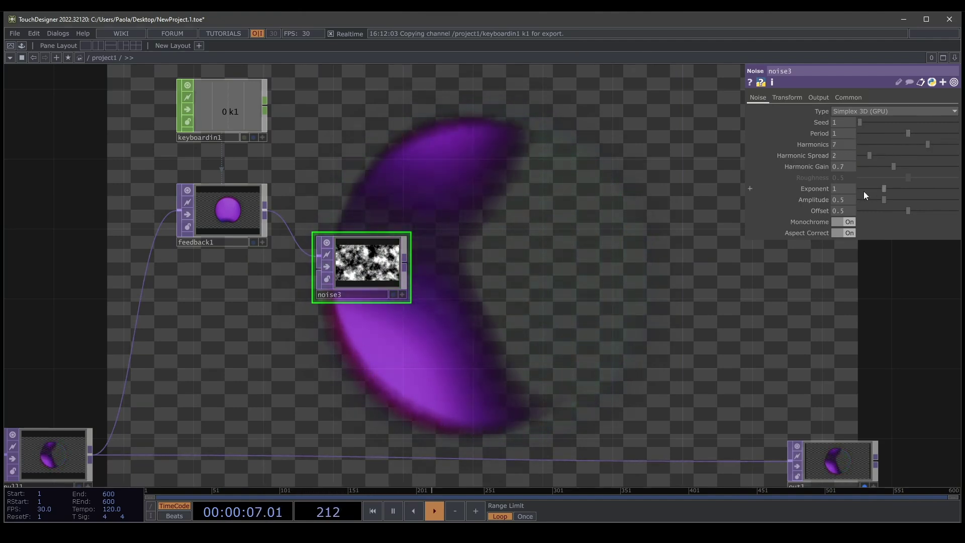
{"action": "left_click", "coordinate": [836, 200]}
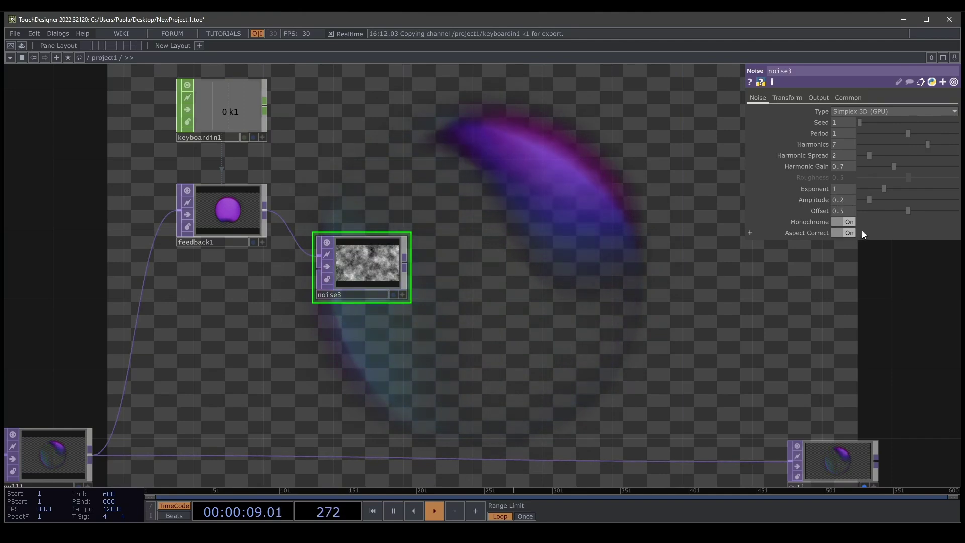
{"action": "left_click_drag", "start_coordinate": [486, 313], "coordinate": [488, 304]}
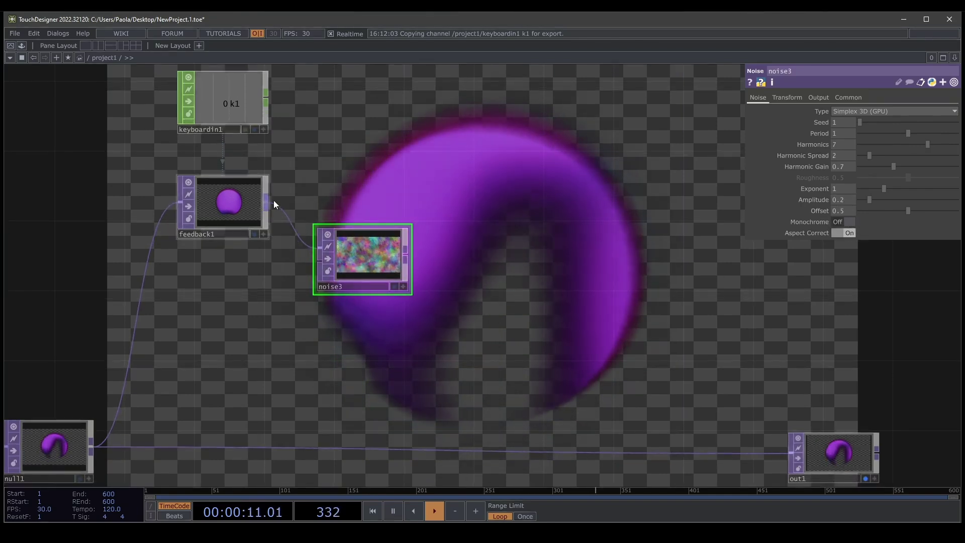
- Branch a Slope TOP off feedback1, place it beneath noise3 and set its Zero Point to 0.604
{"action": "left_click", "coordinate": [312, 354]}
{"action": "left_click", "coordinate": [324, 441]}
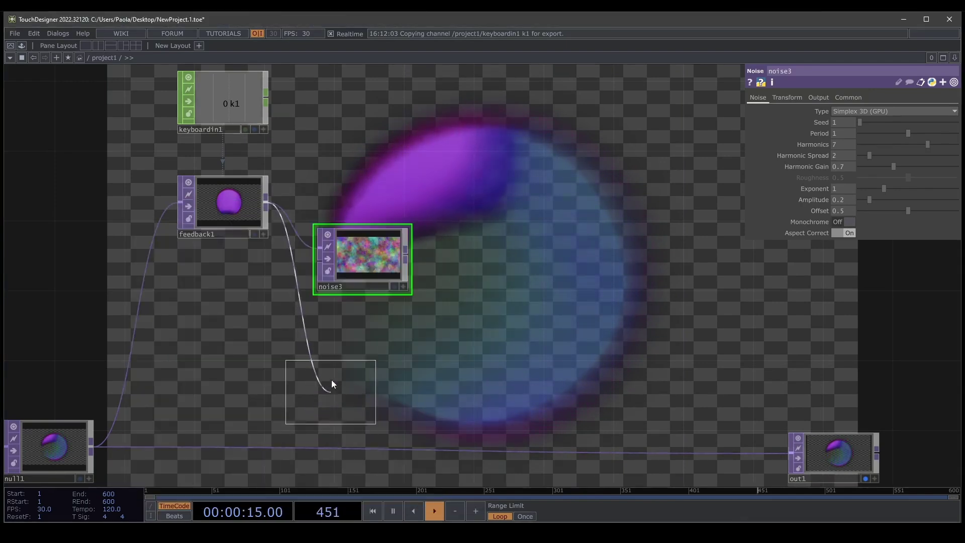
{"action": "left_click", "coordinate": [363, 332]}
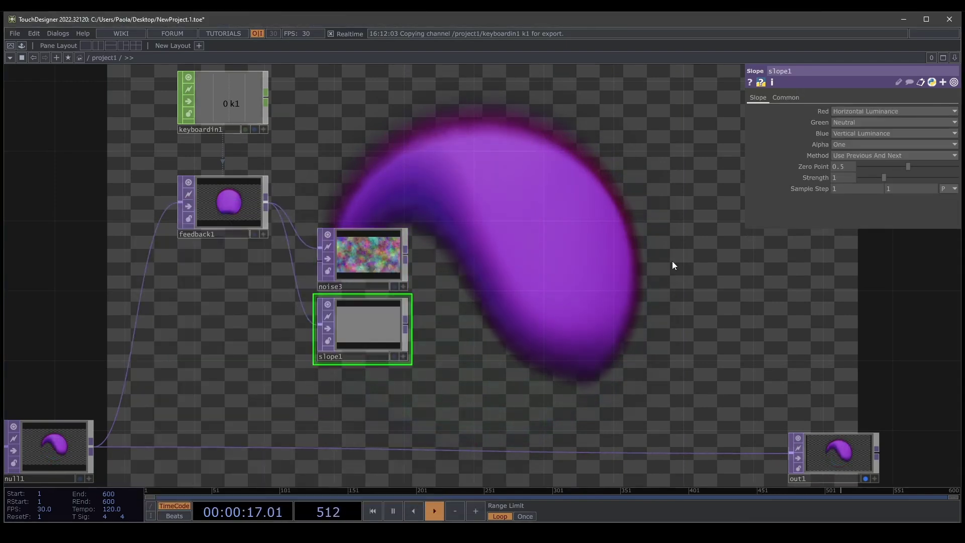
{"action": "left_click_drag", "start_coordinate": [908, 166], "coordinate": [920, 167]}
- Combine noise3 and slope1 in a new Composite TOP with its Operation set to Average
{"action": "left_click_drag", "start_coordinate": [572, 262], "coordinate": [513, 265]}
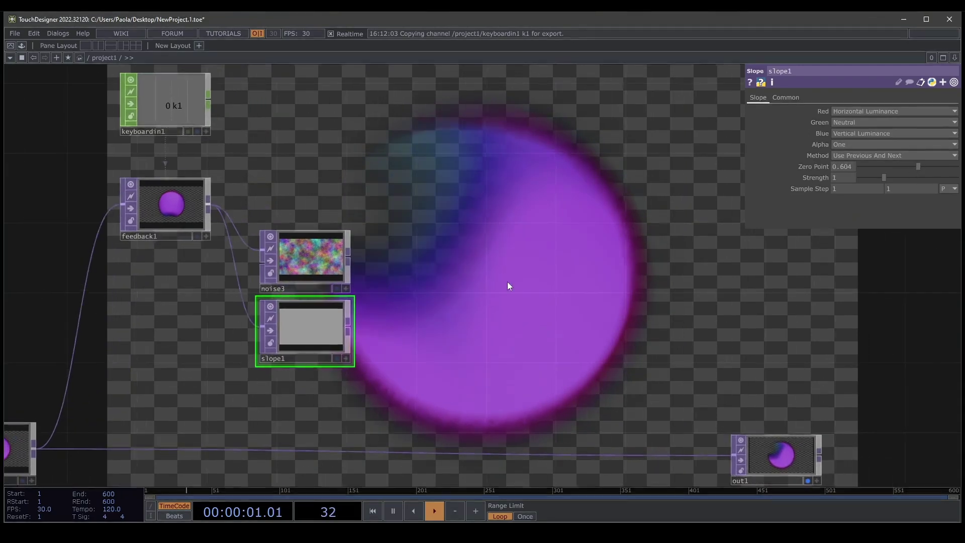
{"action": "left_click_drag", "start_coordinate": [319, 248], "coordinate": [400, 276]}
{"action": "left_click", "coordinate": [254, 263]}
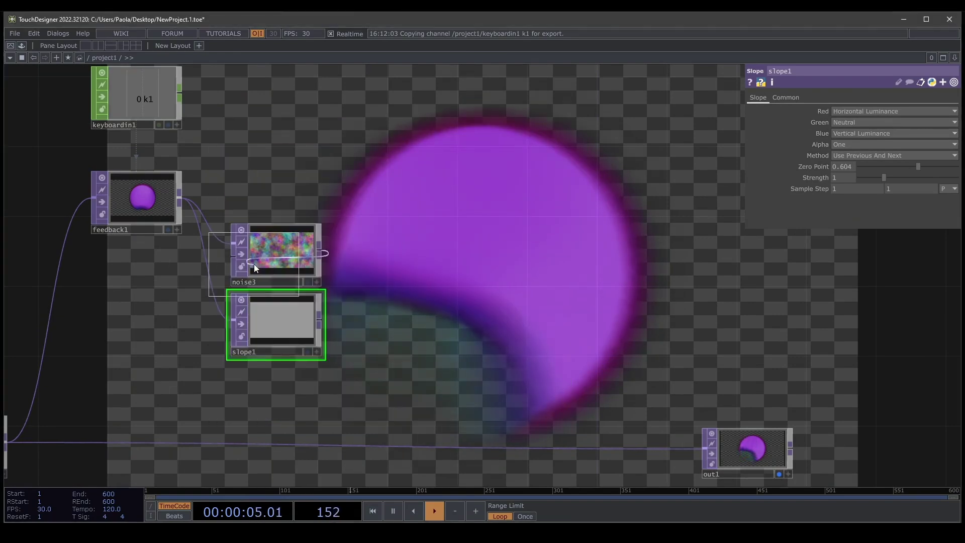
{"action": "left_click", "coordinate": [451, 271]}
{"action": "left_click_drag", "start_coordinate": [319, 319], "coordinate": [415, 282]}
{"action": "left_click", "coordinate": [868, 154]}
{"action": "left_click", "coordinate": [854, 181]}
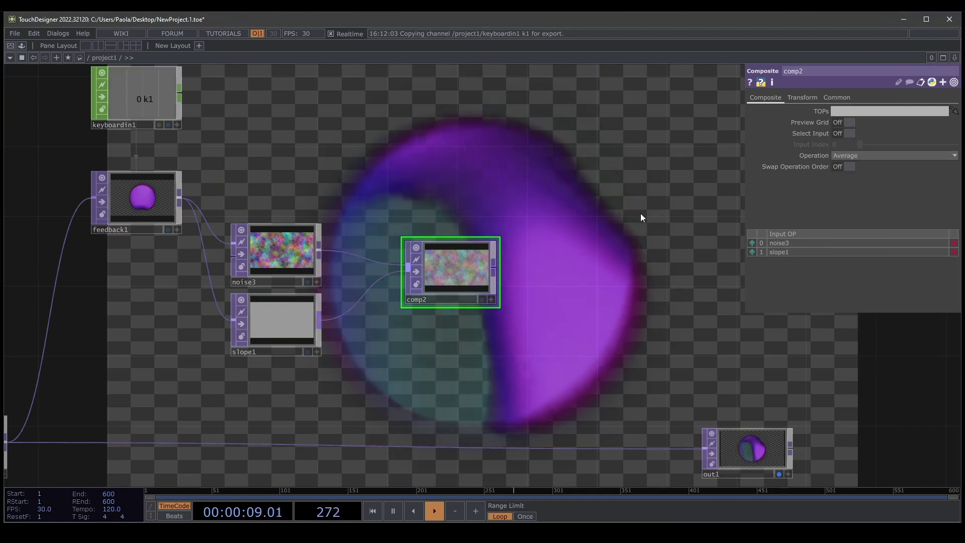
- Move noise3, slope1 and comp2 together to a lower spot in the network, clear of feedback1's row
{"action": "left_click_drag", "start_coordinate": [321, 205], "coordinate": [274, 231]}
{"action": "right_click_drag", "start_coordinate": [204, 207], "coordinate": [417, 352]}
{"action": "left_click_drag", "start_coordinate": [402, 297], "coordinate": [401, 332]}
{"action": "left_click", "coordinate": [321, 218]}
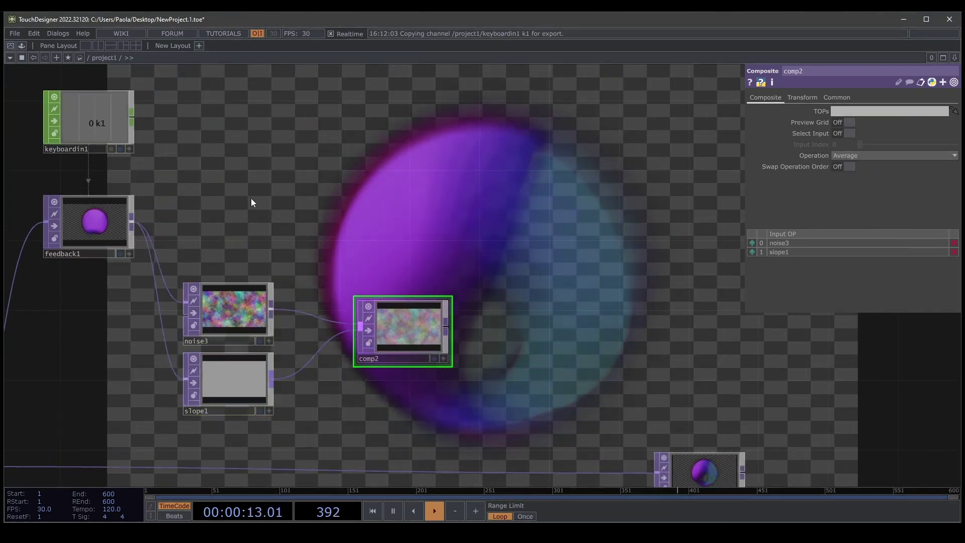
- Add a Displace TOP fed by feedback1 and connect comp2 to its second input
{"action": "left_click_drag", "start_coordinate": [133, 222], "coordinate": [476, 230]}
{"action": "left_click", "coordinate": [321, 325]}
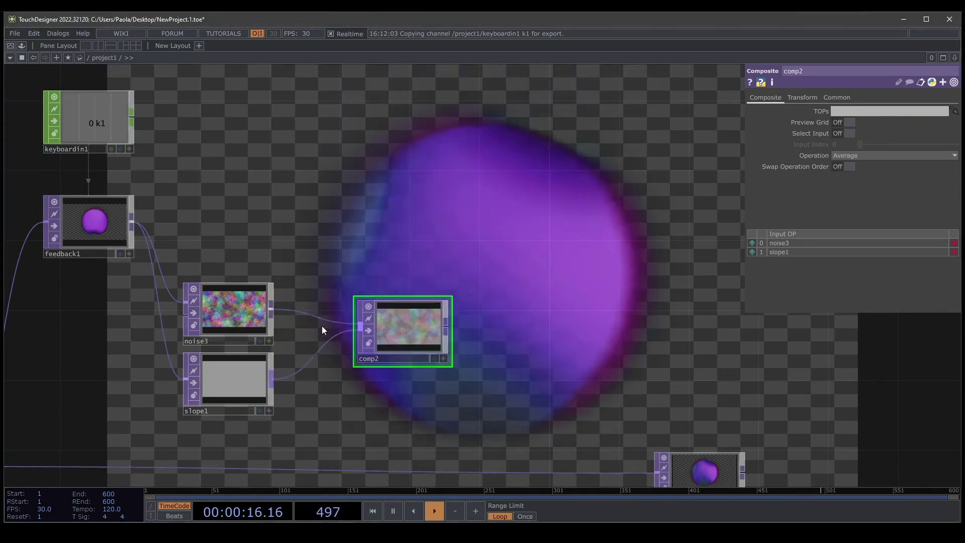
{"action": "left_click", "coordinate": [542, 230]}
{"action": "left_click_drag", "start_coordinate": [444, 329], "coordinate": [488, 239]}
{"action": "left_click_drag", "start_coordinate": [330, 252], "coordinate": [378, 271]}
- Reduce displace2's Displace Weight to 0.02 on both axes
{"action": "mouse_move", "coordinate": [819, 142]}
{"action": "middle_mouse_down"}
{"action": "mouse_move", "coordinate": [815, 158]}
{"action": "mouse_move", "coordinate": [807, 131]}
{"action": "middle_mouse_up"}
{"action": "left_click_drag", "start_coordinate": [551, 188], "coordinate": [544, 359]}
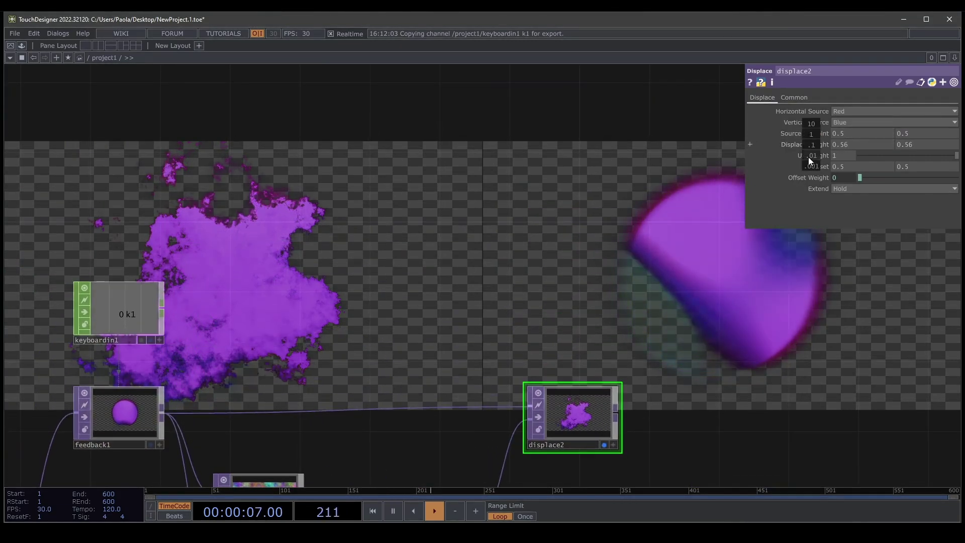
{"action": "mouse_move", "coordinate": [808, 130]}
{"action": "middle_mouse_down"}
{"action": "mouse_move", "coordinate": [786, 129]}
{"action": "mouse_move", "coordinate": [811, 130]}
{"action": "middle_mouse_up"}
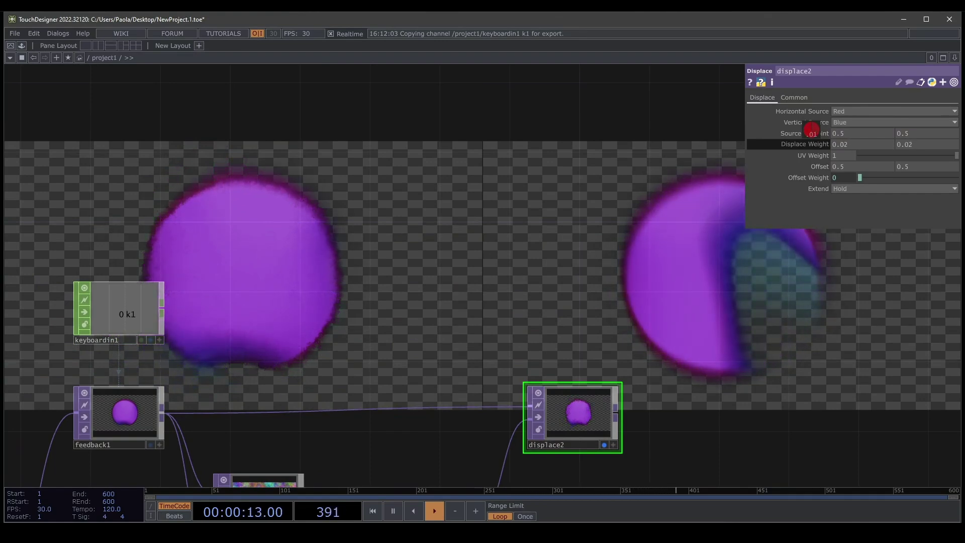
- Set displace2's Displace Weight to -0.01 horizontally and 0.01 vertically
{"action": "left_click", "coordinate": [833, 147]}
{"action": "type", "text": "-"}
{"action": "key", "text": "Return"}
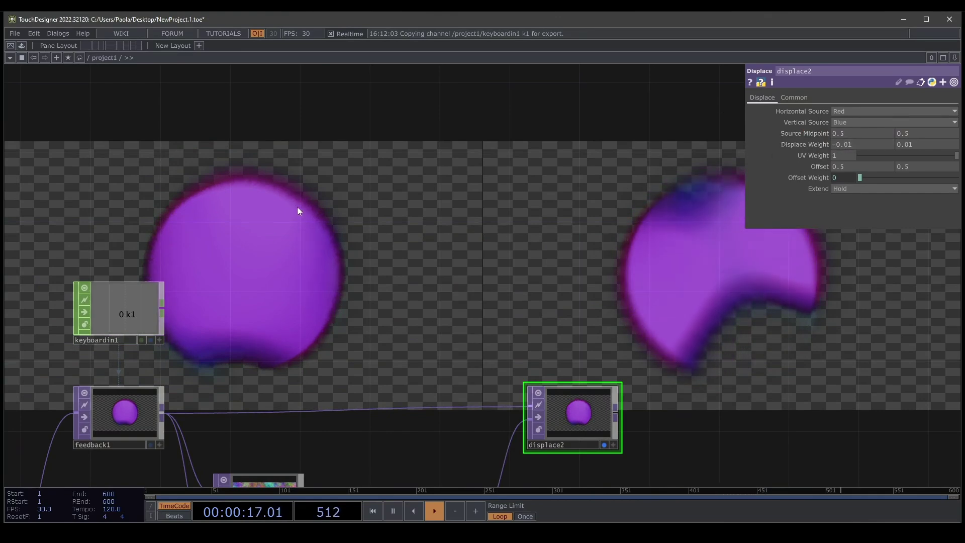
- Move out1 farther along its row to free up space in the network
{"action": "left_click_drag", "start_coordinate": [419, 284], "coordinate": [428, 84]}
{"action": "left_click_drag", "start_coordinate": [523, 142], "coordinate": [311, 105]}
{"action": "left_click_drag", "start_coordinate": [523, 425], "coordinate": [907, 425]}
- Add a Level TOP fed by displace2 and turn off displace2's background display
{"action": "left_click_drag", "start_coordinate": [414, 174], "coordinate": [472, 178]}
{"action": "type", "text": "le"}
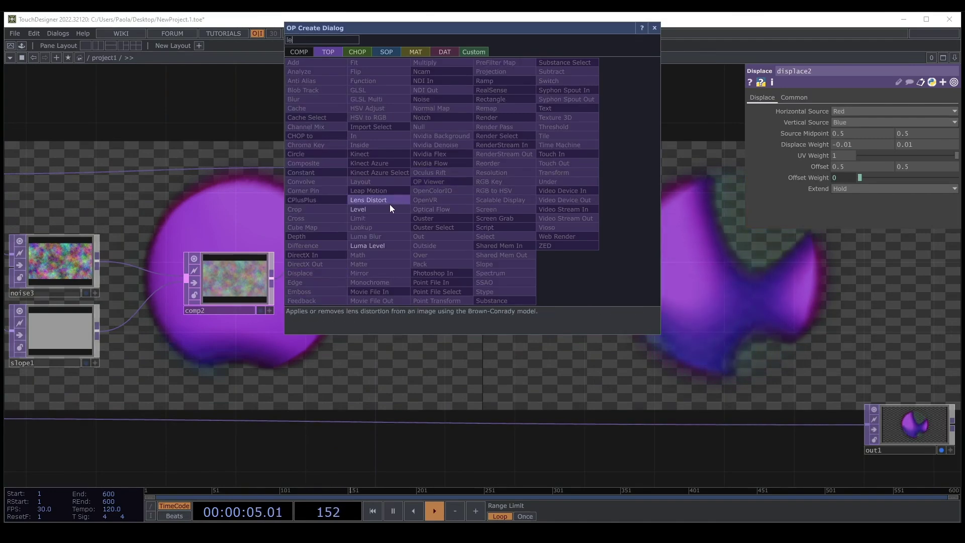
{"action": "left_click", "coordinate": [388, 208]}
{"action": "left_click", "coordinate": [496, 183]}
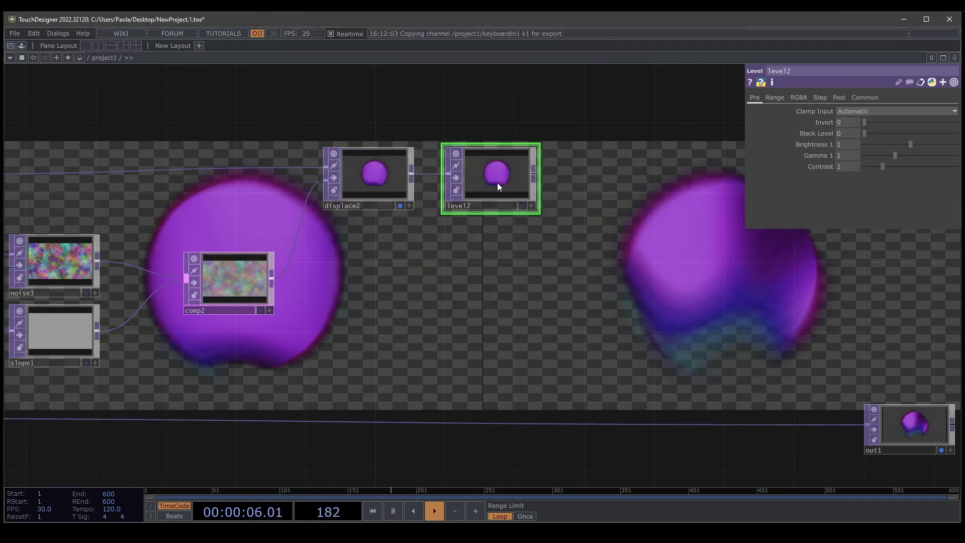
{"action": "left_click", "coordinate": [397, 204]}
- Insert a Composite TOP into the connection between null1 and out1
{"action": "scroll", "coordinate": [393, 231], "scroll_direction": "down", "scroll_amount": 5}
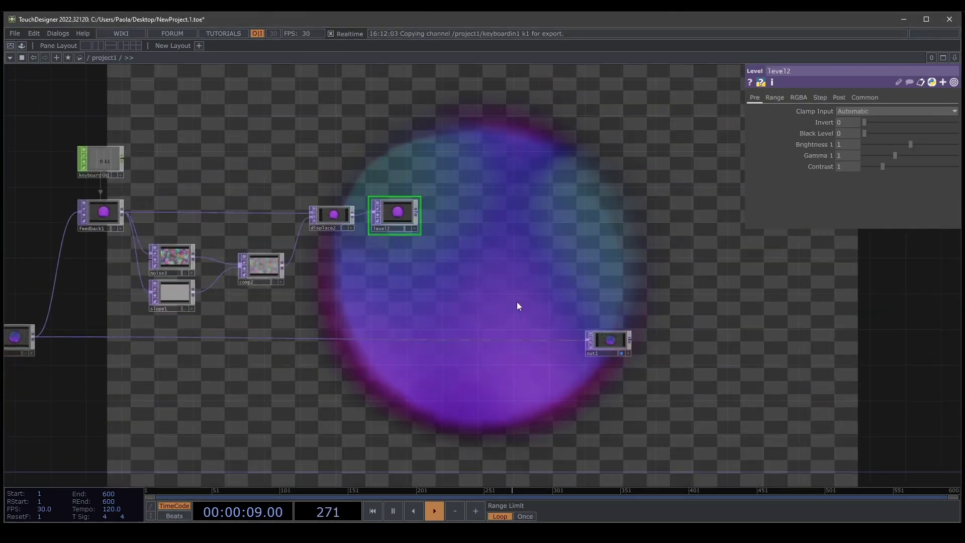
{"action": "right_click", "coordinate": [506, 338]}
{"action": "left_click", "coordinate": [527, 329]}
{"action": "type", "text": "com"}
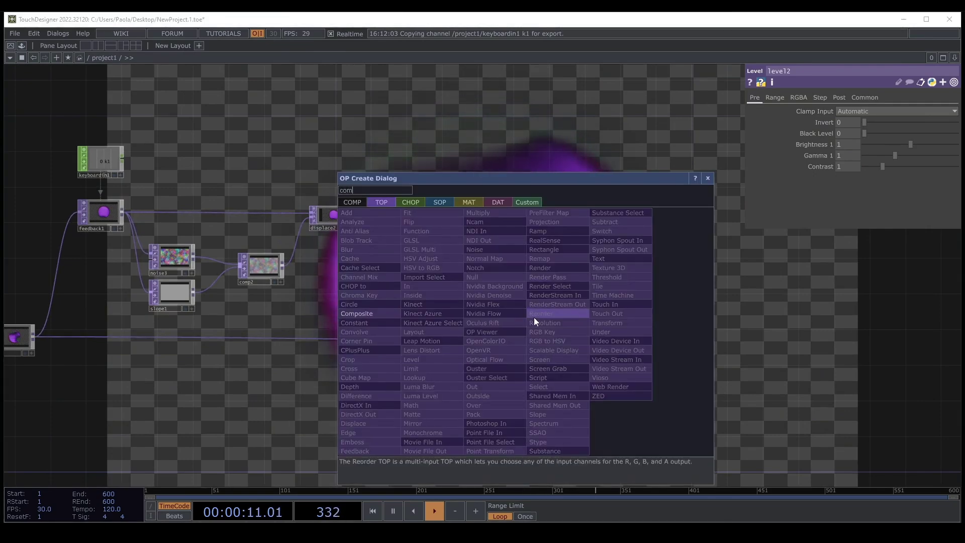
{"action": "left_click", "coordinate": [390, 313]}
{"action": "left_click", "coordinate": [502, 340]}
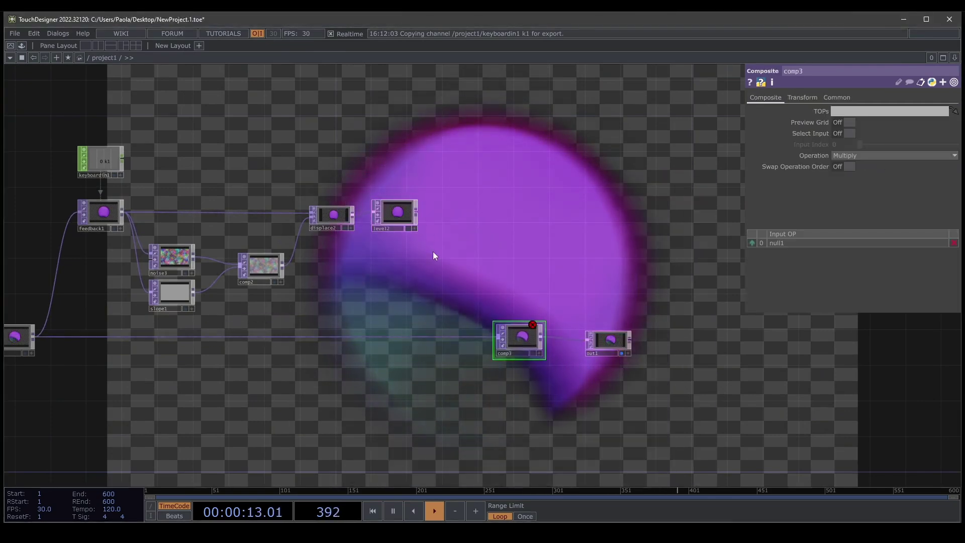
- Connect level2 to comp3 as a second input and change comp3's Operation
{"action": "left_click_drag", "start_coordinate": [416, 214], "coordinate": [497, 338]}
{"action": "left_click", "coordinate": [895, 156]}
{"action": "left_click", "coordinate": [898, 183]}
- Set comp3 as the Target TOP of feedback1 to close the feedback loop
{"action": "left_click_drag", "start_coordinate": [586, 188], "coordinate": [624, 204]}
{"action": "left_click", "coordinate": [137, 235]}
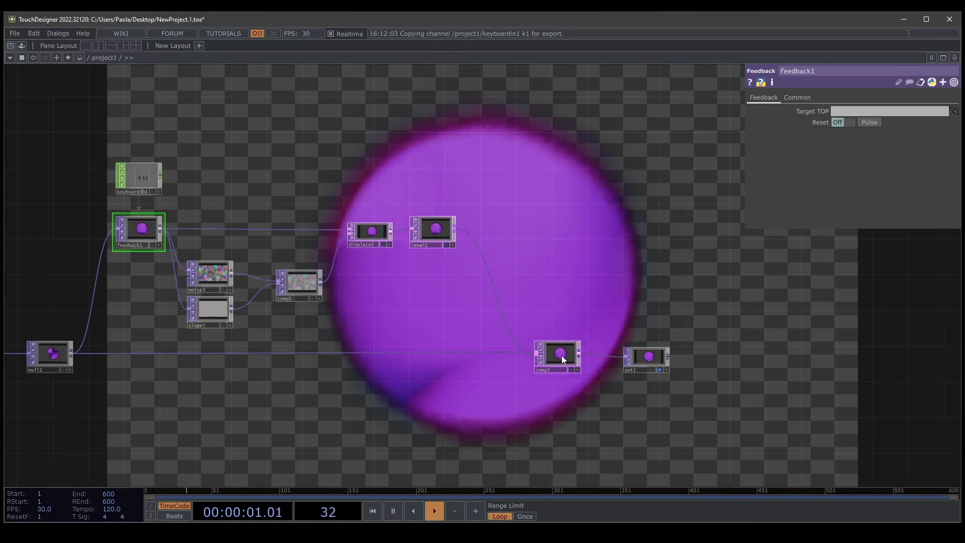
{"action": "left_click_drag", "start_coordinate": [557, 353], "coordinate": [864, 113]}
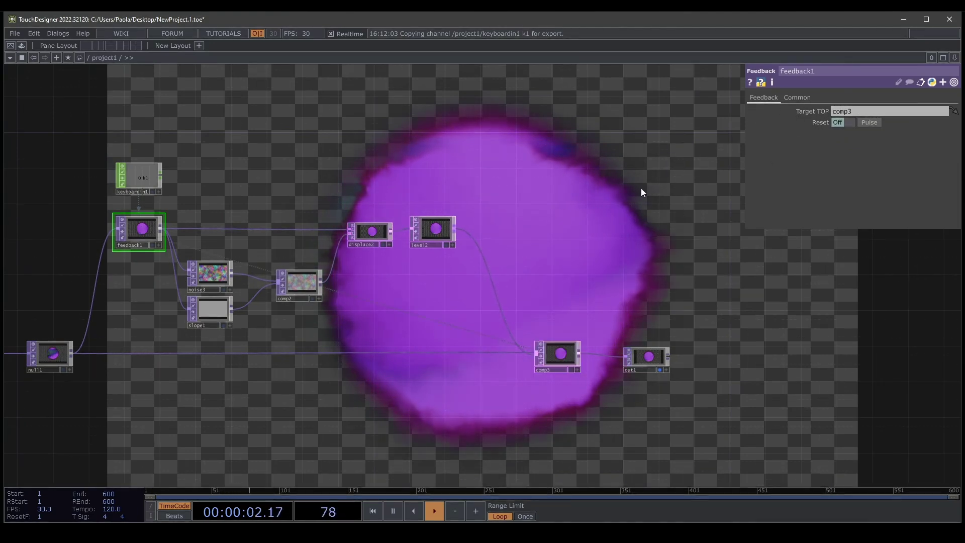
- Lower the Opacity of level2 to 0.98
{"action": "left_click", "coordinate": [435, 228]}
{"action": "left_click", "coordinate": [837, 97]}
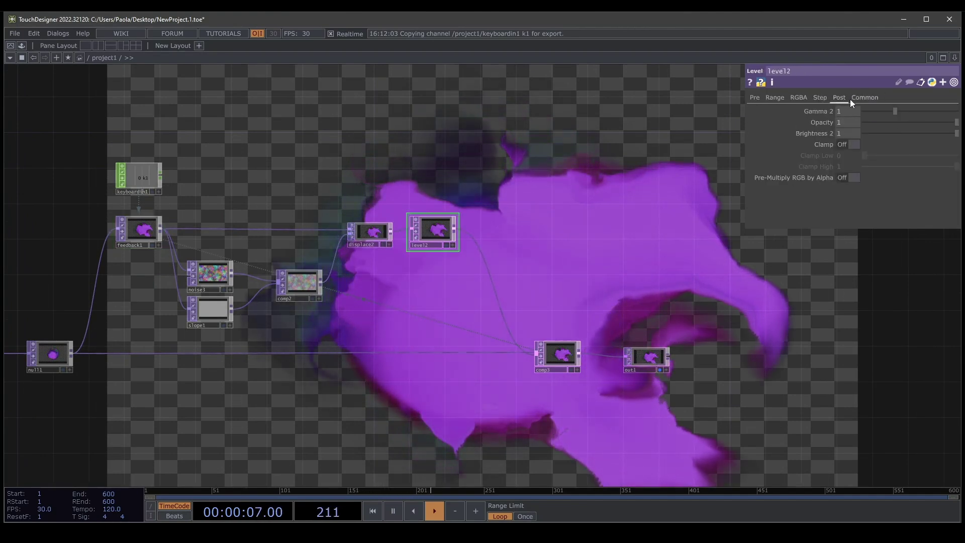
{"action": "middle_click_drag", "start_coordinate": [828, 121], "coordinate": [809, 132]}
- Move out1 well away from comp3 to leave room for more operators between them
{"action": "left_click_drag", "start_coordinate": [574, 204], "coordinate": [571, 203]}
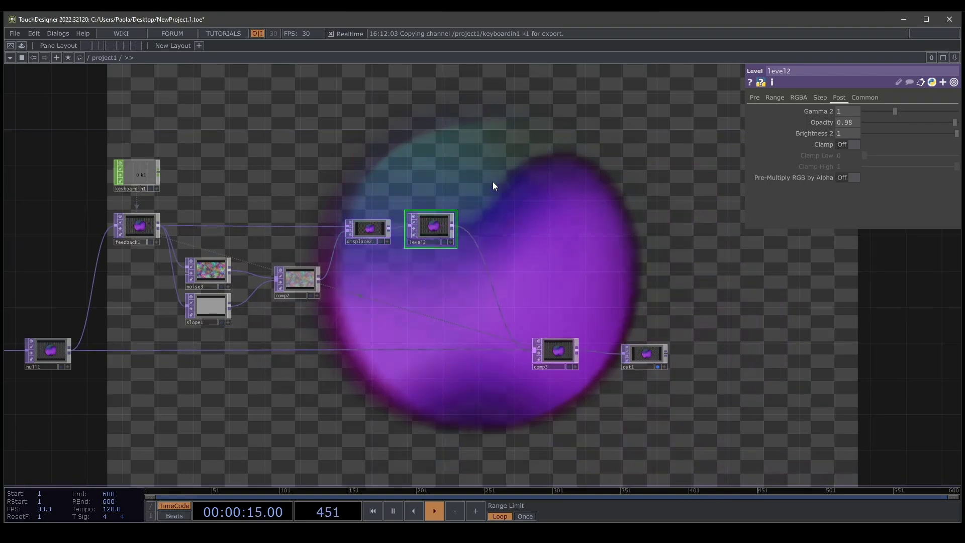
{"action": "left_click_drag", "start_coordinate": [482, 155], "coordinate": [526, 174]}
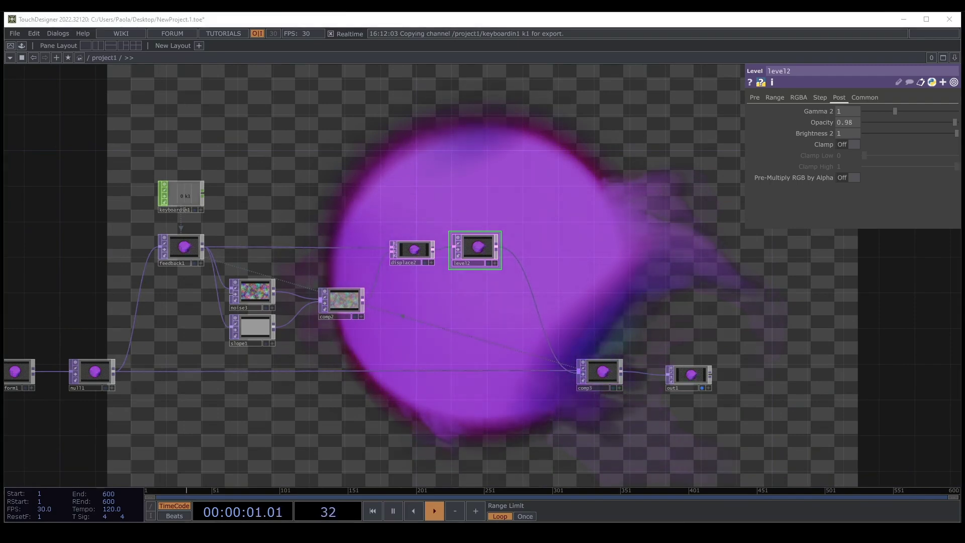
{"action": "left_click_drag", "start_coordinate": [719, 342], "coordinate": [666, 330]}
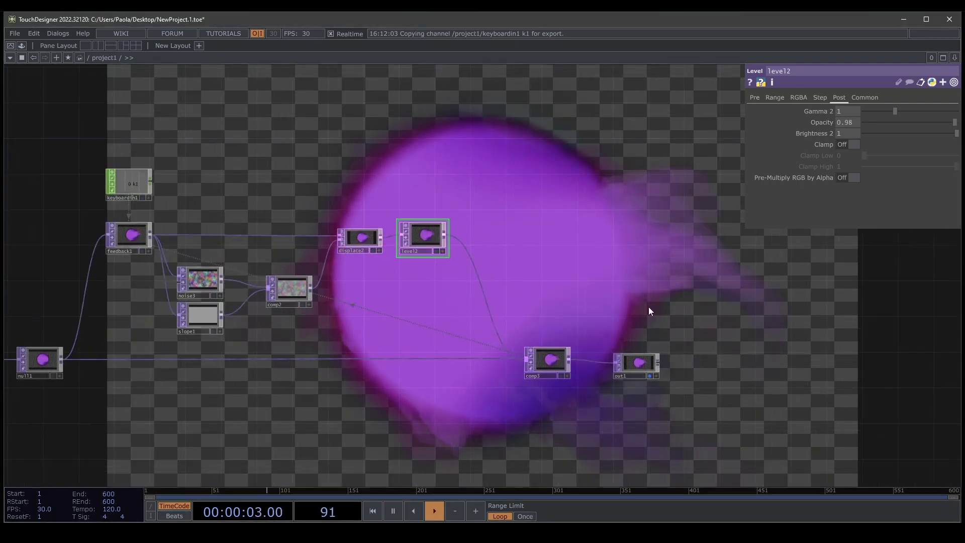
{"action": "left_click_drag", "start_coordinate": [637, 364], "coordinate": [860, 355]}
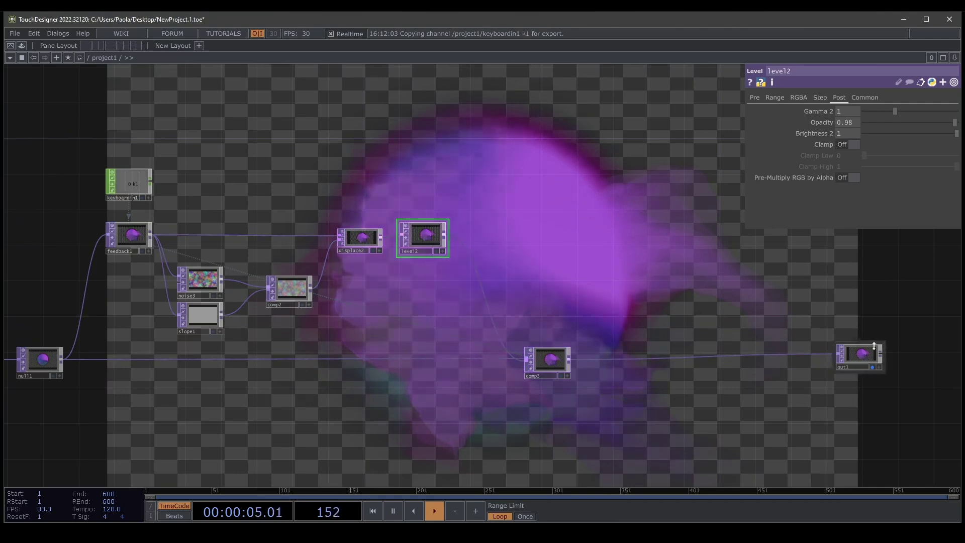
{"action": "left_click_drag", "start_coordinate": [731, 307], "coordinate": [664, 280]}
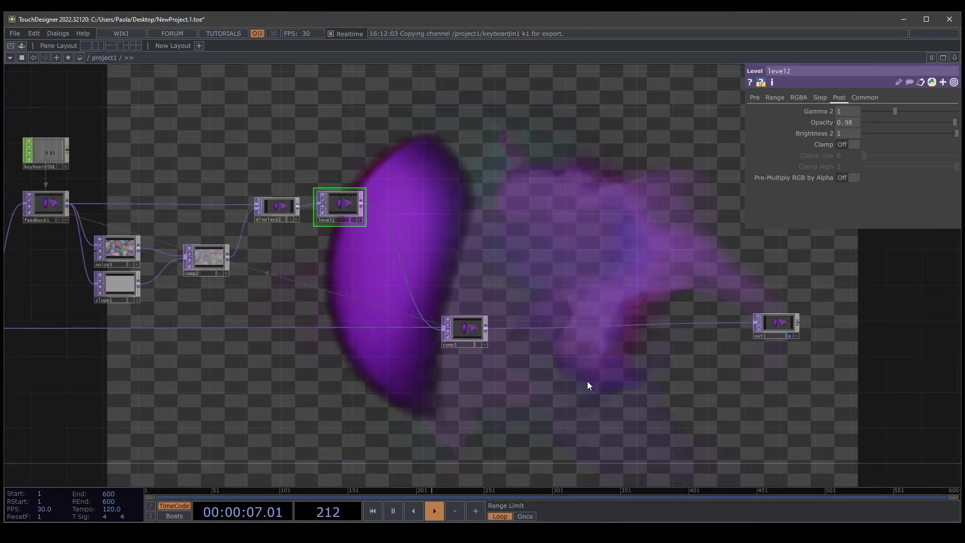
{"action": "left_click_drag", "start_coordinate": [538, 383], "coordinate": [528, 315]}
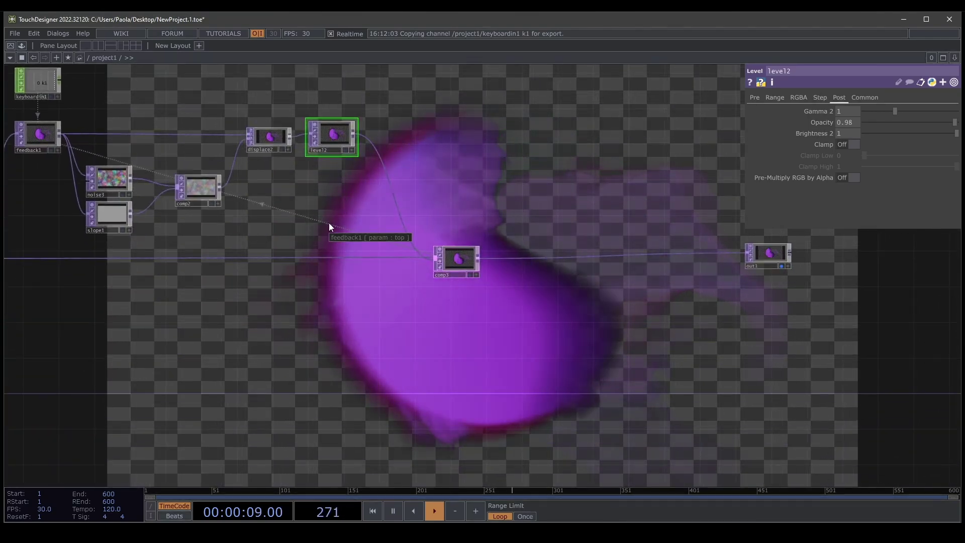
- Add the colour_lovers_picker component from the Fav folder of My Components, place it below comp3, and close the palette browser
{"action": "left_click", "coordinate": [22, 45]}
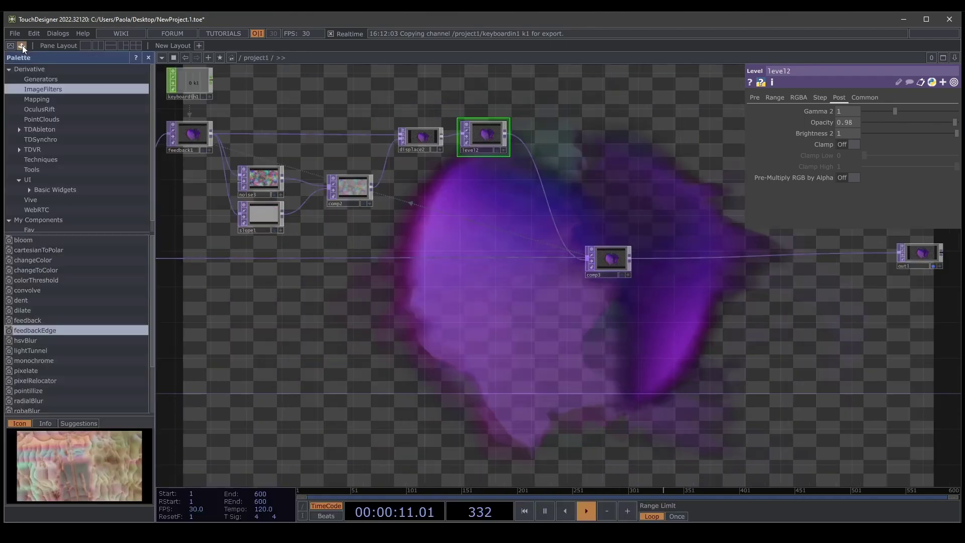
{"action": "left_click", "coordinate": [32, 229]}
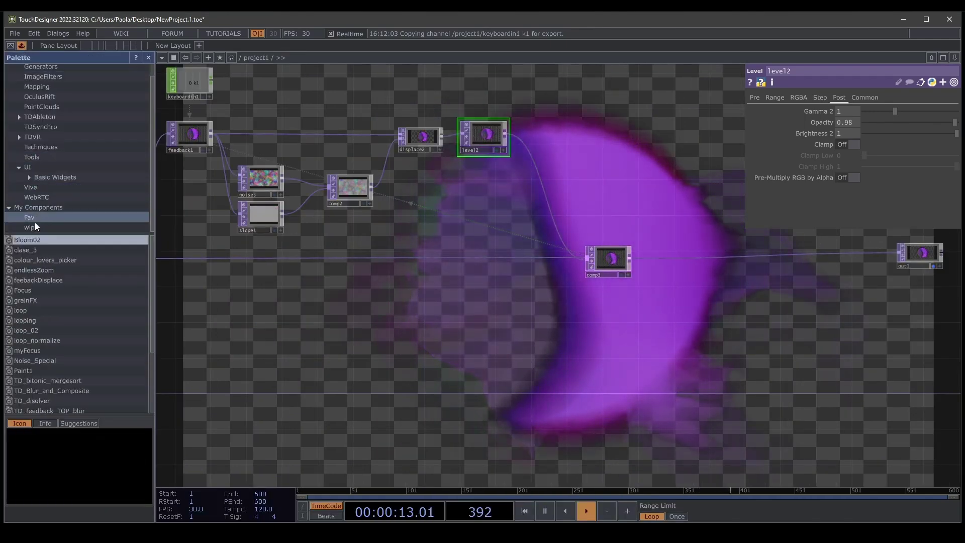
{"action": "left_click_drag", "start_coordinate": [47, 261], "coordinate": [588, 326]}
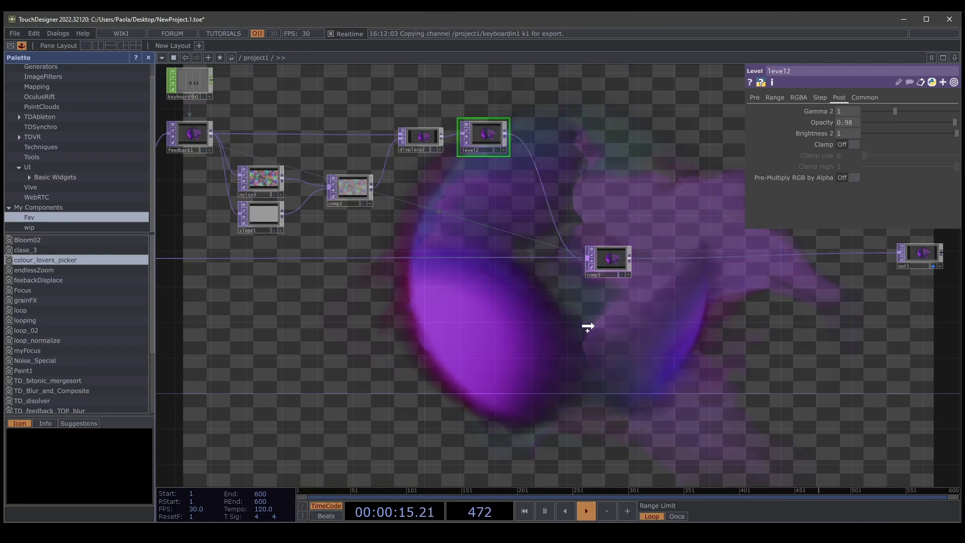
{"action": "left_click", "coordinate": [148, 57]}
{"action": "left_click_drag", "start_coordinate": [468, 289], "coordinate": [452, 357]}
{"action": "left_click", "coordinate": [729, 112]}
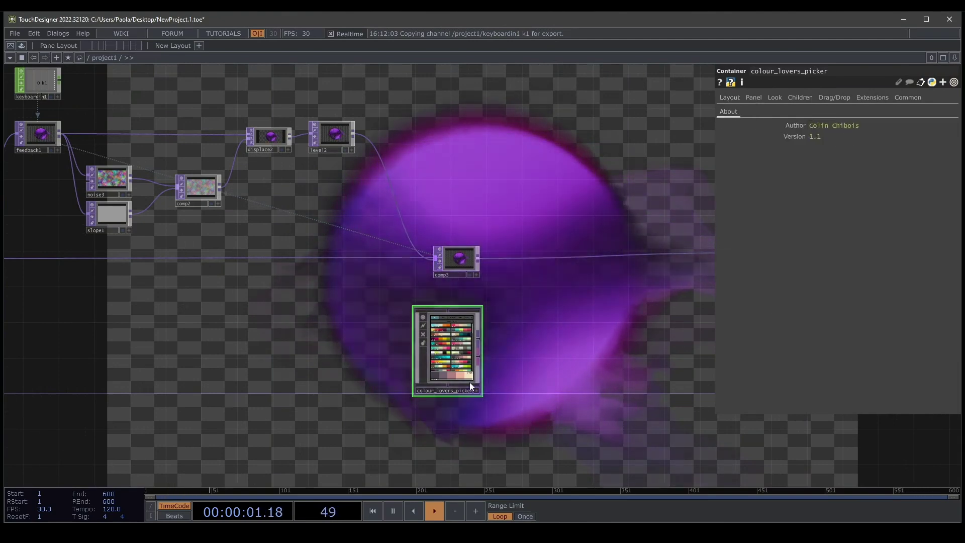
- Add a Null TOP fed by the gradient output of colour_lovers_picker
{"action": "left_click_drag", "start_coordinate": [487, 316], "coordinate": [469, 308]}
{"action": "scroll", "coordinate": [539, 349], "scroll_direction": "up", "scroll_amount": 3}
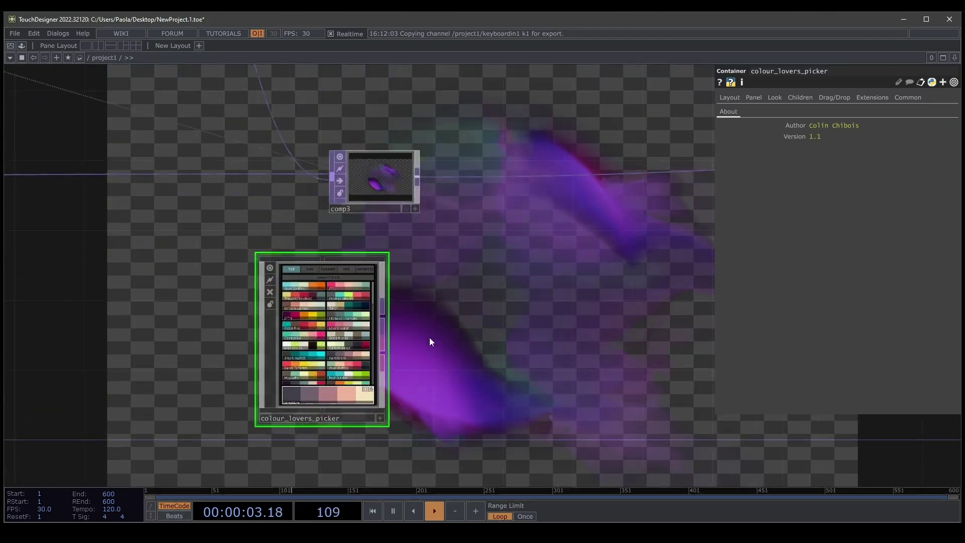
{"action": "scroll", "coordinate": [430, 342], "scroll_direction": "up", "scroll_amount": 2}
{"action": "left_click", "coordinate": [371, 309]}
{"action": "left_click", "coordinate": [475, 312]}
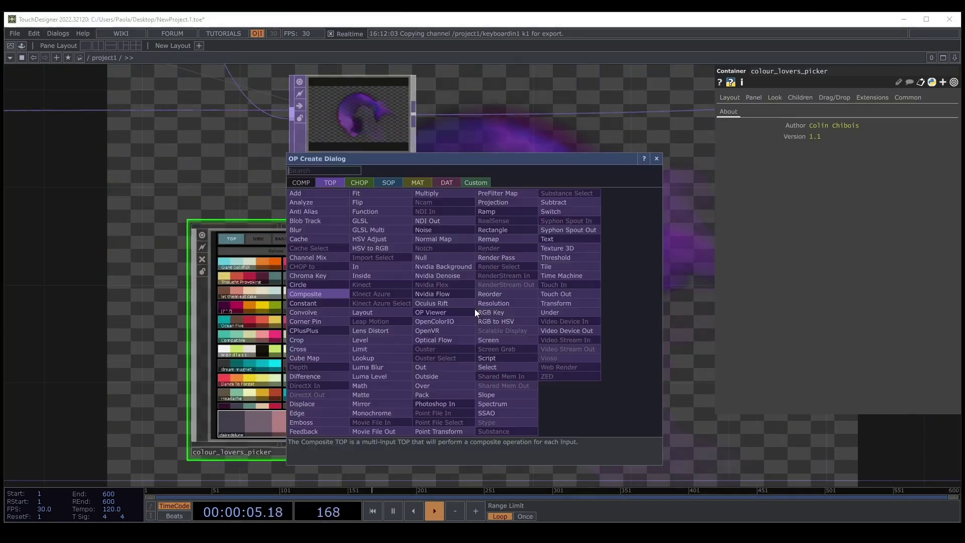
{"action": "left_click", "coordinate": [452, 260]}
{"action": "left_click", "coordinate": [469, 312]}
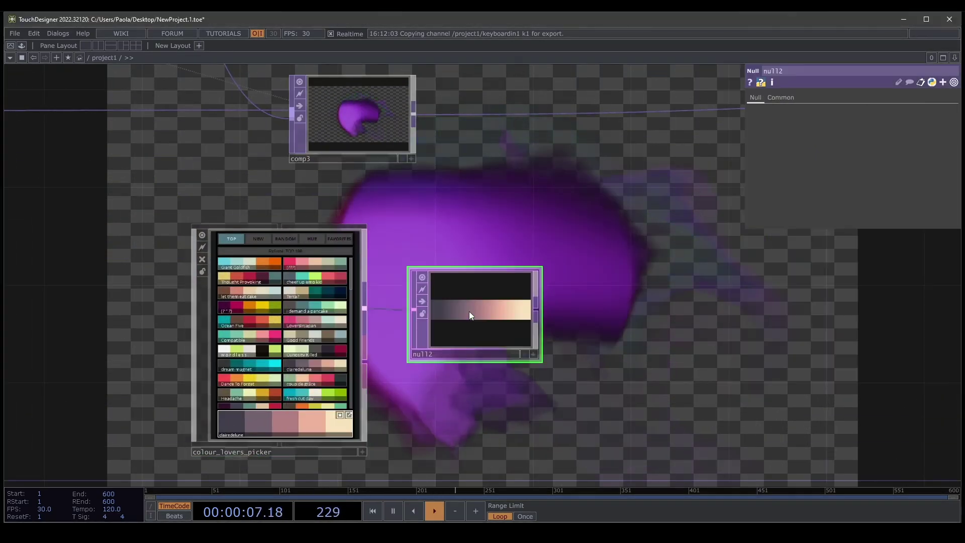
- Insert a Lookup TOP between comp3 and out1 and connect null2 to its second input
{"action": "left_click_drag", "start_coordinate": [553, 321], "coordinate": [401, 352]}
{"action": "right_click", "coordinate": [493, 142]}
{"action": "left_click", "coordinate": [510, 130]}
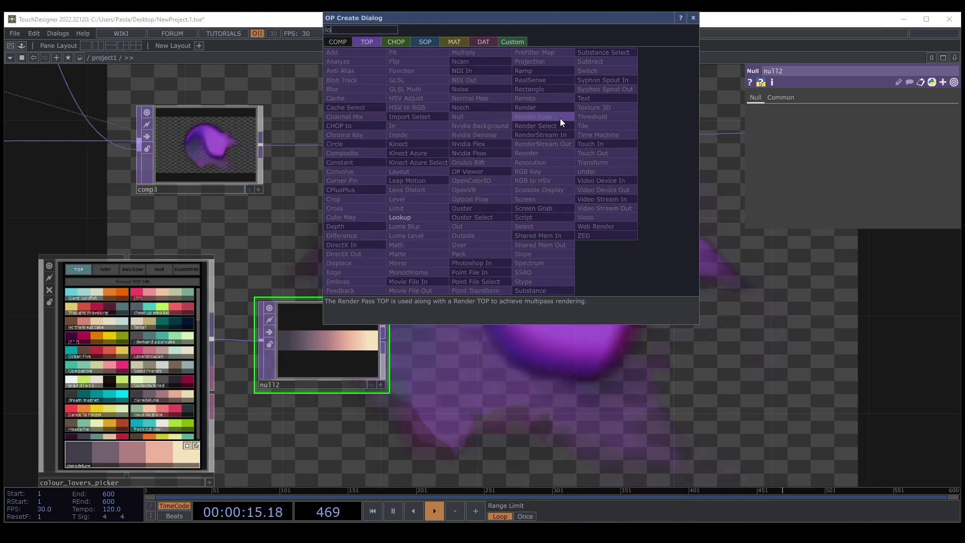
{"action": "left_click", "coordinate": [436, 190]}
{"action": "left_click", "coordinate": [552, 146]}
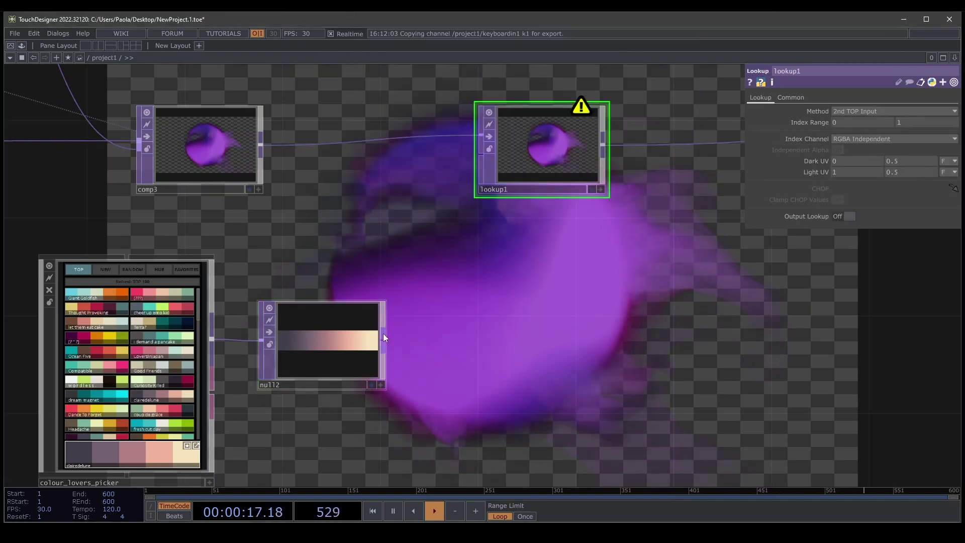
{"action": "left_click_drag", "start_coordinate": [383, 333], "coordinate": [466, 174]}
- Activate colour_lovers_picker and choose a palette of cream, gold and dark brown-red tones
{"action": "scroll", "coordinate": [541, 258], "scroll_direction": "down", "scroll_amount": 3}
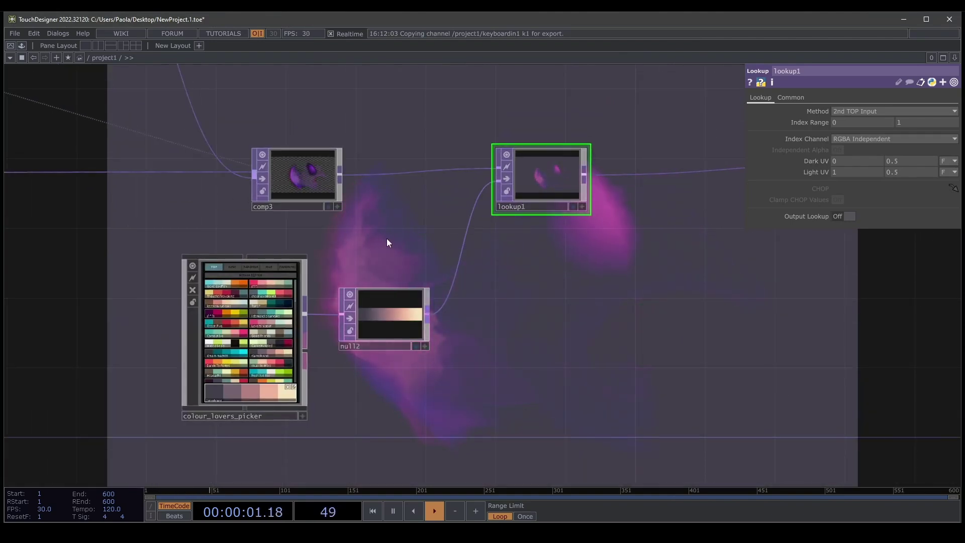
{"action": "left_click_drag", "start_coordinate": [626, 300], "coordinate": [668, 352]}
{"action": "left_click", "coordinate": [345, 468]}
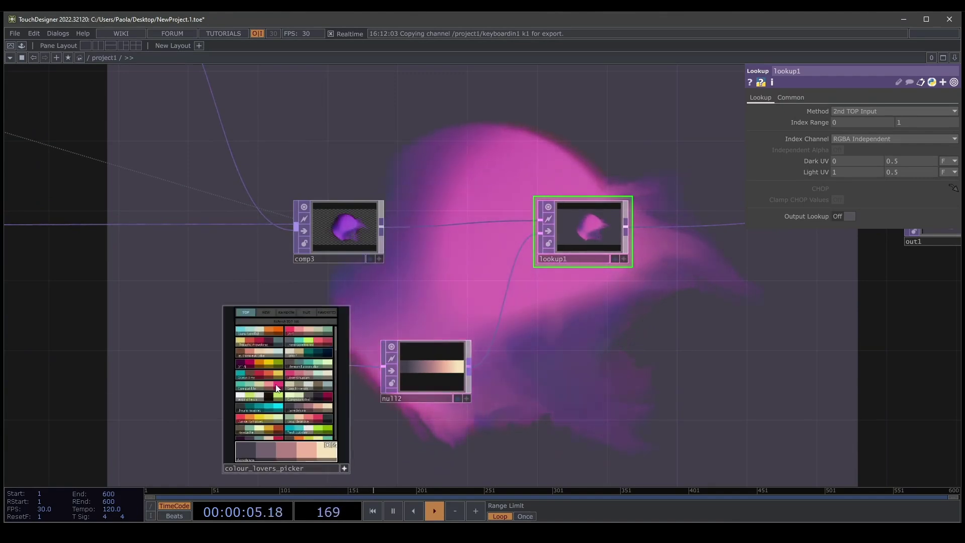
{"action": "scroll", "coordinate": [272, 383], "scroll_direction": "down", "scroll_amount": 3}
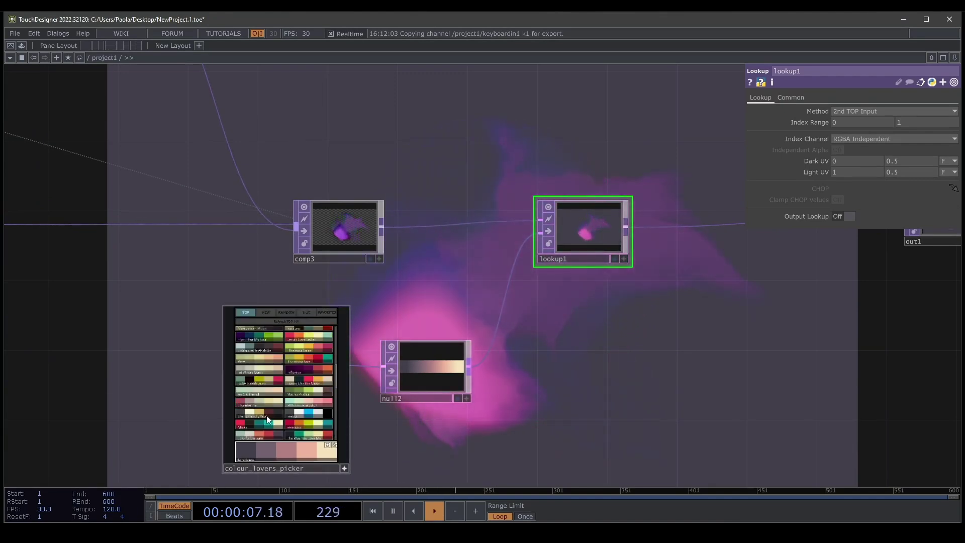
{"action": "left_click", "coordinate": [267, 414]}
- Move out1 farther from lookup1 and insert an HSV Adjust TOP between them
{"action": "left_click_drag", "start_coordinate": [647, 346], "coordinate": [600, 352]}
{"action": "left_click_drag", "start_coordinate": [553, 240], "coordinate": [535, 241]}
{"action": "left_click_drag", "start_coordinate": [634, 287], "coordinate": [421, 310]}
{"action": "left_click_drag", "start_coordinate": [661, 233], "coordinate": [813, 250]}
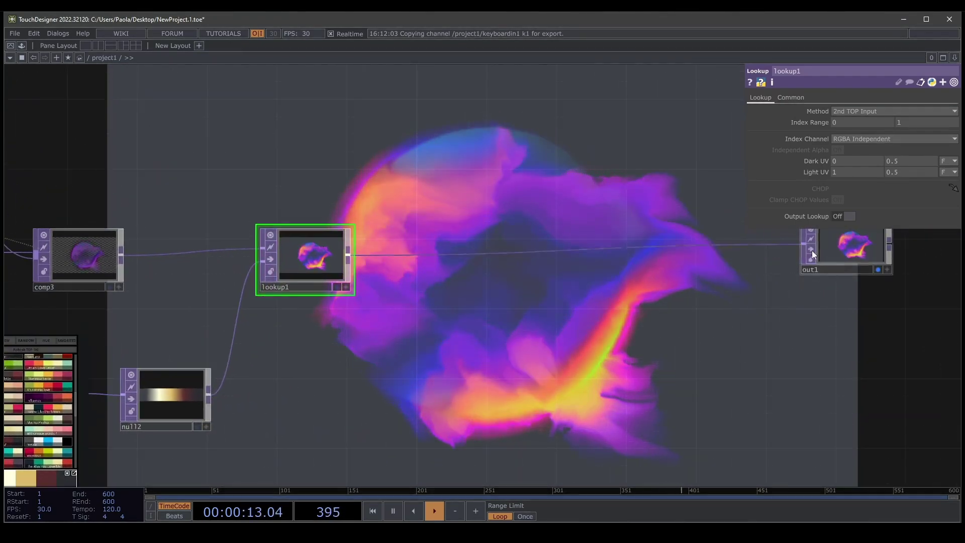
{"action": "right_click", "coordinate": [405, 254]}
{"action": "left_click", "coordinate": [429, 246]}
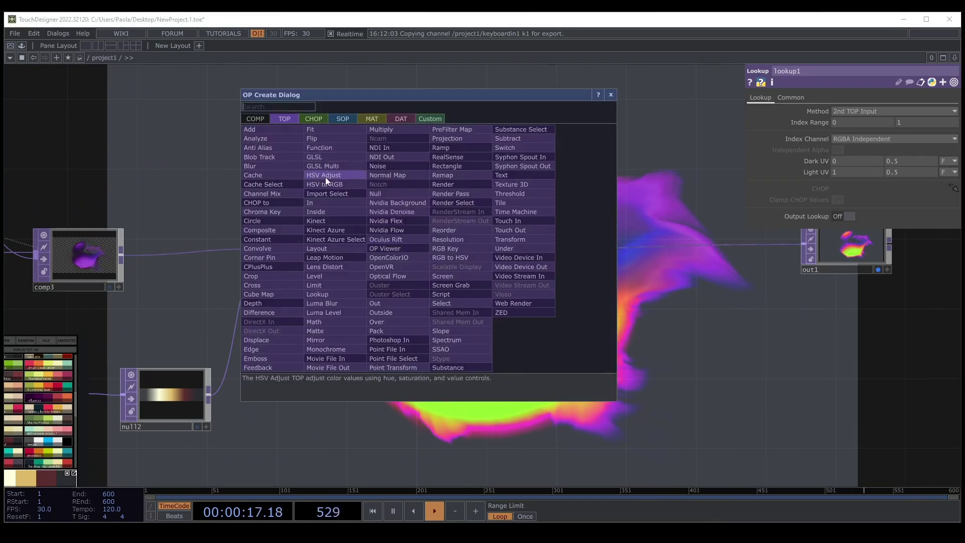
{"action": "left_click", "coordinate": [337, 177]}
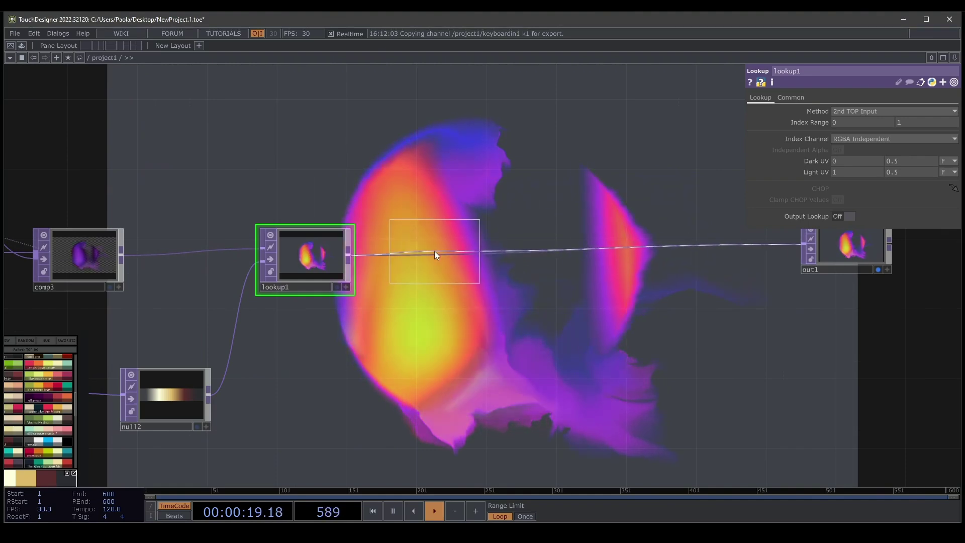
{"action": "left_click", "coordinate": [431, 256]}
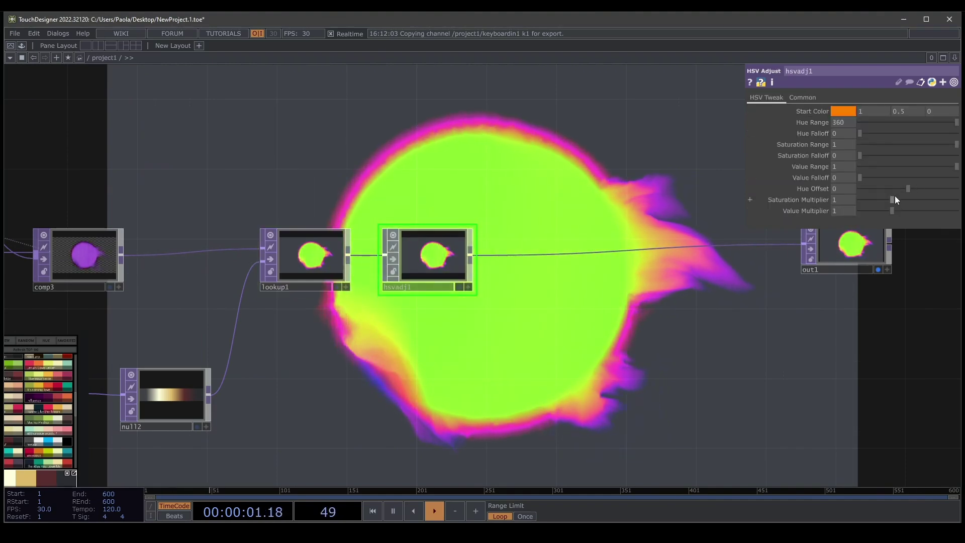
- Set hsvadj1's Hue Offset to -48 and undo the trial change to its Value Multiplier
{"action": "mouse_move", "coordinate": [893, 200]}
{"action": "left_mouse_down"}
{"action": "mouse_move", "coordinate": [904, 201]}
{"action": "mouse_move", "coordinate": [882, 204]}
{"action": "mouse_move", "coordinate": [907, 210]}
{"action": "mouse_move", "coordinate": [895, 213]}
{"action": "mouse_move", "coordinate": [901, 192]}
{"action": "left_mouse_up"}
{"action": "key", "text": "ctrl+z"}
{"action": "key", "text": "ctrl+z"}
- Insert a Level TOP between hsvadj1 and out1, with its Contrast at 1.3 and Gamma 1 at 0.97
{"action": "right_click", "coordinate": [523, 254]}
{"action": "key", "text": "Escape"}
{"action": "left_click_drag", "start_coordinate": [484, 182], "coordinate": [383, 168]}
{"action": "right_click", "coordinate": [452, 238]}
{"action": "left_click", "coordinate": [466, 227]}
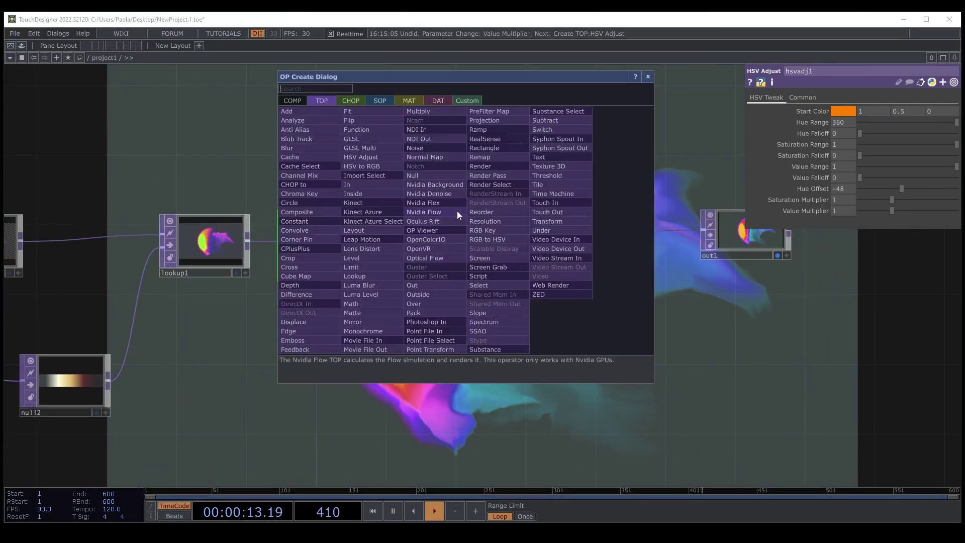
{"action": "left_click", "coordinate": [351, 258]}
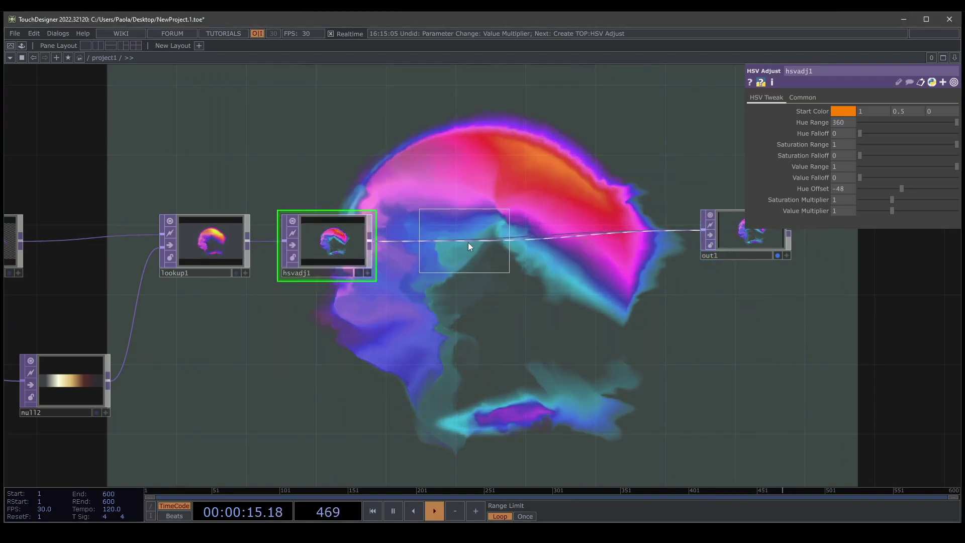
{"action": "left_click", "coordinate": [457, 243]}
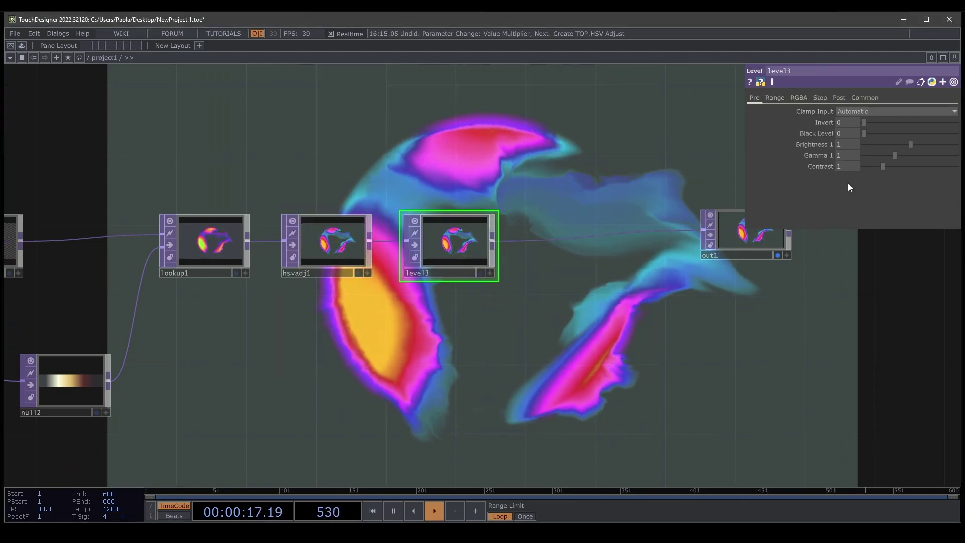
{"action": "left_click_drag", "start_coordinate": [883, 166], "coordinate": [912, 145]}
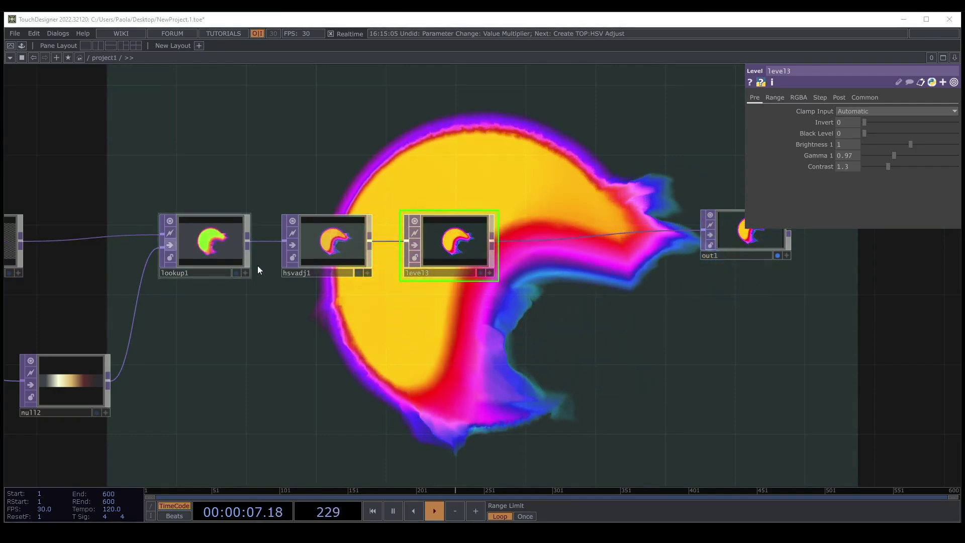
- Add a Ramp TOP below null2 and raise the saturation of its end colour key to 1
{"action": "left_click_drag", "start_coordinate": [374, 332], "coordinate": [543, 241]}
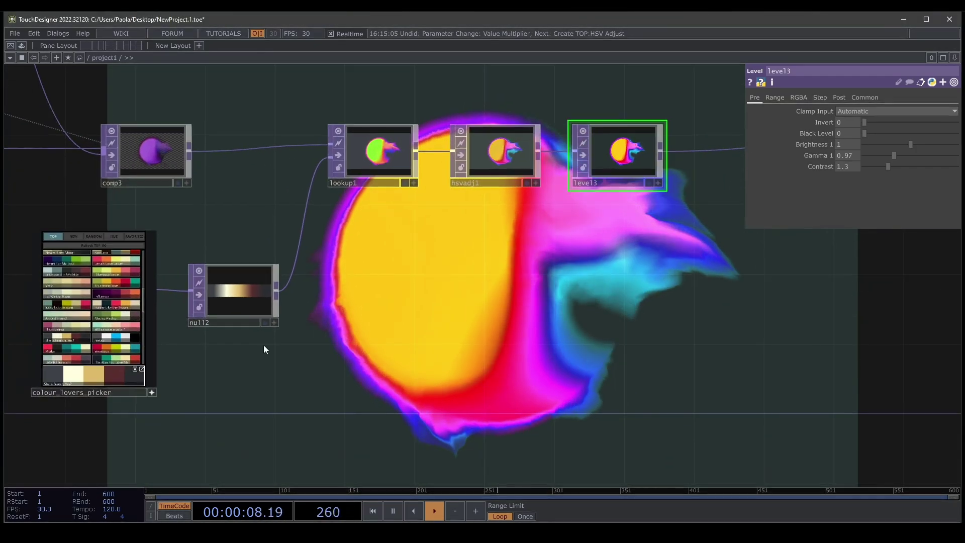
{"action": "right_click", "coordinate": [150, 393]}
{"action": "type", "text": "ra"}
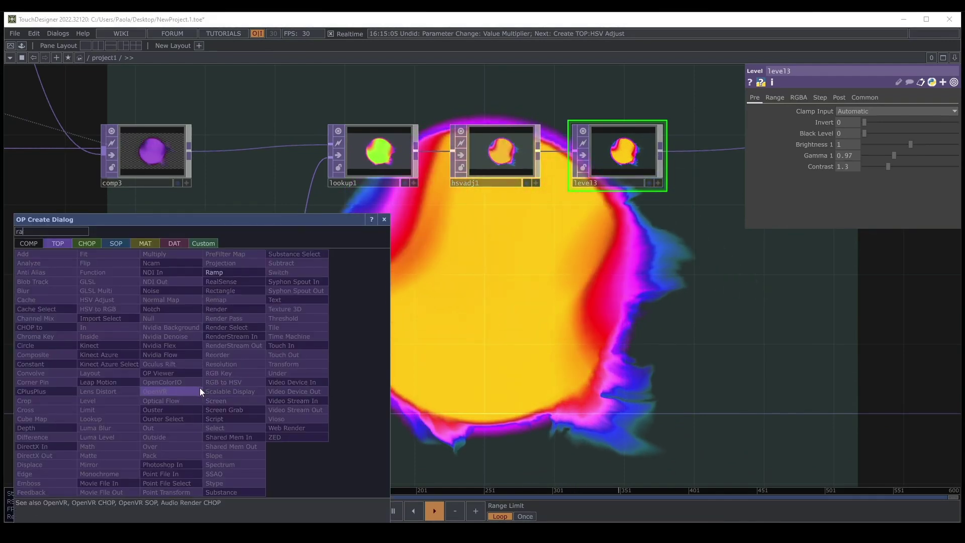
{"action": "left_click", "coordinate": [252, 274]}
{"action": "left_click", "coordinate": [229, 383]}
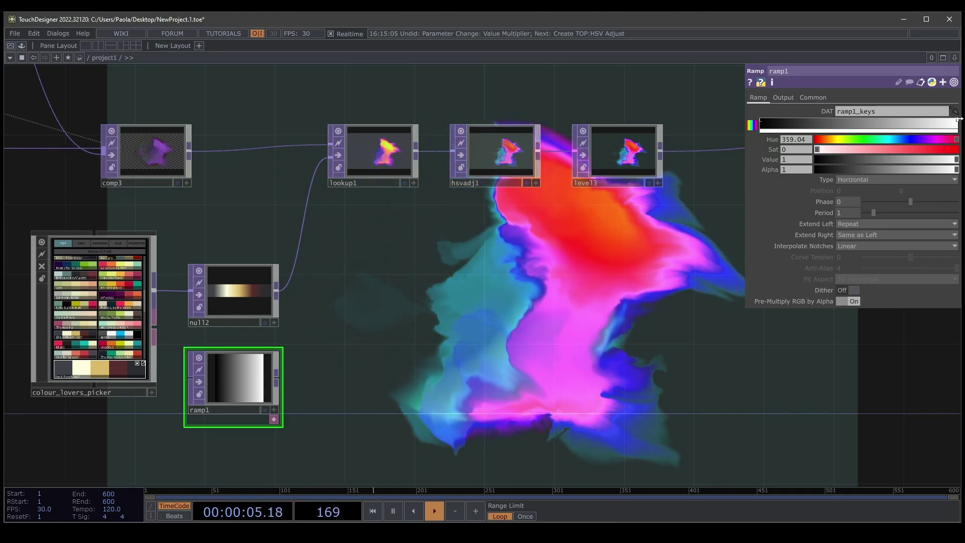
{"action": "left_click_drag", "start_coordinate": [818, 150], "coordinate": [958, 149]}
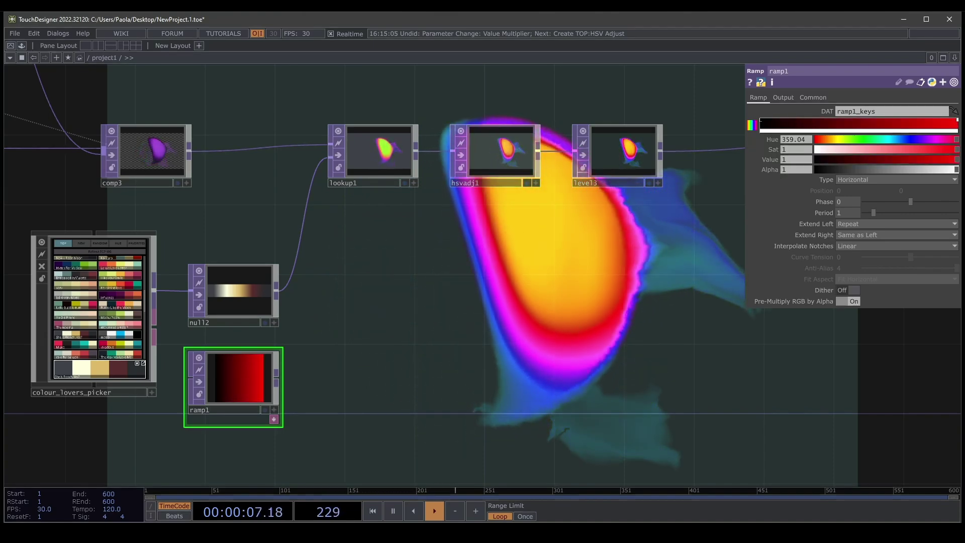
- Feed ramp1 into lookup1's second input in place of null2 and bypass hsvadj1
{"action": "left_click_drag", "start_coordinate": [277, 375], "coordinate": [303, 216]}
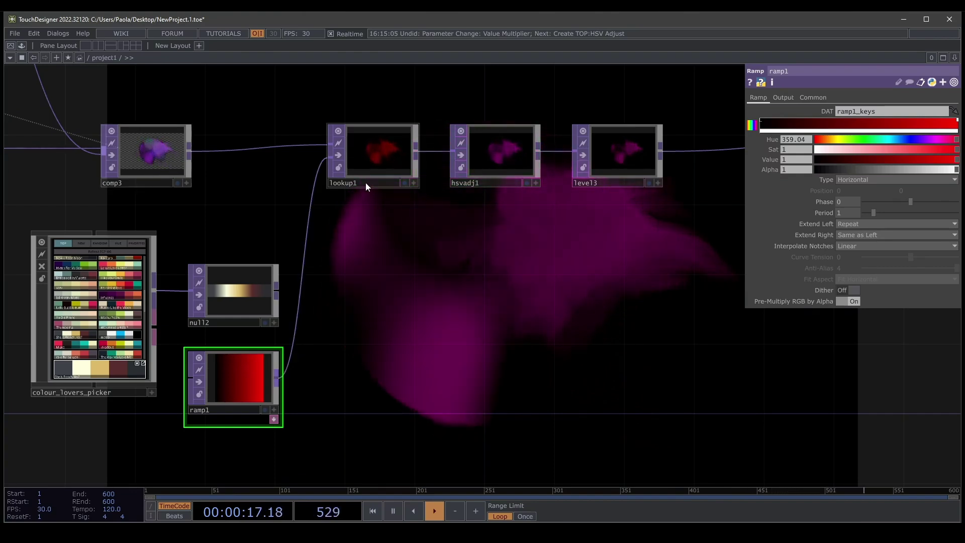
{"action": "left_click", "coordinate": [369, 153]}
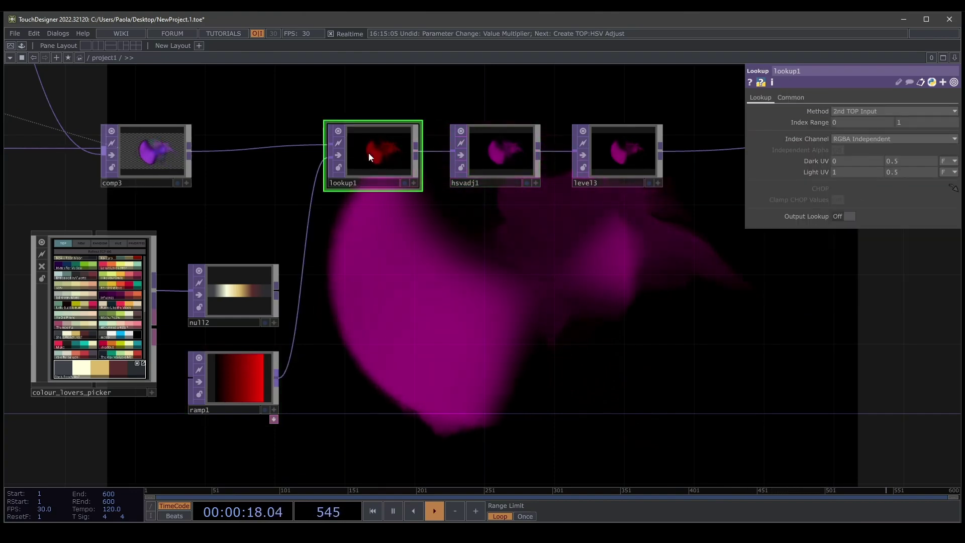
{"action": "left_click", "coordinate": [461, 155]}
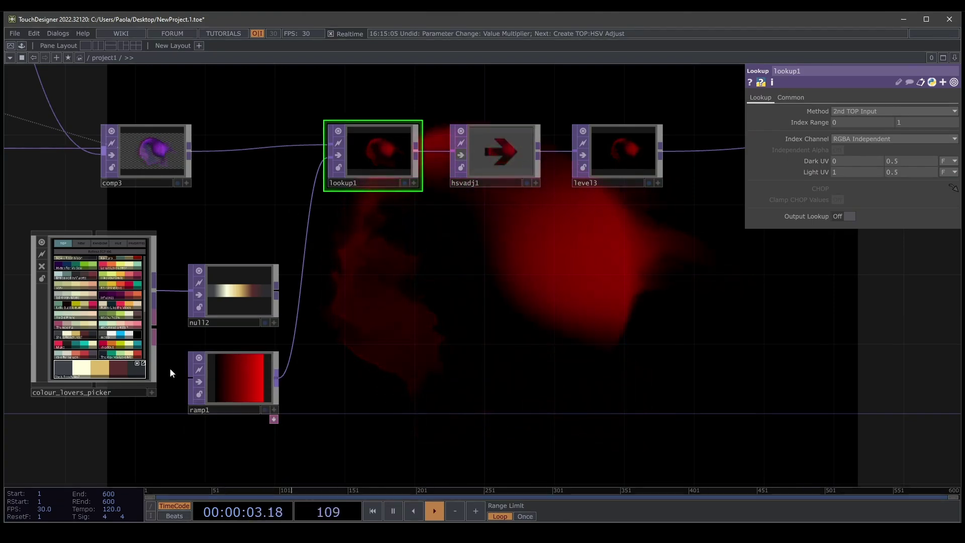
- Add a blue key to ramp1 with Hue 224, Sat 0.806 and Value 0.742, and reconnect null2 to lookup1's second input
{"action": "left_click", "coordinate": [227, 395]}
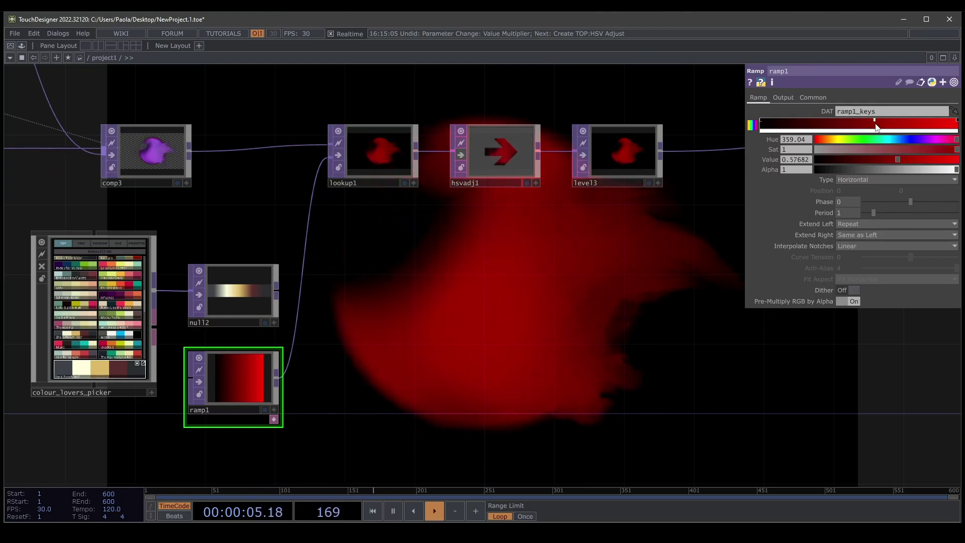
{"action": "left_click_drag", "start_coordinate": [955, 138], "coordinate": [931, 148]}
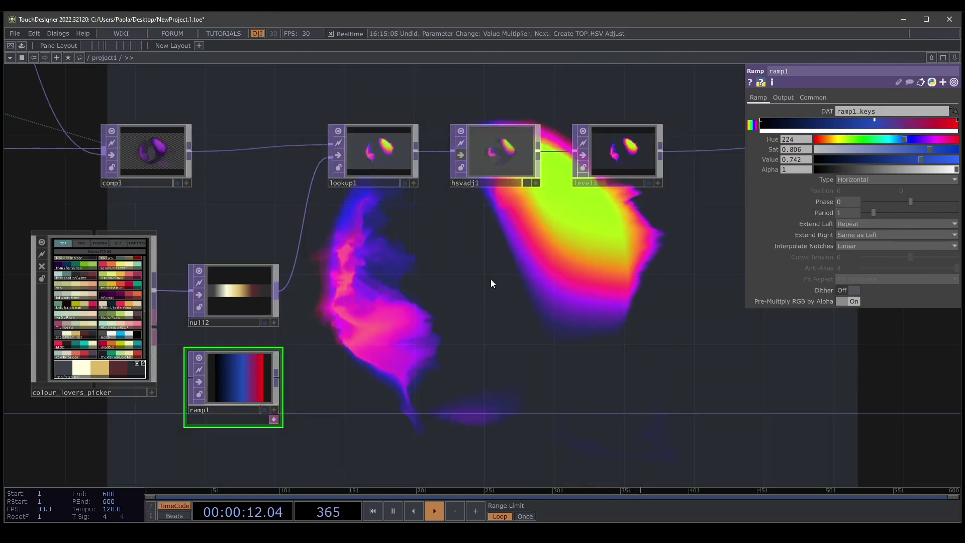
{"action": "left_click_drag", "start_coordinate": [491, 280], "coordinate": [210, 373]}
- Set level3's Brightness 1 to 0.91 and Gamma 1 to 0.98
{"action": "left_click", "coordinate": [267, 249]}
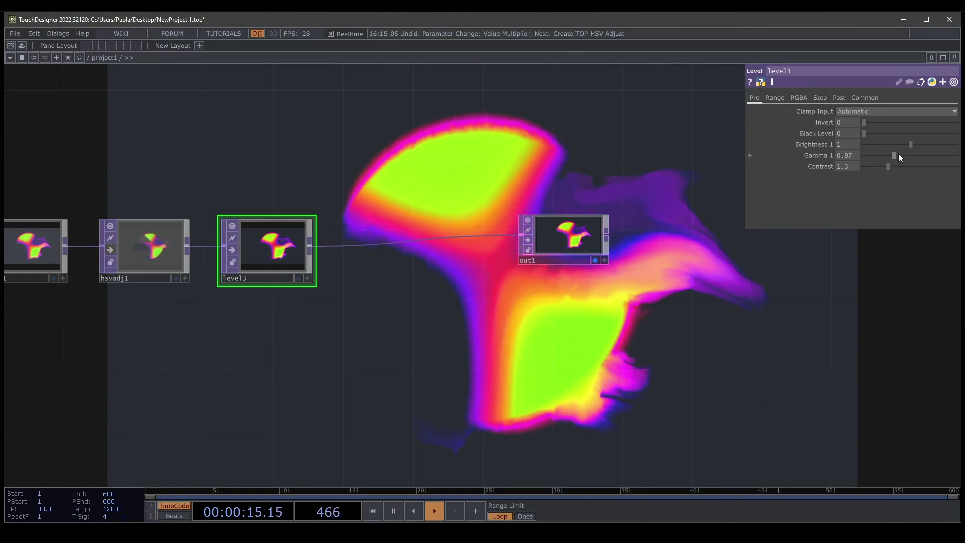
{"action": "mouse_move", "coordinate": [900, 155]}
{"action": "left_mouse_down"}
{"action": "mouse_move", "coordinate": [910, 155]}
{"action": "mouse_move", "coordinate": [891, 168]}
{"action": "mouse_move", "coordinate": [907, 143]}
{"action": "left_mouse_up"}
- Move out1 farther from level3 and insert a Null TOP between them
{"action": "left_click_drag", "start_coordinate": [563, 237], "coordinate": [755, 254]}
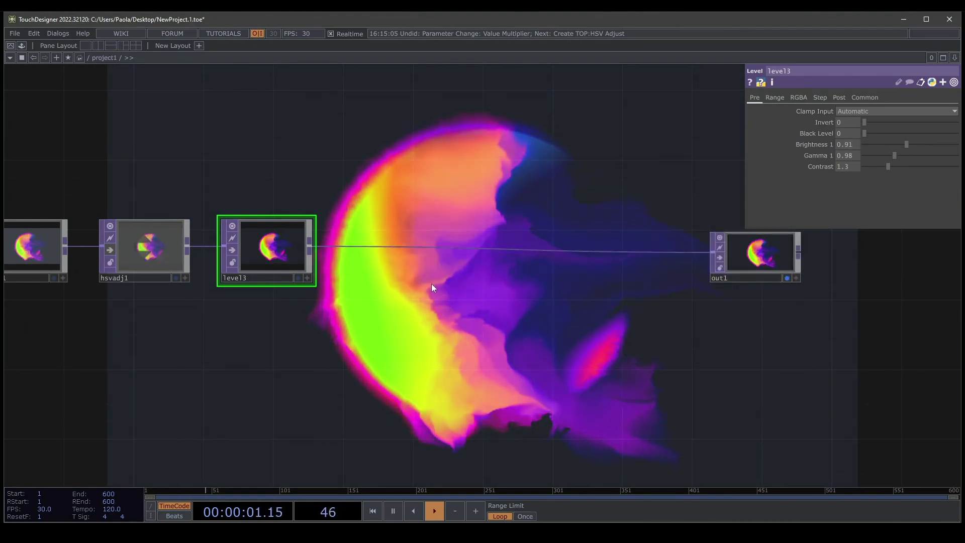
{"action": "scroll", "coordinate": [433, 288], "scroll_direction": "down", "scroll_amount": 2}
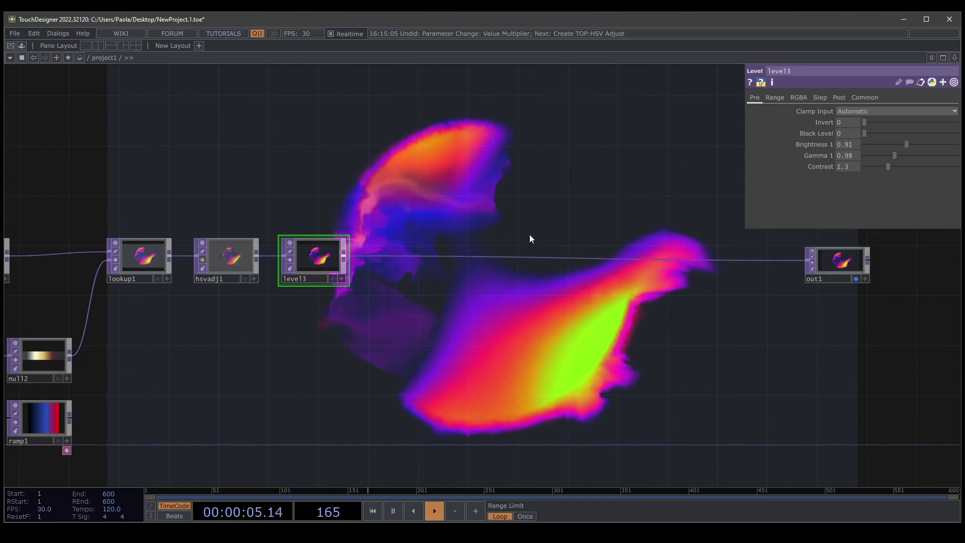
{"action": "scroll", "coordinate": [492, 216], "scroll_direction": "up", "scroll_amount": 2}
{"action": "left_click_drag", "start_coordinate": [428, 216], "coordinate": [346, 251]}
{"action": "right_click", "coordinate": [226, 303]}
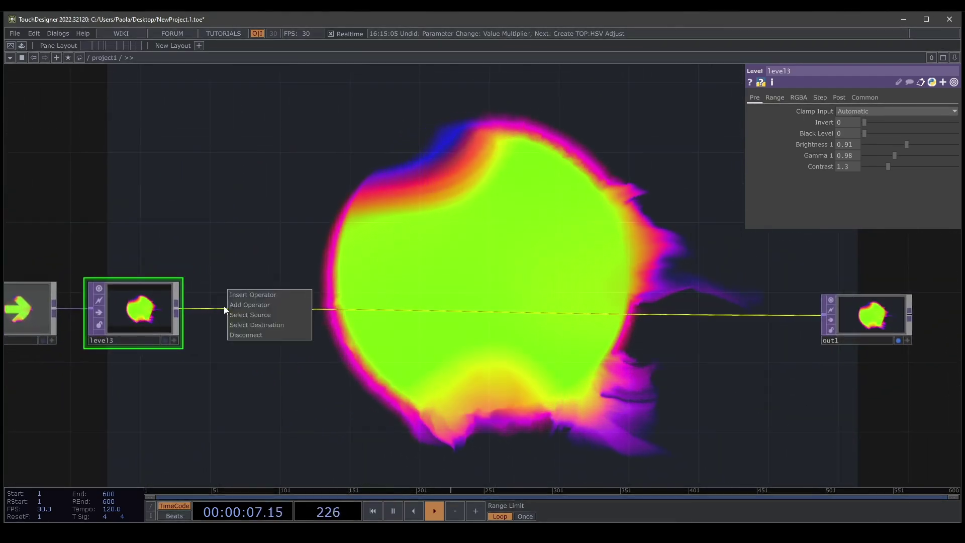
{"action": "left_click", "coordinate": [234, 297]}
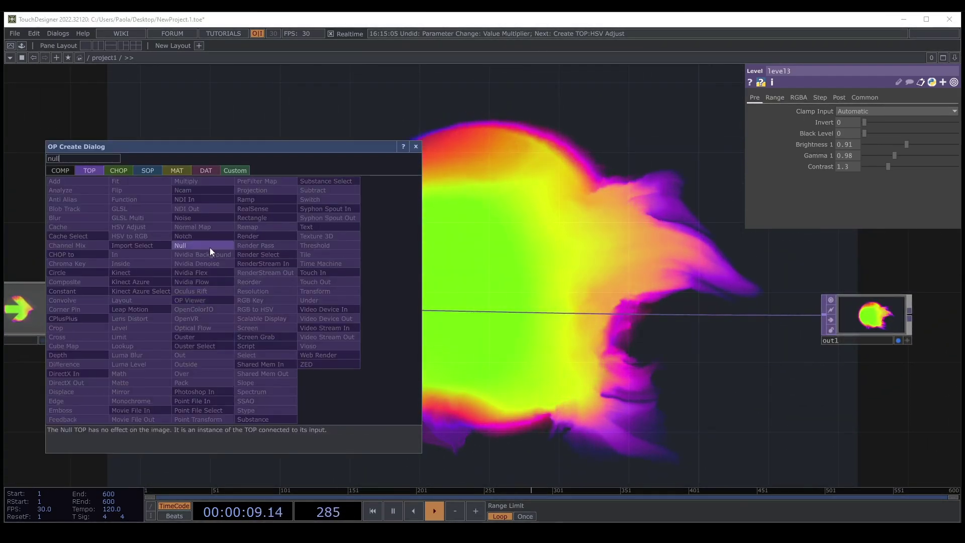
{"action": "left_click", "coordinate": [210, 246]}
{"action": "left_click", "coordinate": [265, 321]}
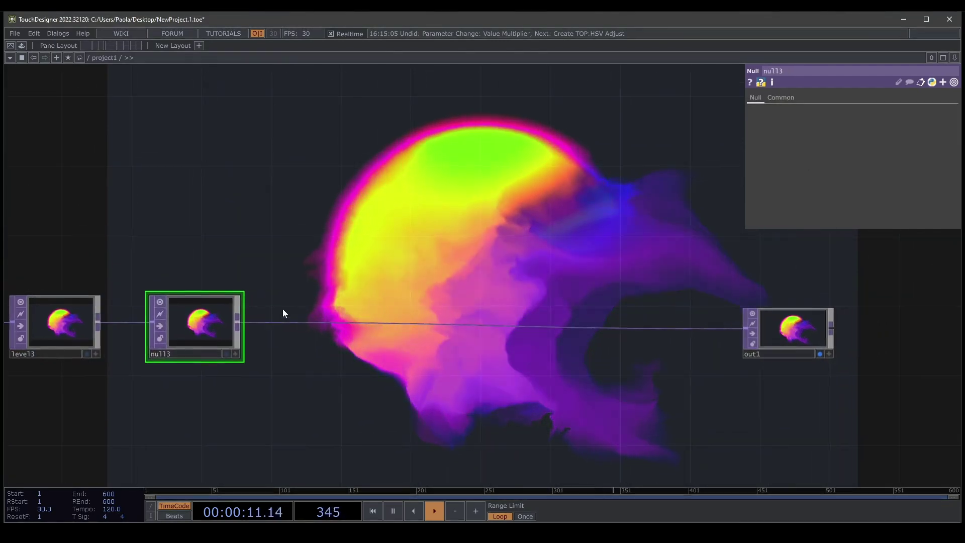
- Branch an Edge TOP off null3's output above the main chain and preview it briefly in the background
{"action": "left_click_drag", "start_coordinate": [246, 323], "coordinate": [318, 200]}
{"action": "type", "text": "ed"}
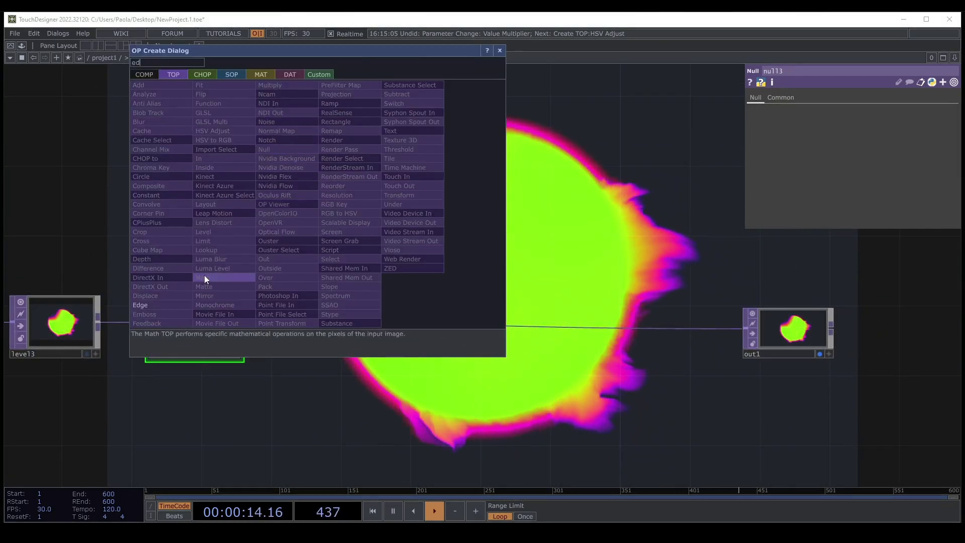
{"action": "left_click", "coordinate": [164, 305]}
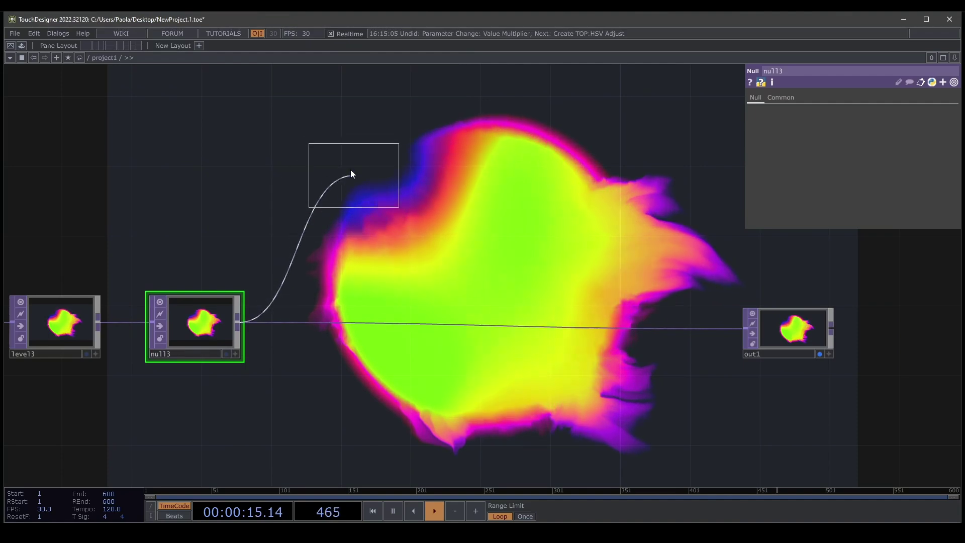
{"action": "left_click", "coordinate": [336, 201]}
{"action": "left_click", "coordinate": [366, 231]}
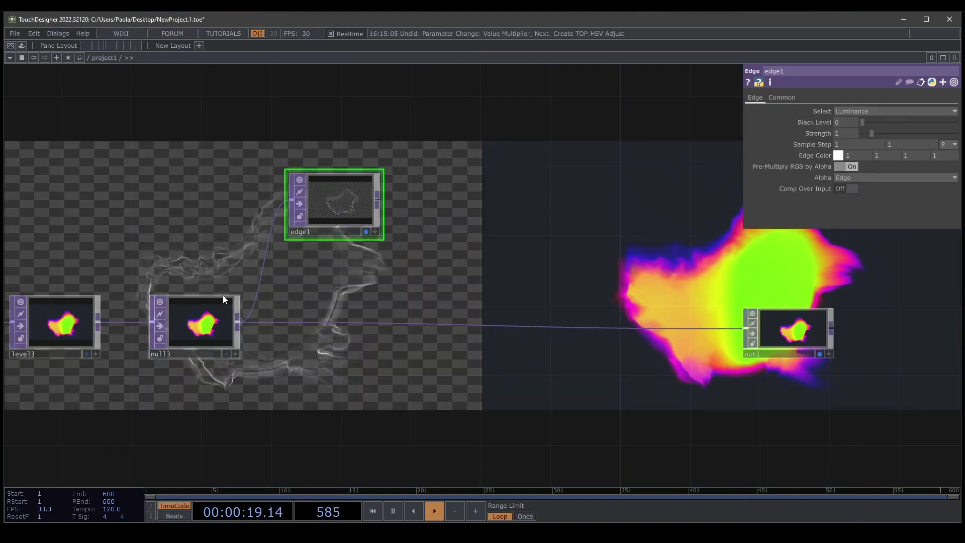
{"action": "left_click", "coordinate": [366, 231]}
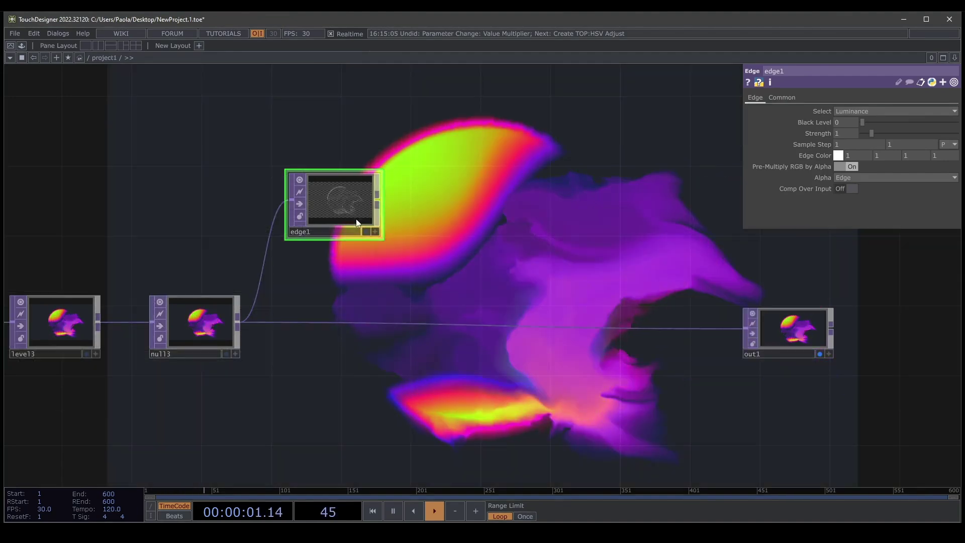
- Show edge1 in the network background and set its Strength to 25
{"action": "left_click_drag", "start_coordinate": [875, 133], "coordinate": [880, 134]}
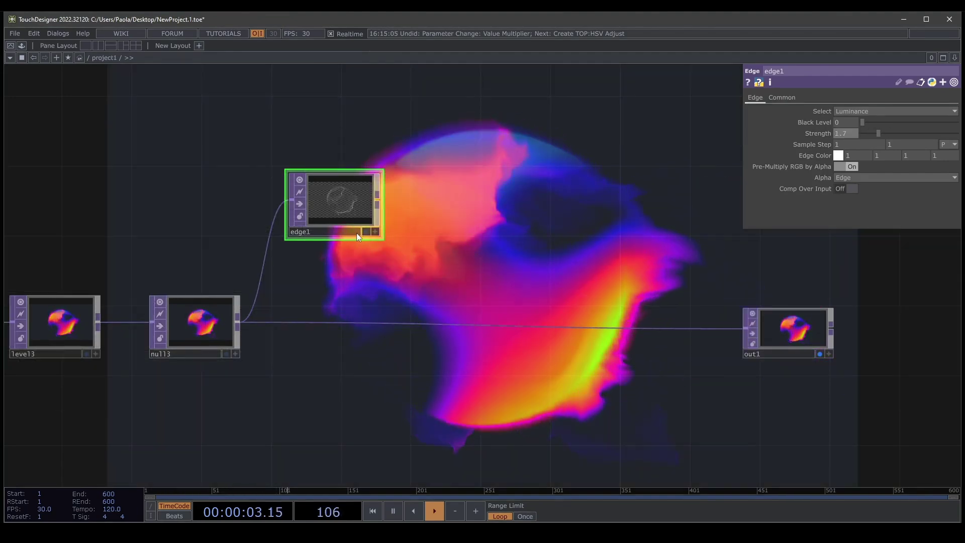
{"action": "left_click", "coordinate": [367, 231]}
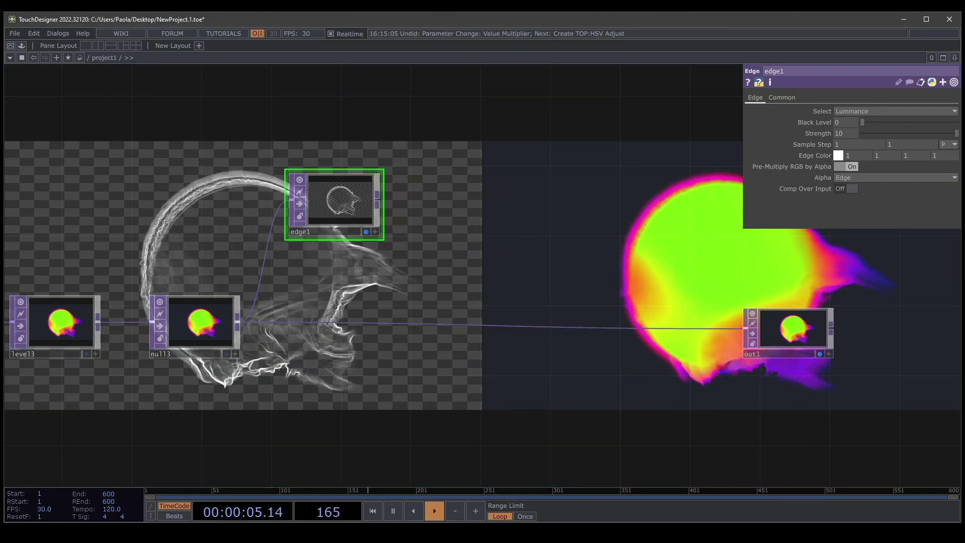
{"action": "left_click", "coordinate": [851, 134]}
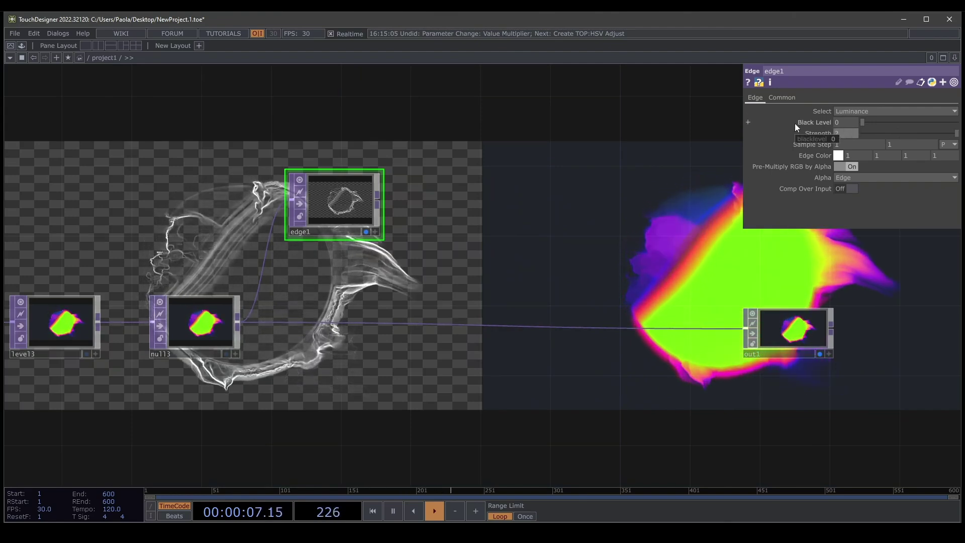
{"action": "type", "text": "15"}
{"action": "key", "text": "Return"}
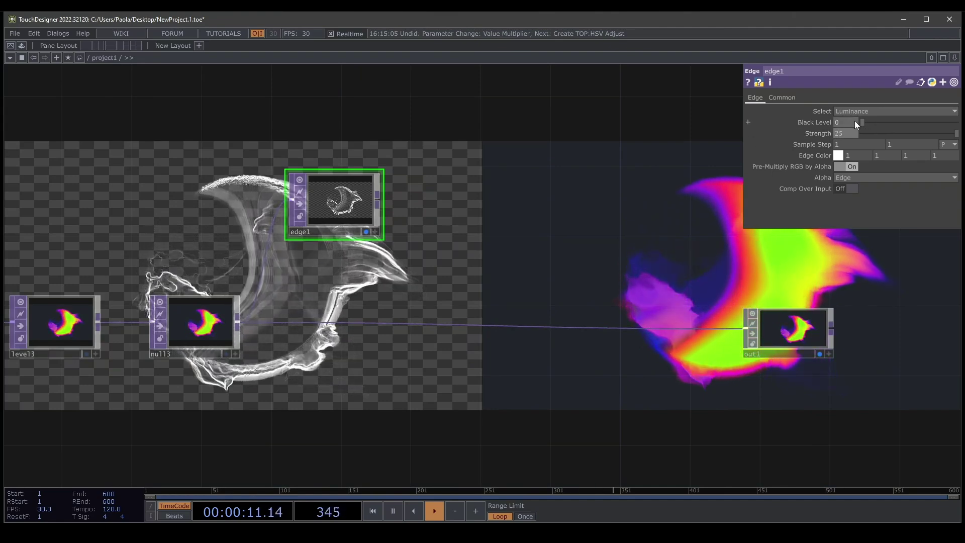
- Set edge1's Black Level to 0.03 and look at its Edge Color setting
{"action": "mouse_move", "coordinate": [825, 122]}
{"action": "middle_mouse_down"}
{"action": "mouse_move", "coordinate": [824, 112]}
{"action": "mouse_move", "coordinate": [844, 112]}
{"action": "mouse_move", "coordinate": [824, 107]}
{"action": "middle_mouse_up"}
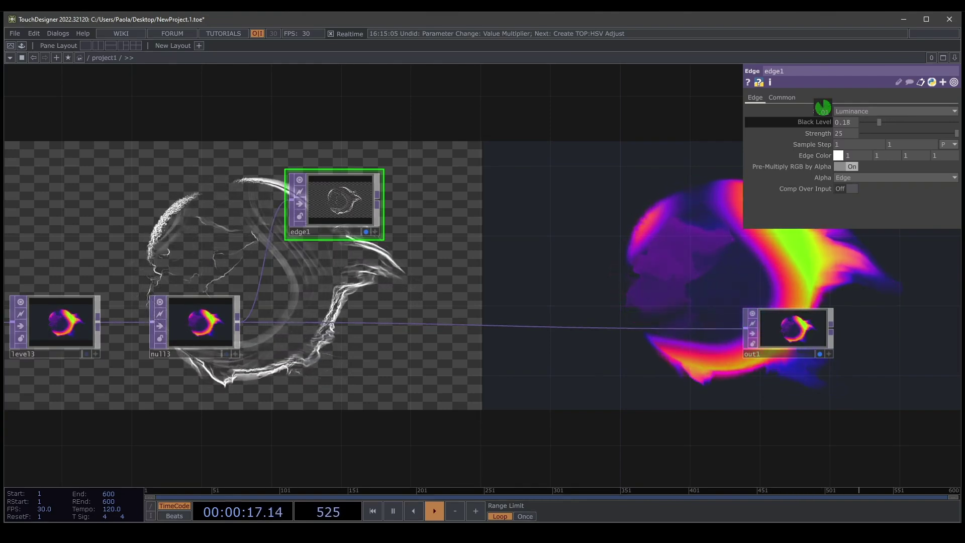
{"action": "middle_click_drag", "start_coordinate": [823, 107], "coordinate": [821, 103]}
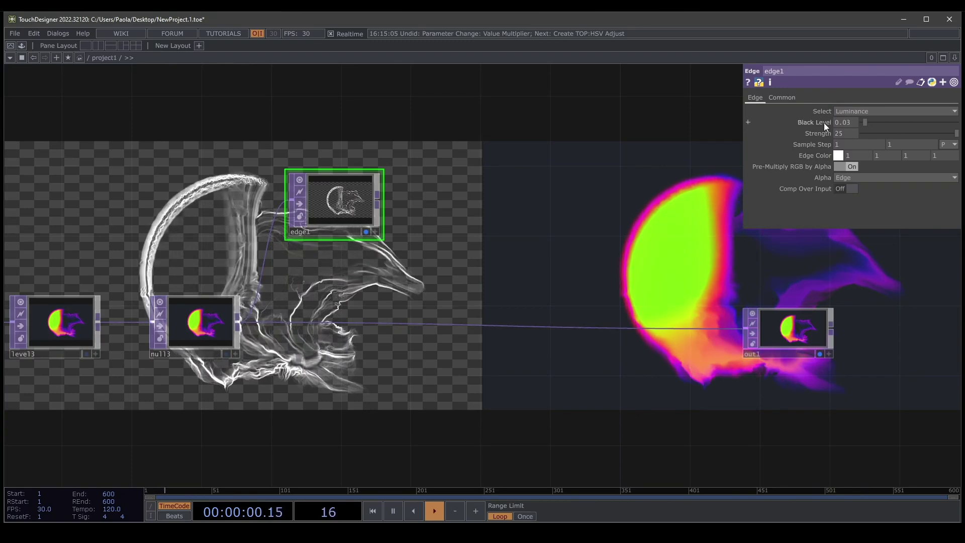
{"action": "left_click", "coordinate": [838, 155]}
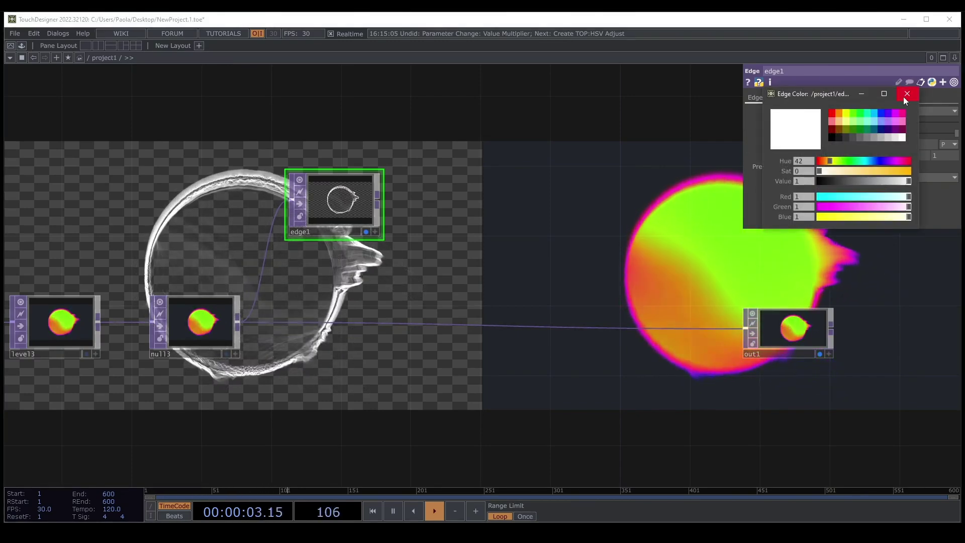
{"action": "left_click", "coordinate": [908, 93]}
- Add a Level TOP after edge1
{"action": "left_click", "coordinate": [379, 198]}
{"action": "left_click", "coordinate": [468, 198]}
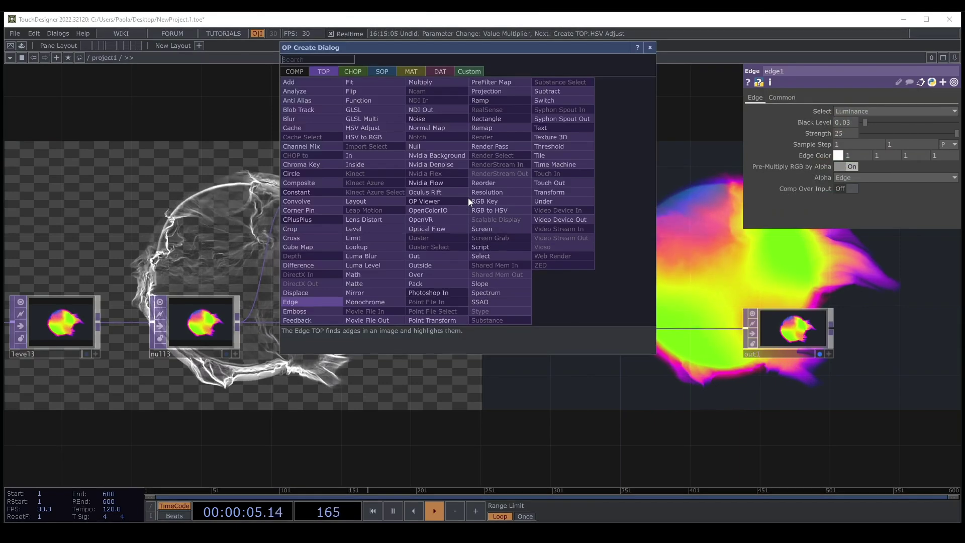
{"action": "type", "text": "leve"}
{"action": "left_click", "coordinate": [368, 230]}
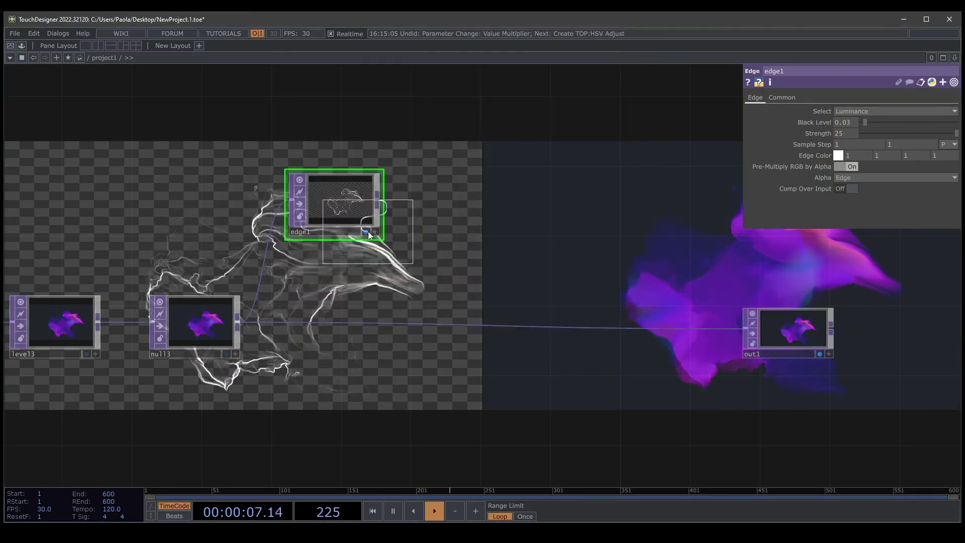
{"action": "left_click", "coordinate": [457, 204]}
- Move out1 farther away and insert a Composite TOP between null3 and out1
{"action": "left_click_drag", "start_coordinate": [663, 278], "coordinate": [509, 257]}
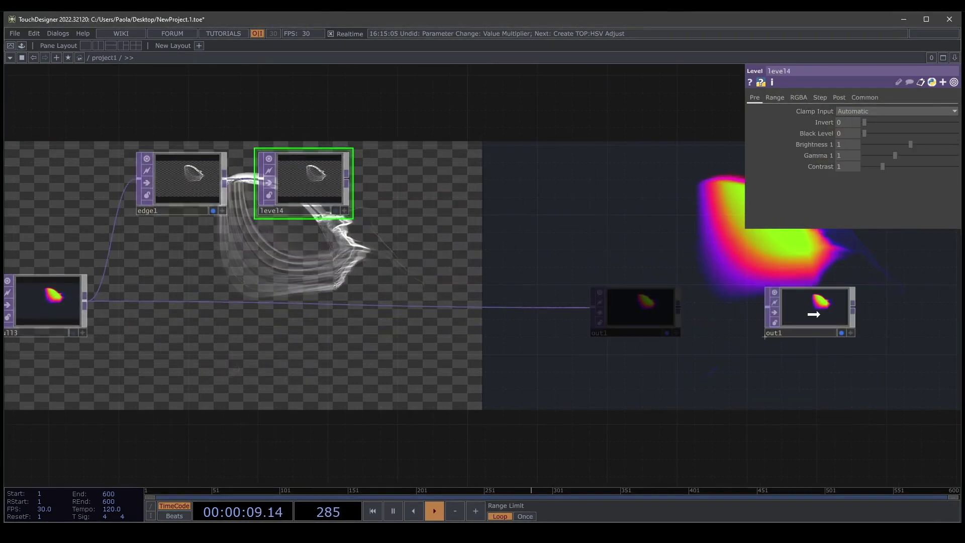
{"action": "right_click", "coordinate": [517, 304]}
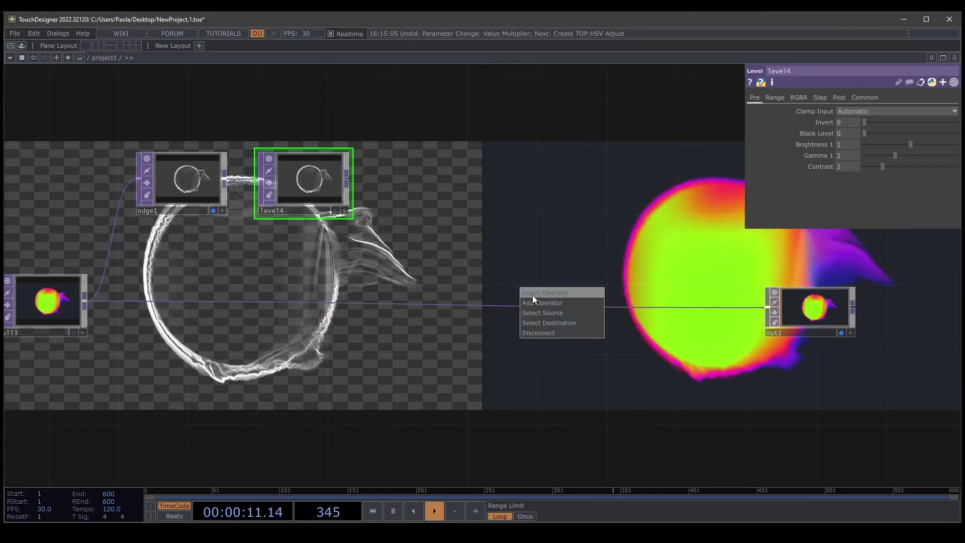
{"action": "left_click", "coordinate": [532, 294]}
{"action": "left_click", "coordinate": [364, 264]}
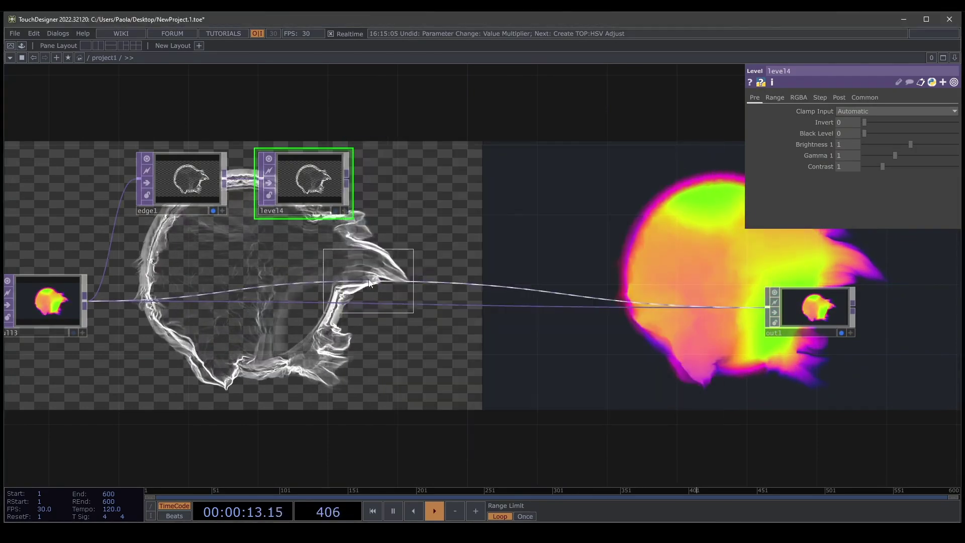
{"action": "left_click", "coordinate": [498, 311]}
- Connect level4 to comp4 as its second input and set comp4's Operation to Add
{"action": "left_click_drag", "start_coordinate": [347, 179], "coordinate": [436, 302]}
{"action": "left_click", "coordinate": [874, 156]}
{"action": "left_click", "coordinate": [844, 166]}
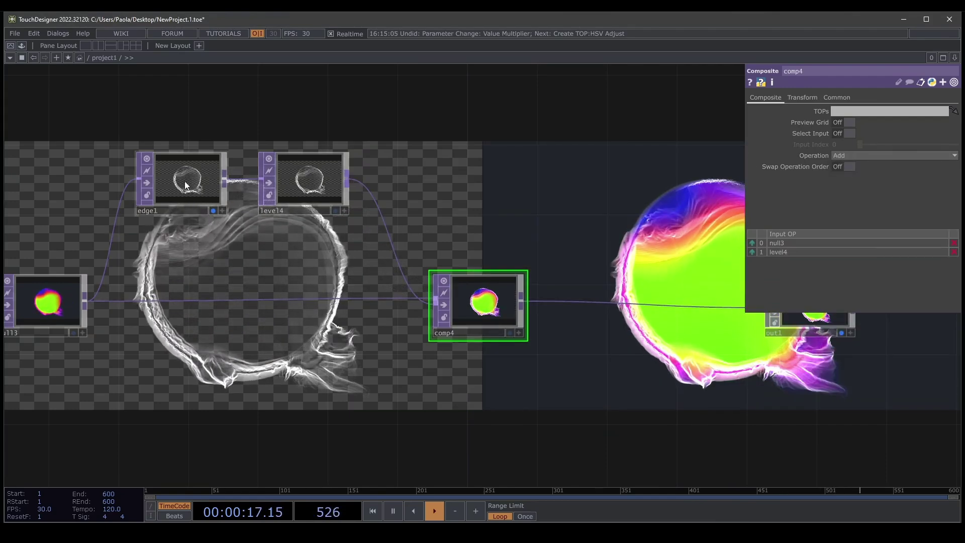
- Turn off edge1's background display and set level4's Opacity to 0.625
{"action": "left_click", "coordinate": [212, 210]}
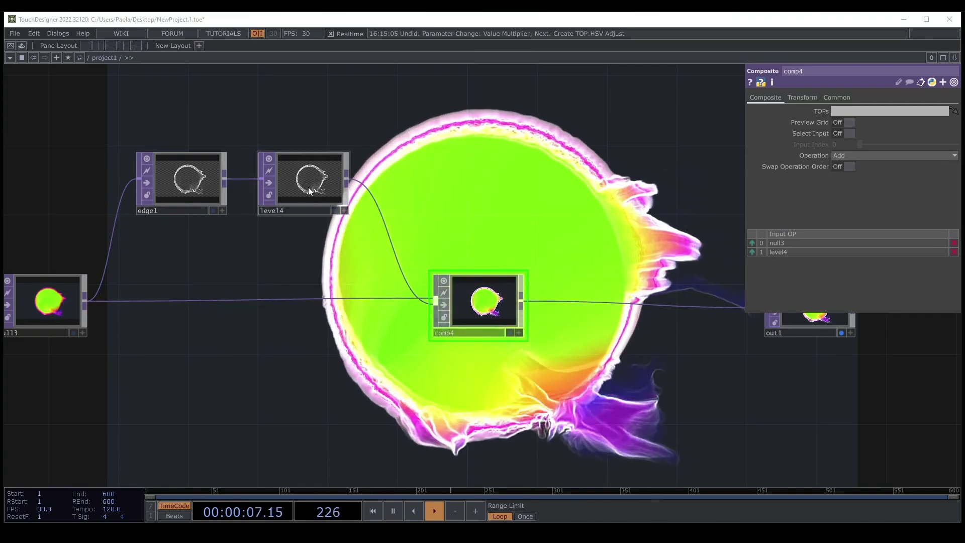
{"action": "left_click", "coordinate": [309, 190]}
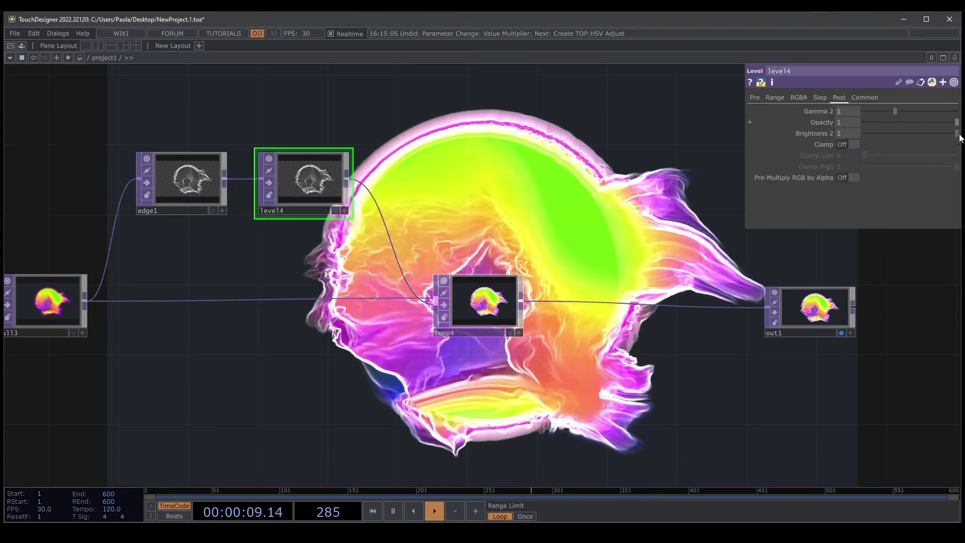
{"action": "left_click_drag", "start_coordinate": [957, 122], "coordinate": [924, 122]}
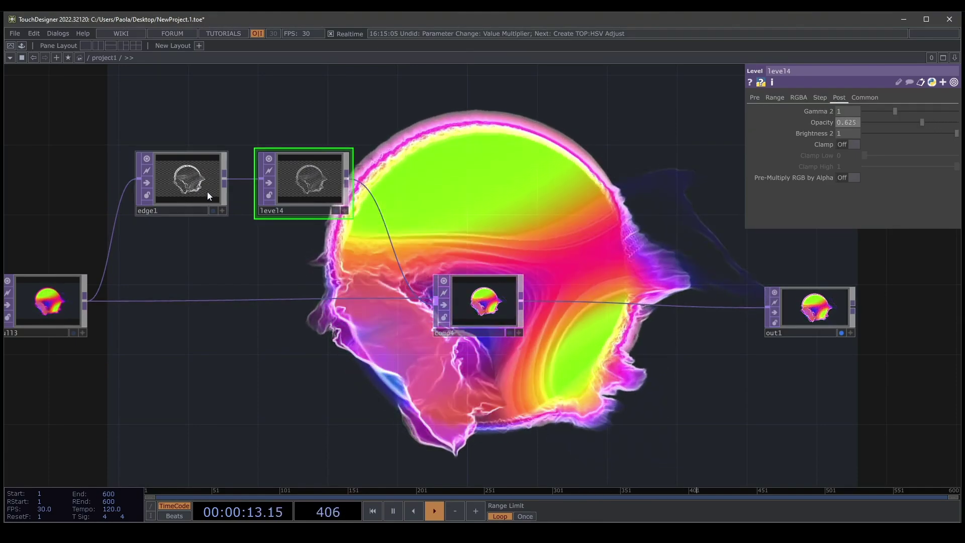
- Set edge1's Strength to 10
{"action": "left_click", "coordinate": [207, 193]}
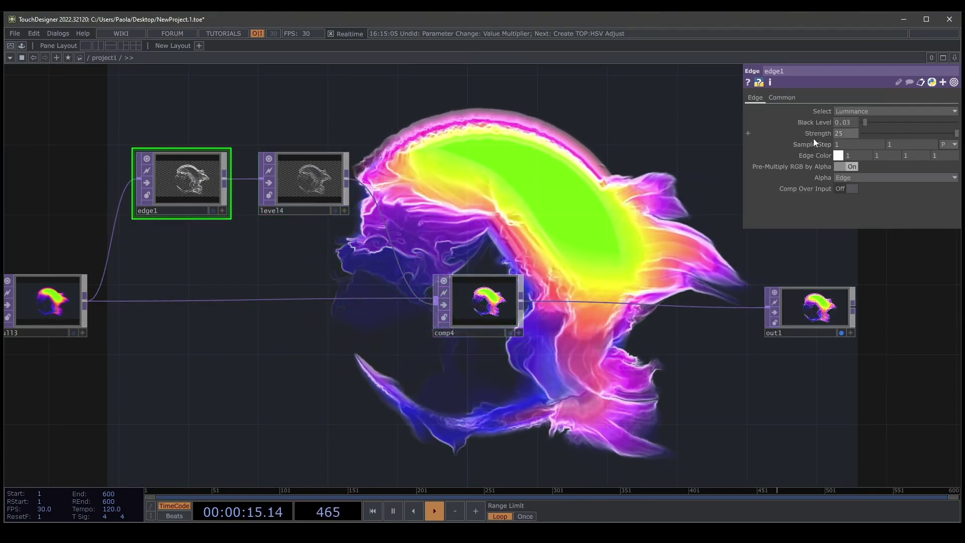
{"action": "mouse_move", "coordinate": [823, 131]}
{"action": "middle_mouse_down"}
{"action": "mouse_move", "coordinate": [809, 141]}
{"action": "mouse_move", "coordinate": [821, 135]}
{"action": "mouse_move", "coordinate": [810, 121]}
{"action": "mouse_move", "coordinate": [820, 118]}
{"action": "middle_mouse_up"}
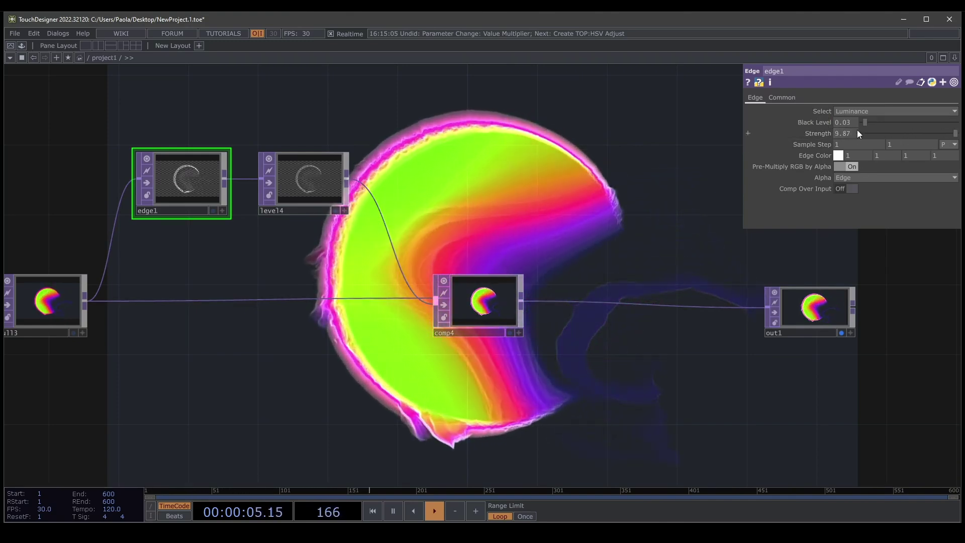
{"action": "left_click_drag", "start_coordinate": [856, 132], "coordinate": [717, 125]}
{"action": "type", "text": "10"}
{"action": "key", "text": "Return"}
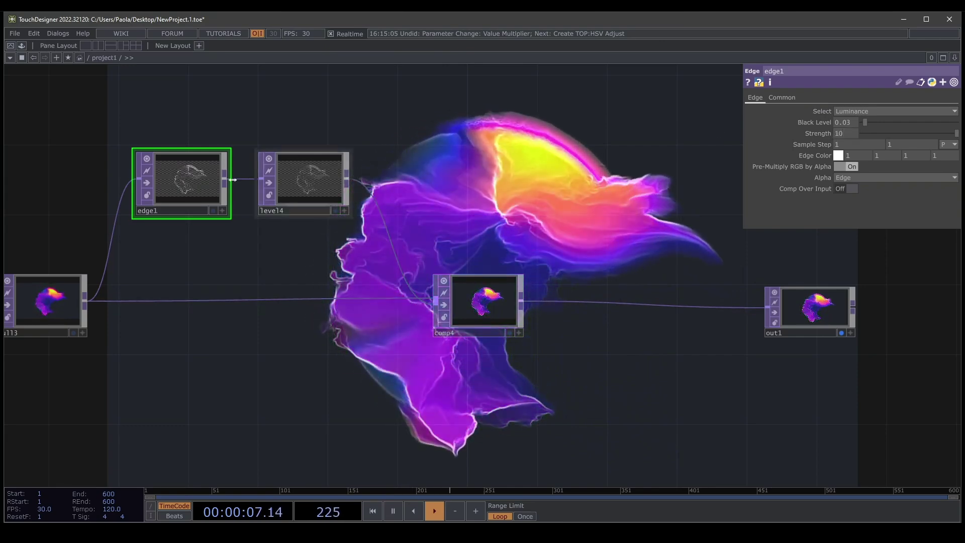
- Change edge1's Edge Color to cyan with hue 188, saturation 1 and value 1
{"action": "left_click", "coordinate": [838, 155]}
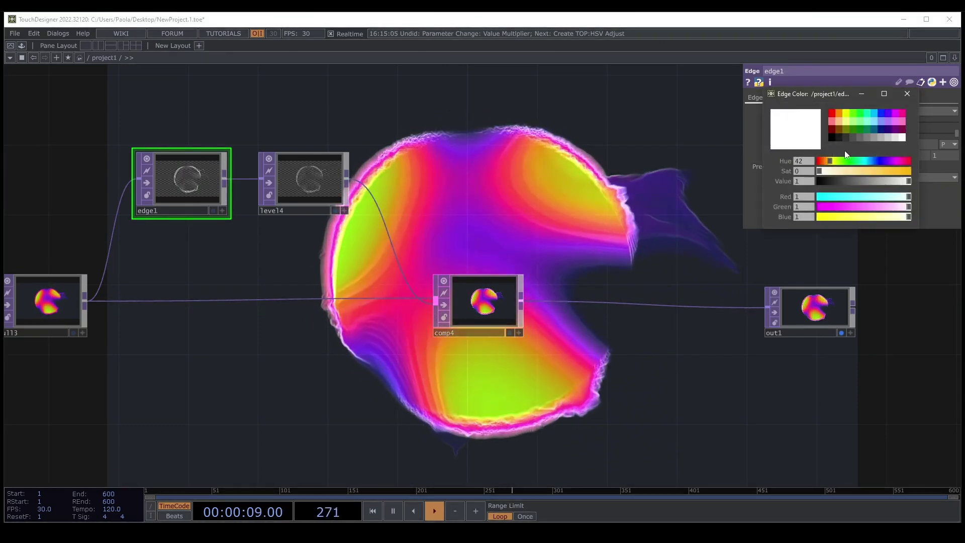
{"action": "left_click", "coordinate": [875, 121]}
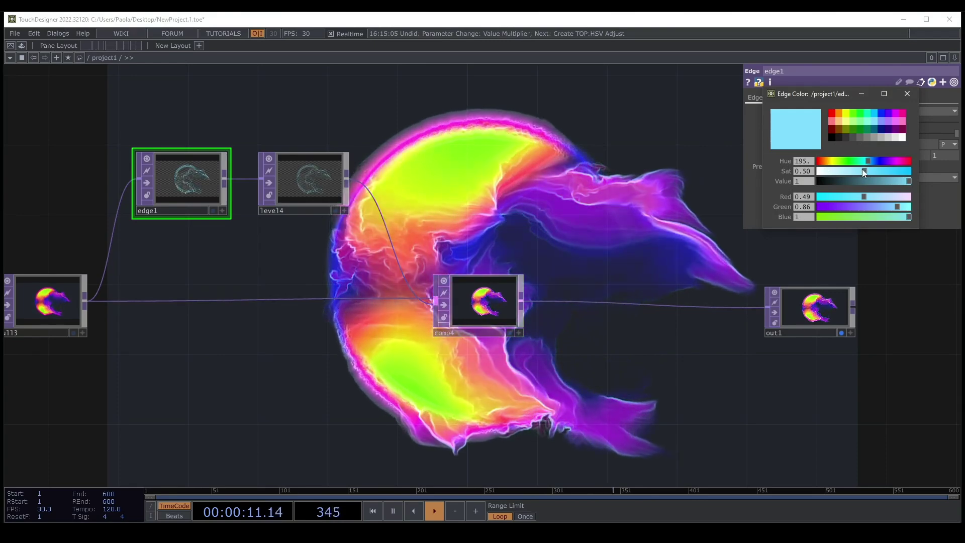
{"action": "left_click_drag", "start_coordinate": [864, 172], "coordinate": [928, 170]}
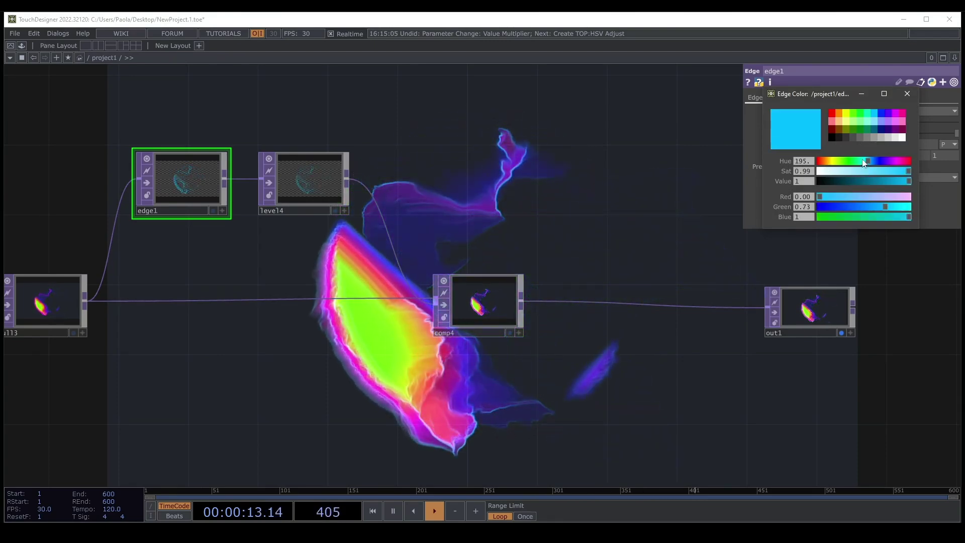
{"action": "left_click_drag", "start_coordinate": [868, 162], "coordinate": [918, 169]}
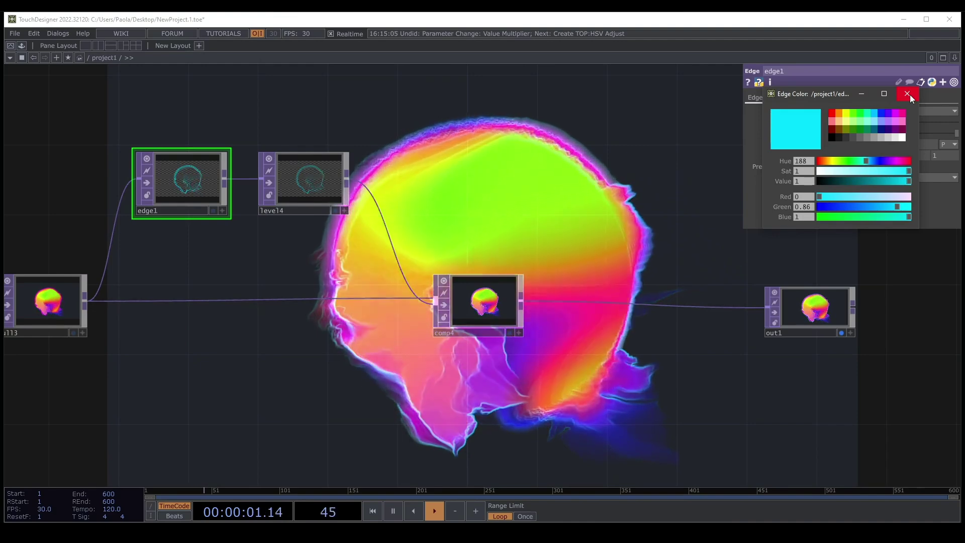
{"action": "left_click", "coordinate": [908, 94]}
- Move out1 farther away from comp4 and branch an Edge TOP off comp4's output
{"action": "scroll", "coordinate": [340, 227], "scroll_direction": "down", "scroll_amount": 5}
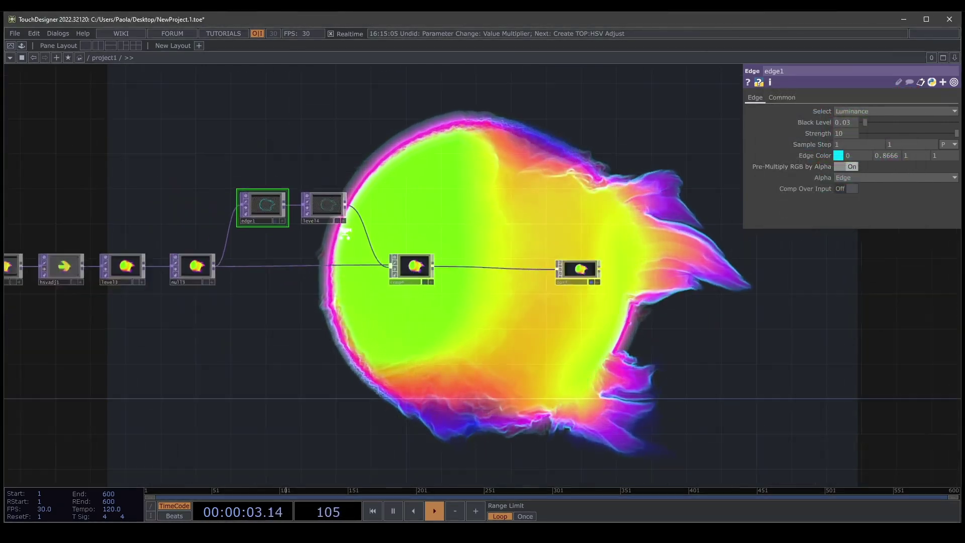
{"action": "left_click_drag", "start_coordinate": [349, 302], "coordinate": [272, 315]}
{"action": "left_click_drag", "start_coordinate": [430, 275], "coordinate": [595, 271]}
{"action": "scroll", "coordinate": [366, 257], "scroll_direction": "up", "scroll_amount": 4}
{"action": "left_click_drag", "start_coordinate": [290, 281], "coordinate": [367, 172]}
{"action": "type", "text": "ed"}
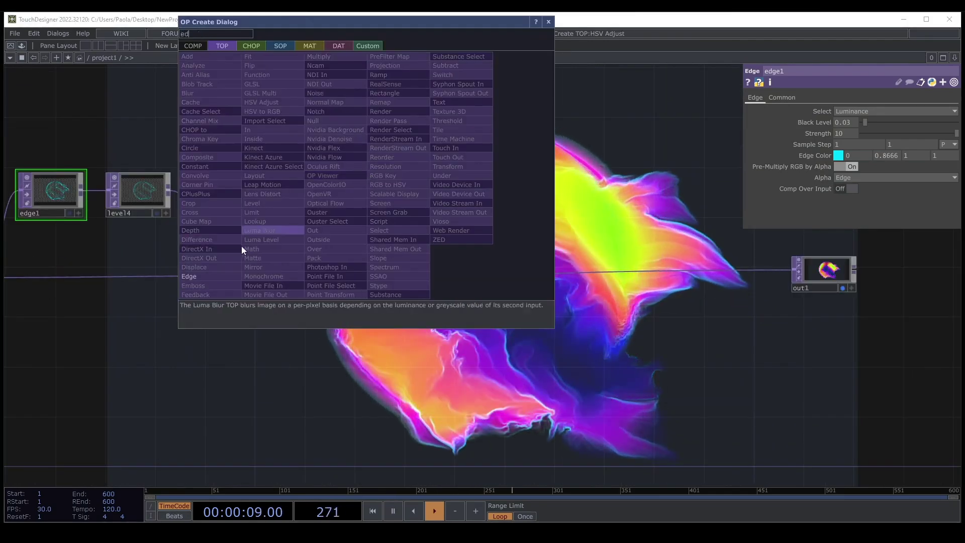
{"action": "left_click", "coordinate": [209, 272]}
{"action": "left_click", "coordinate": [390, 179]}
- Add a Level TOP after edge2
{"action": "left_click_drag", "start_coordinate": [421, 179], "coordinate": [490, 179]}
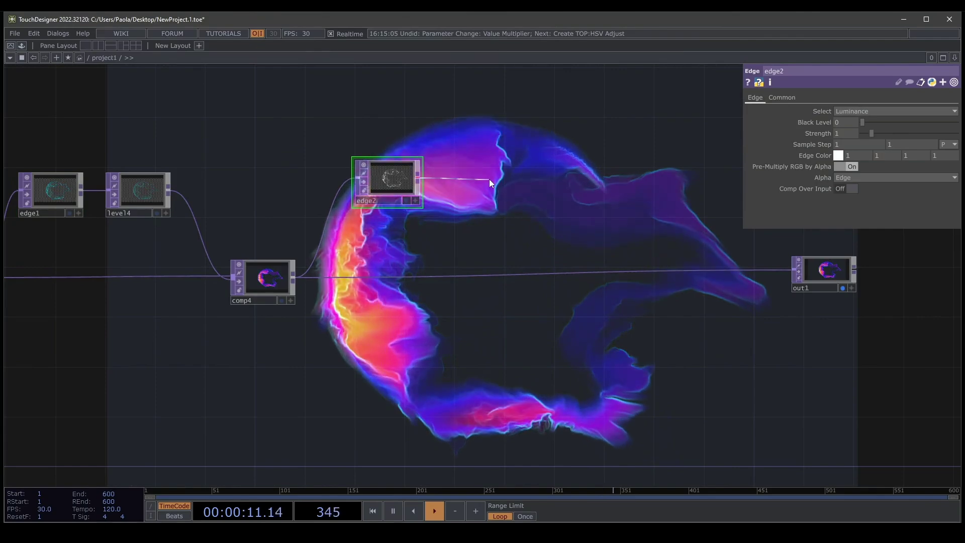
{"action": "left_click", "coordinate": [490, 179]}
{"action": "type", "text": "leve"}
{"action": "left_click", "coordinate": [375, 210]}
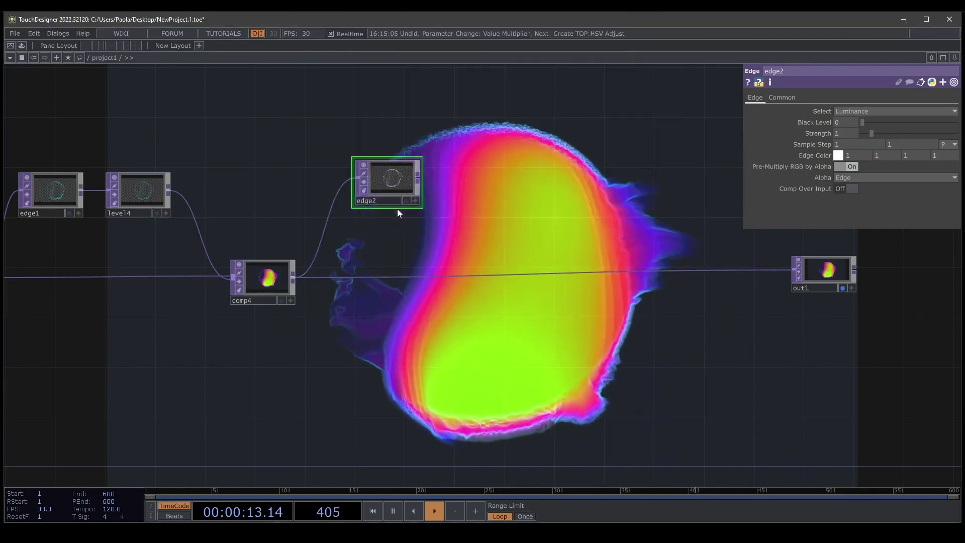
{"action": "left_click", "coordinate": [492, 180]}
- Insert a Composite TOP on the wire between comp4 and out1
{"action": "right_click", "coordinate": [590, 274]}
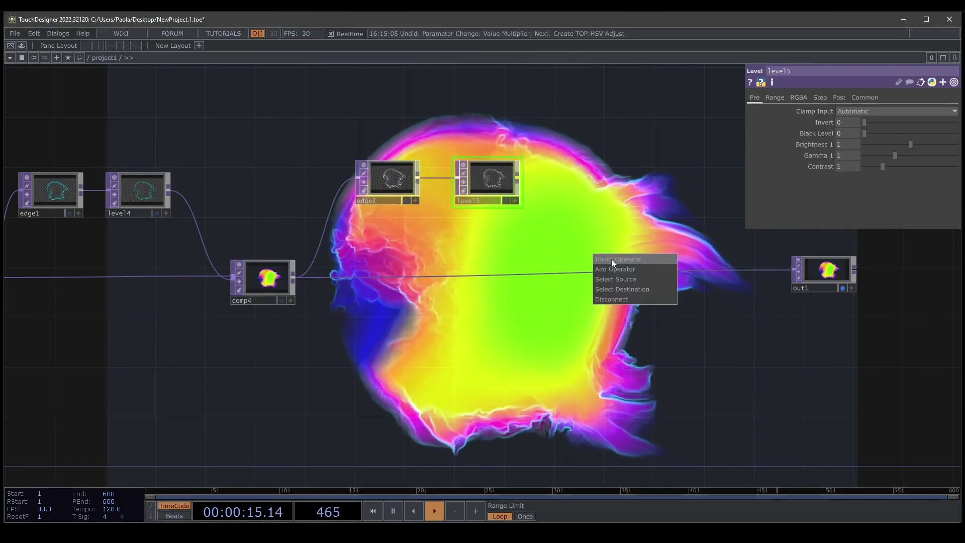
{"action": "left_click", "coordinate": [613, 261]}
{"action": "type", "text": "com"}
{"action": "left_click", "coordinate": [442, 243]}
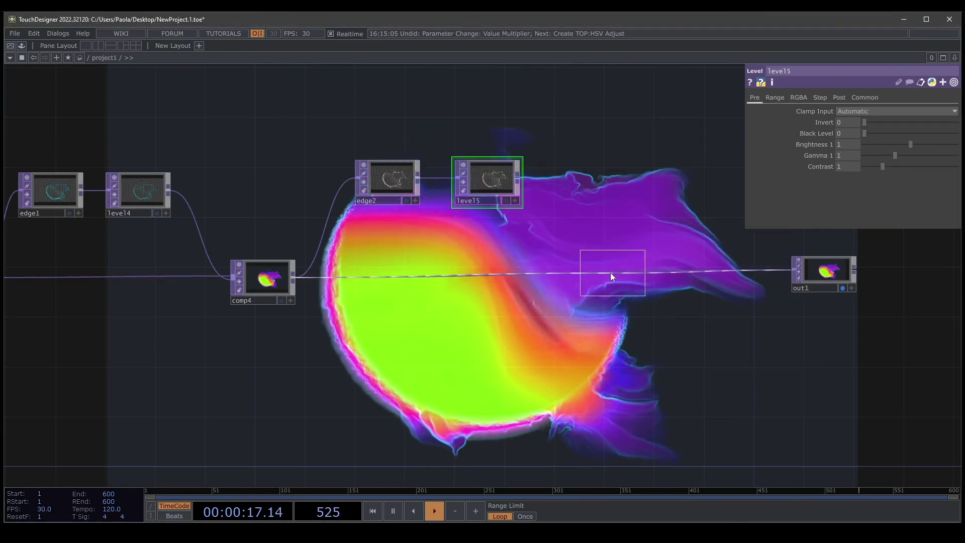
{"action": "left_click", "coordinate": [604, 278]}
- Connect level5 to comp5 as its second input and set comp5's Operation to Add
{"action": "left_click_drag", "start_coordinate": [518, 179], "coordinate": [570, 278]}
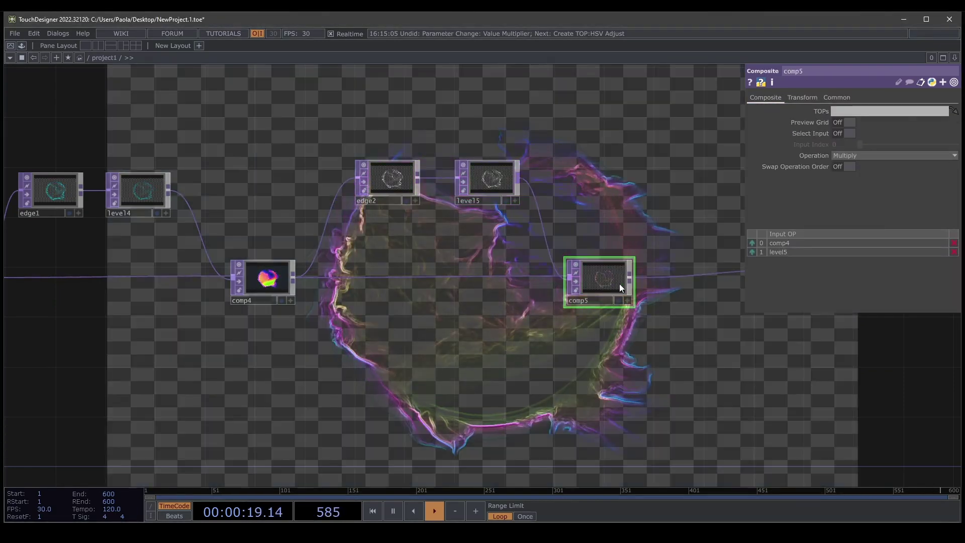
{"action": "left_click", "coordinate": [870, 157]}
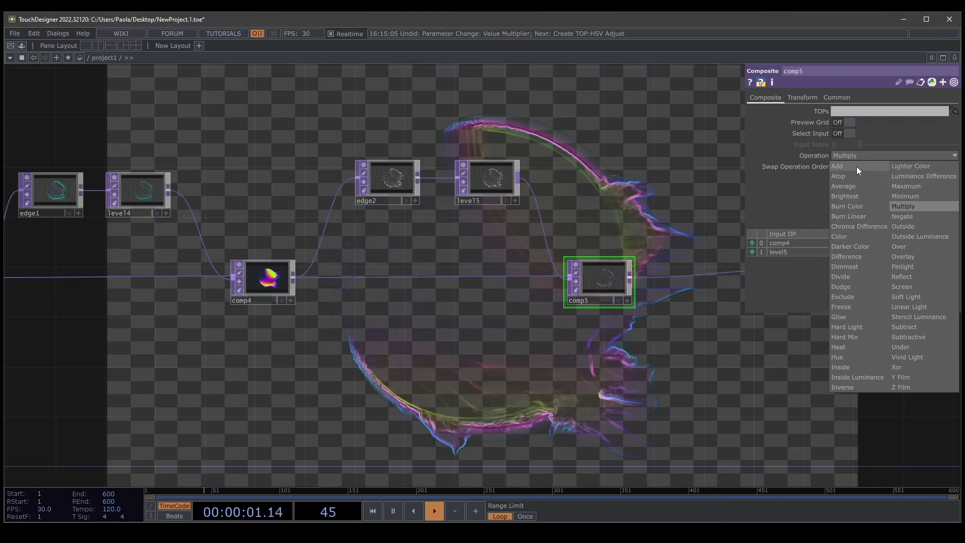
{"action": "left_click", "coordinate": [857, 167]}
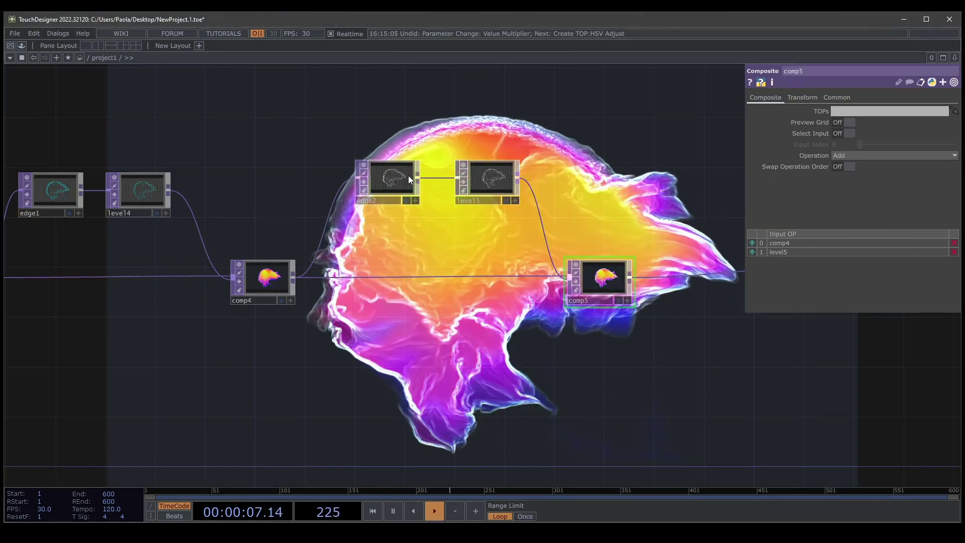
- Raise edge2's Black Level to 0.234, showing edge2 in the background only while adjusting it
{"action": "left_click", "coordinate": [408, 176]}
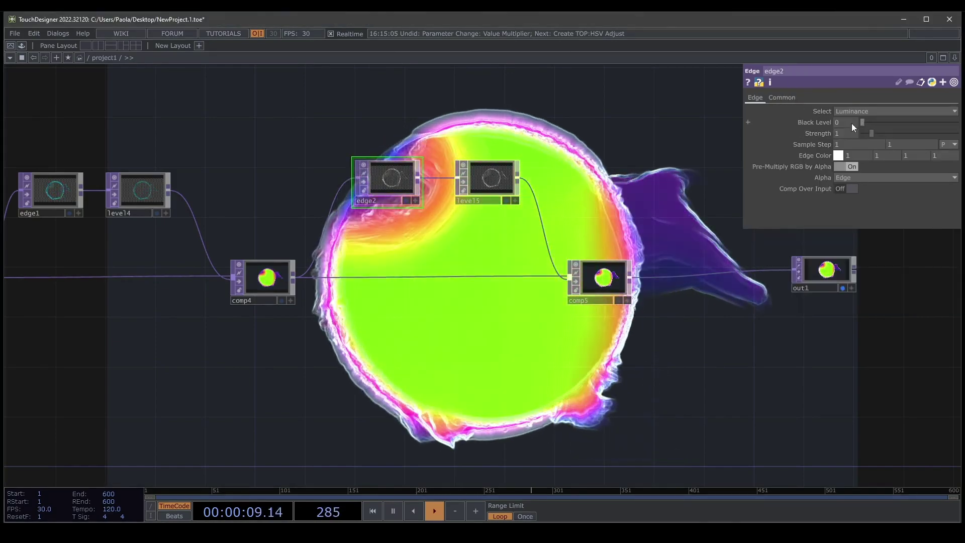
{"action": "scroll", "coordinate": [421, 220], "scroll_direction": "up", "scroll_amount": 6}
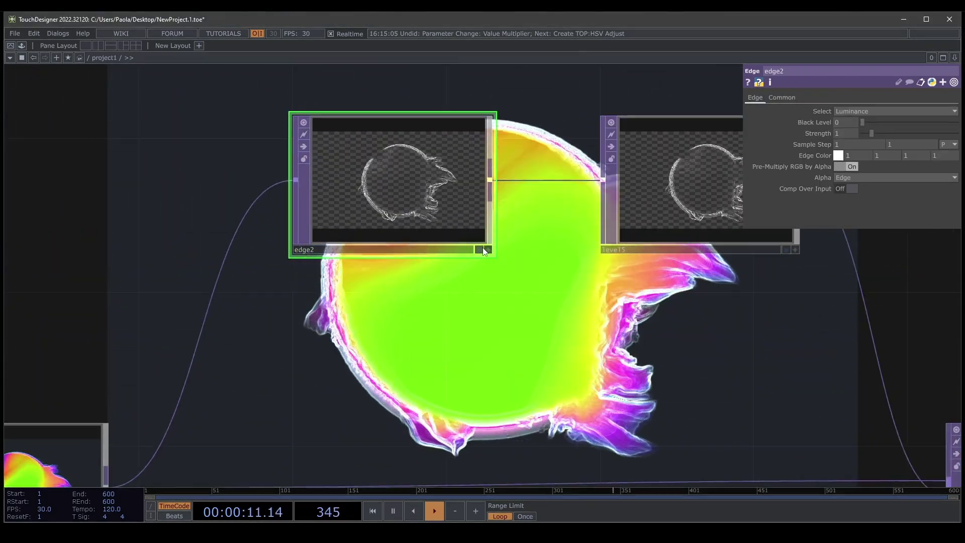
{"action": "left_click", "coordinate": [477, 249]}
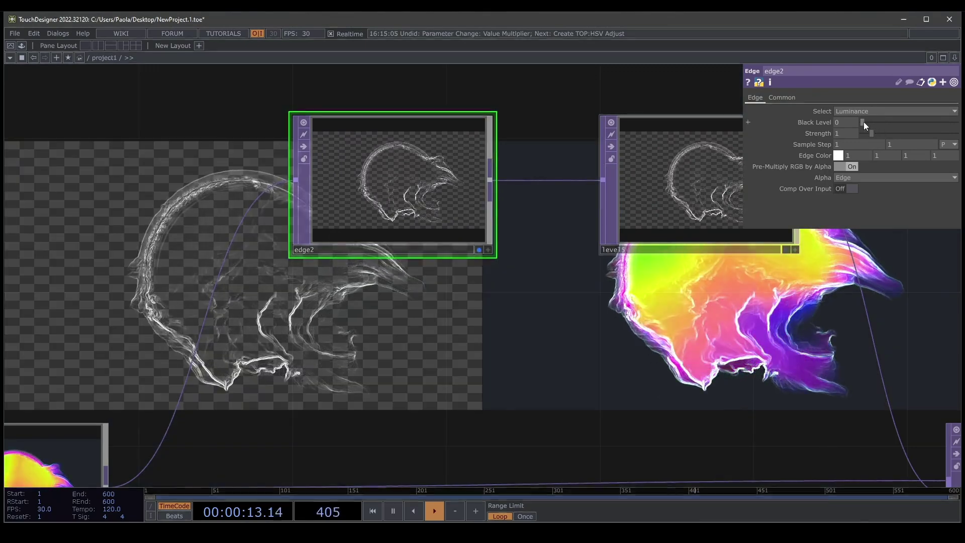
{"action": "left_click_drag", "start_coordinate": [863, 122], "coordinate": [885, 119]}
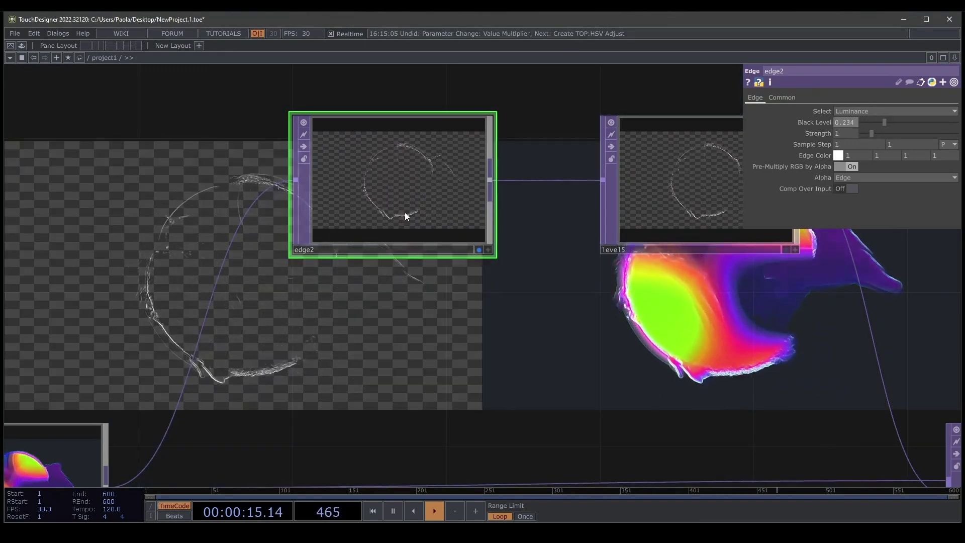
{"action": "left_click", "coordinate": [479, 248]}
{"action": "scroll", "coordinate": [487, 303], "scroll_direction": "down", "scroll_amount": 5}
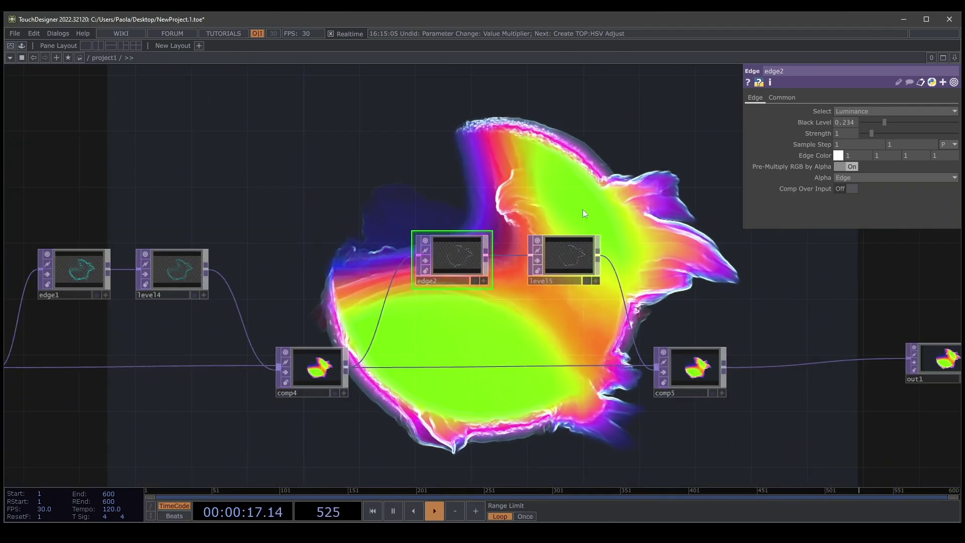
- Change edge2's Edge Color to a saturated blue with red 0.0109, green 0.2747 and blue 1
{"action": "left_click", "coordinate": [838, 155]}
{"action": "left_click", "coordinate": [879, 113]}
{"action": "left_click", "coordinate": [874, 161]}
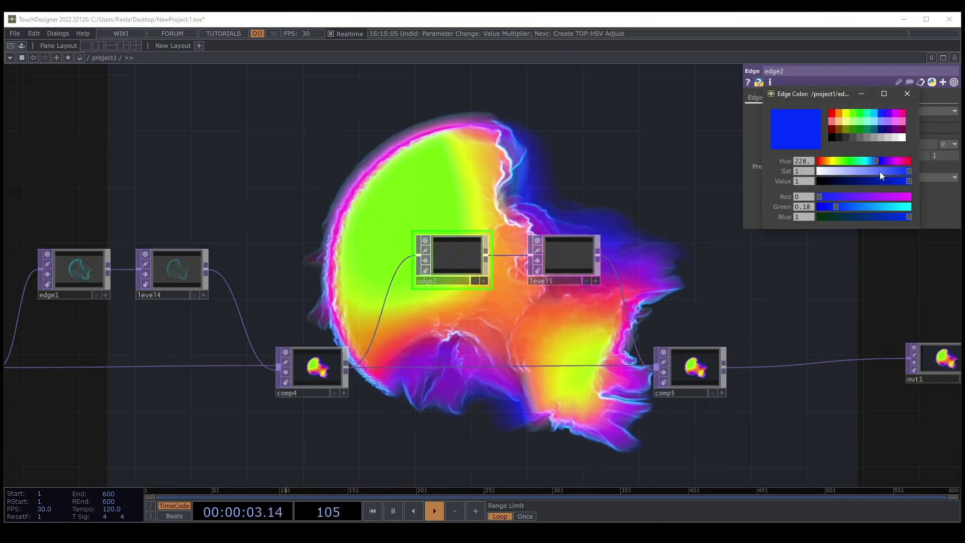
{"action": "left_click", "coordinate": [902, 137]}
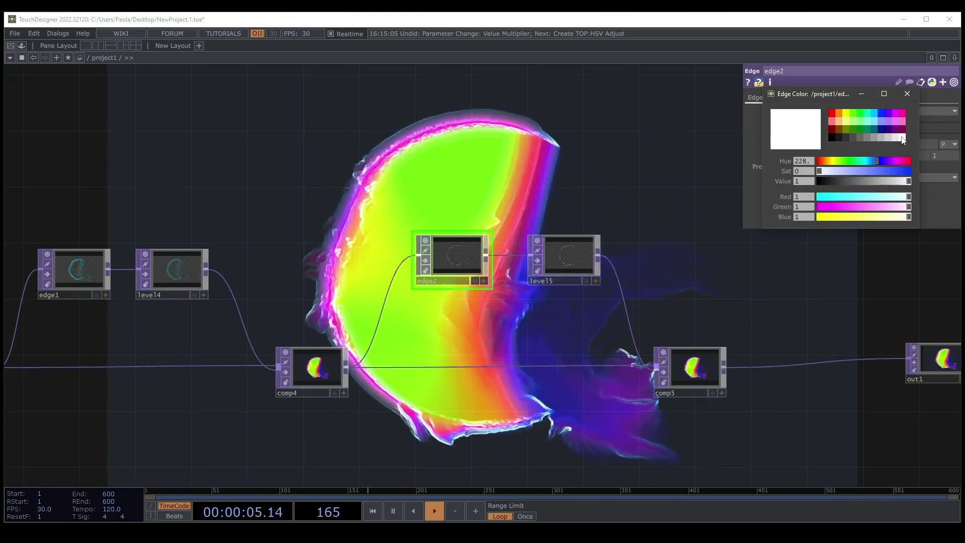
{"action": "left_click", "coordinate": [875, 161]}
{"action": "mouse_move", "coordinate": [874, 162]}
{"action": "left_mouse_down"}
{"action": "mouse_move", "coordinate": [848, 161]}
{"action": "mouse_move", "coordinate": [892, 159]}
{"action": "mouse_move", "coordinate": [785, 159]}
{"action": "mouse_move", "coordinate": [876, 161]}
{"action": "left_mouse_up"}
{"action": "left_click", "coordinate": [907, 94]}
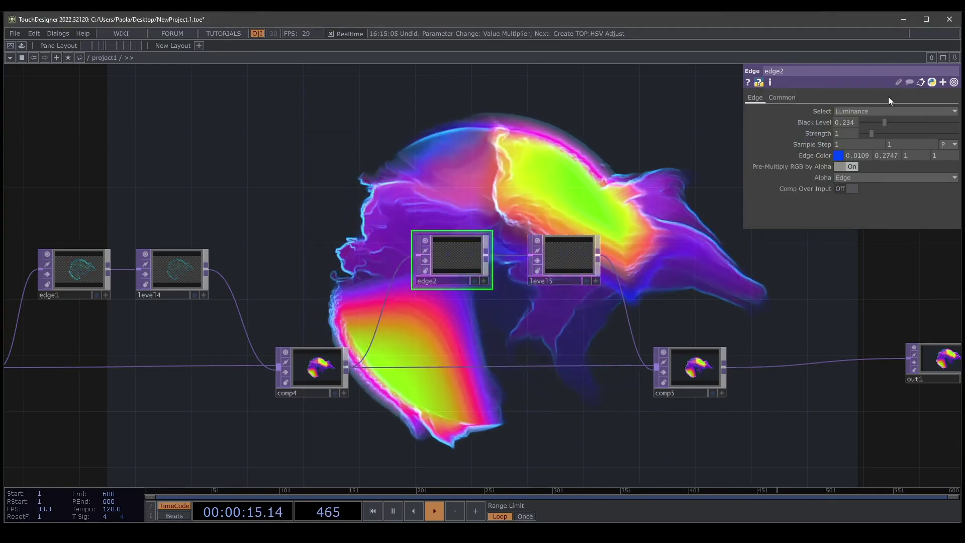
- Move out1 farther away from comp5 to make room for more operators
{"action": "scroll", "coordinate": [514, 203], "scroll_direction": "down", "scroll_amount": 5}
{"action": "left_click_drag", "start_coordinate": [372, 151], "coordinate": [625, 148]}
{"action": "left_click_drag", "start_coordinate": [735, 337], "coordinate": [279, 337]}
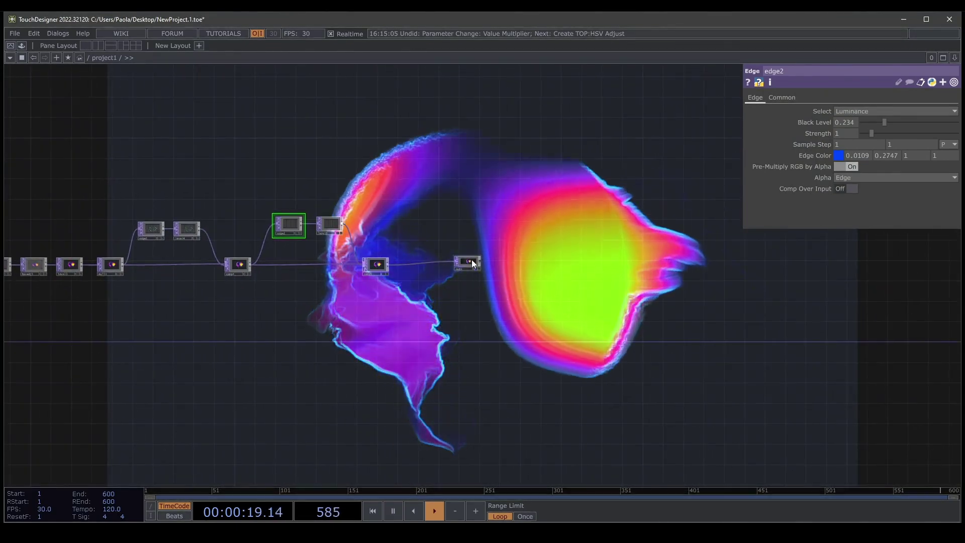
{"action": "left_click_drag", "start_coordinate": [471, 260], "coordinate": [649, 271]}
- Branch a Noise TOP off comp5's output and place it below the main chain
{"action": "scroll", "coordinate": [394, 260], "scroll_direction": "up", "scroll_amount": 2}
{"action": "left_click_drag", "start_coordinate": [478, 308], "coordinate": [398, 328]}
{"action": "scroll", "coordinate": [442, 324], "scroll_direction": "up", "scroll_amount": 2}
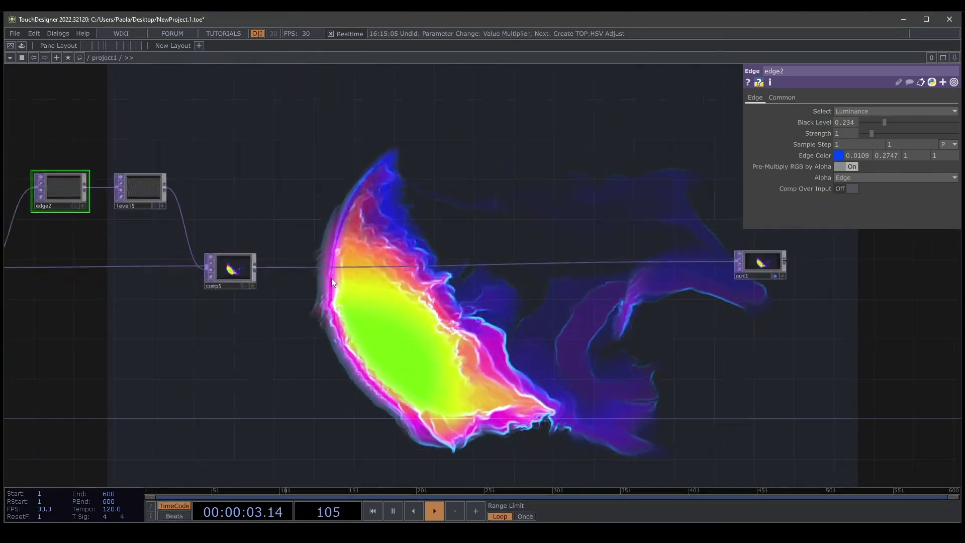
{"action": "scroll", "coordinate": [330, 278], "scroll_direction": "up", "scroll_amount": 4}
{"action": "left_click", "coordinate": [177, 262]}
{"action": "left_click", "coordinate": [381, 378]}
{"action": "type", "text": "noi"}
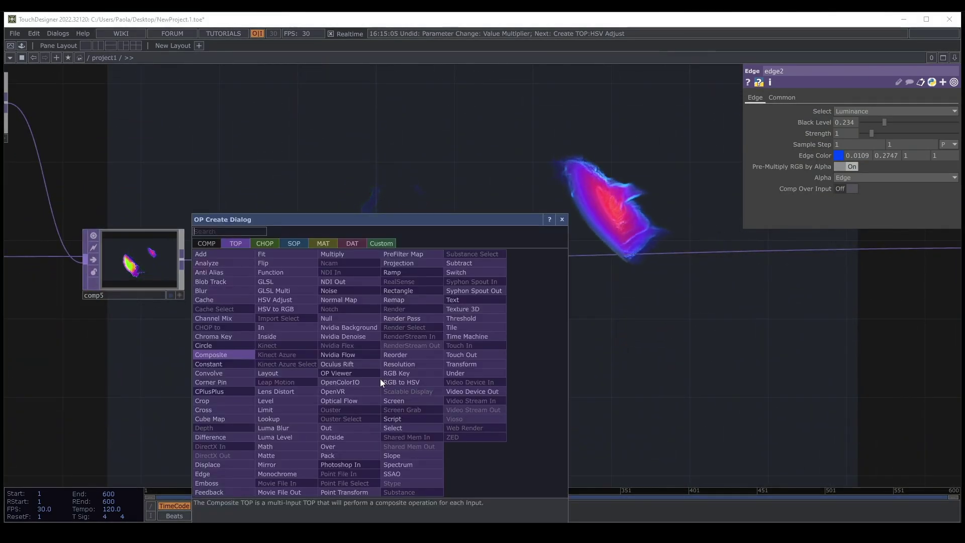
{"action": "left_click", "coordinate": [347, 291]}
{"action": "left_click", "coordinate": [302, 330]}
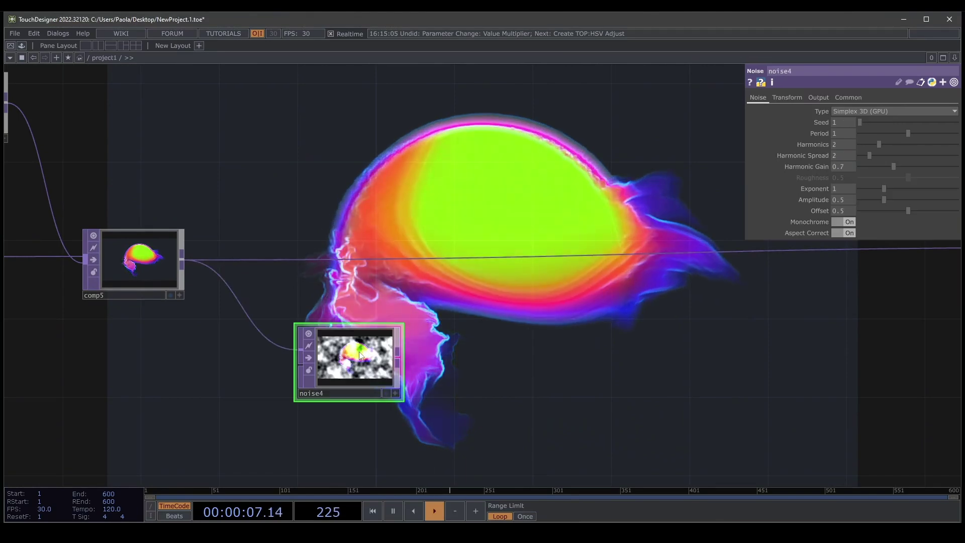
- Set noise4's RGB output to Noise and its Period to 0
{"action": "left_click", "coordinate": [818, 97]}
{"action": "left_click", "coordinate": [847, 111]}
{"action": "left_click", "coordinate": [851, 122]}
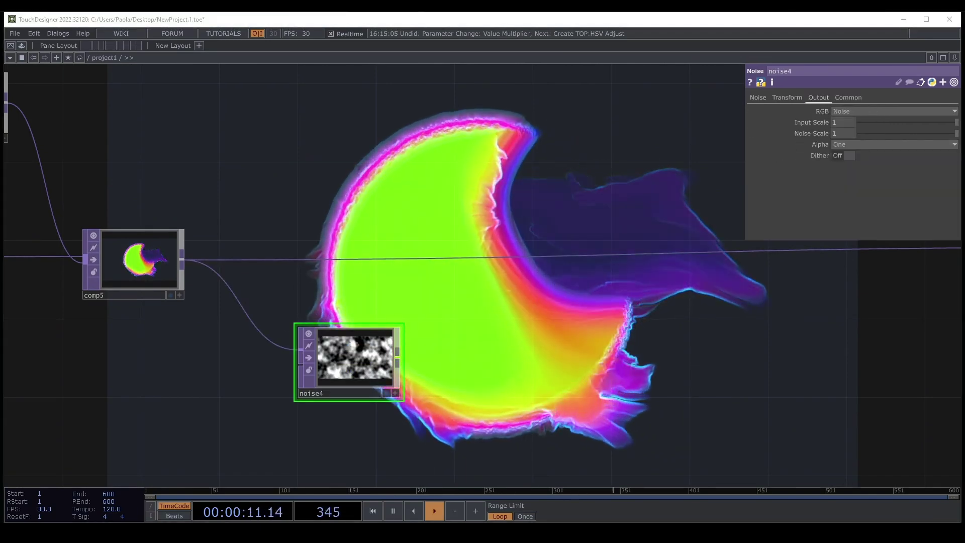
{"action": "left_click", "coordinate": [758, 97]}
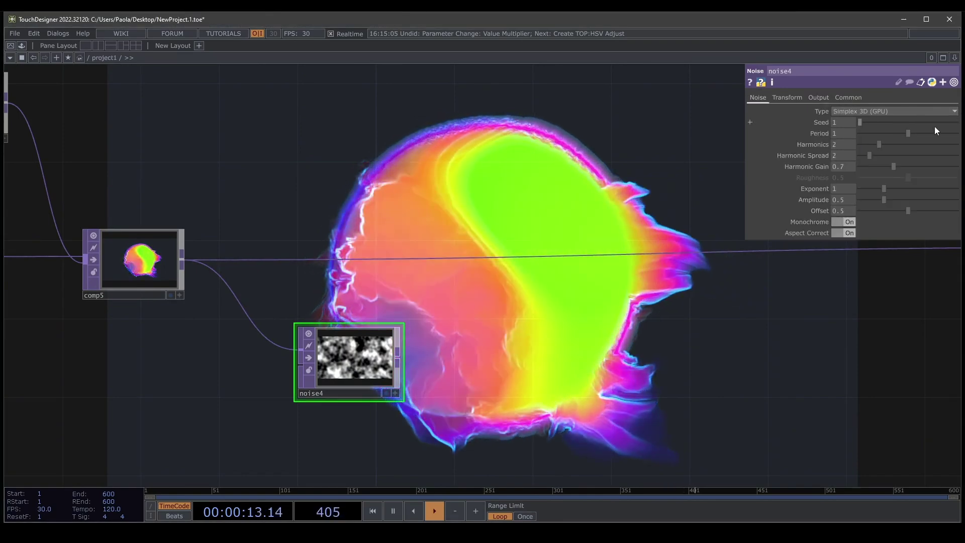
{"action": "left_click_drag", "start_coordinate": [943, 130], "coordinate": [840, 137]}
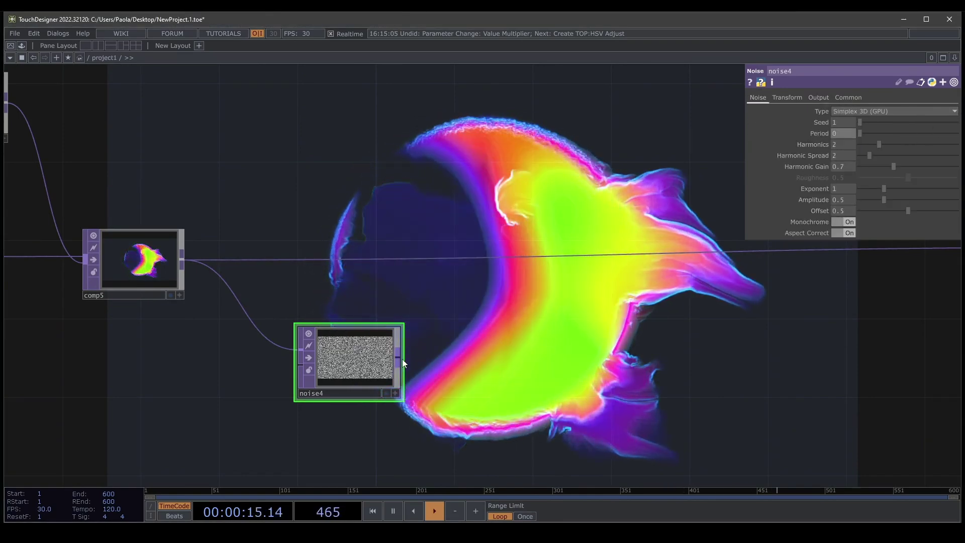
- Add a Level TOP after noise4
{"action": "left_click", "coordinate": [398, 359]}
{"action": "left_click", "coordinate": [483, 360]}
{"action": "type", "text": "leve"}
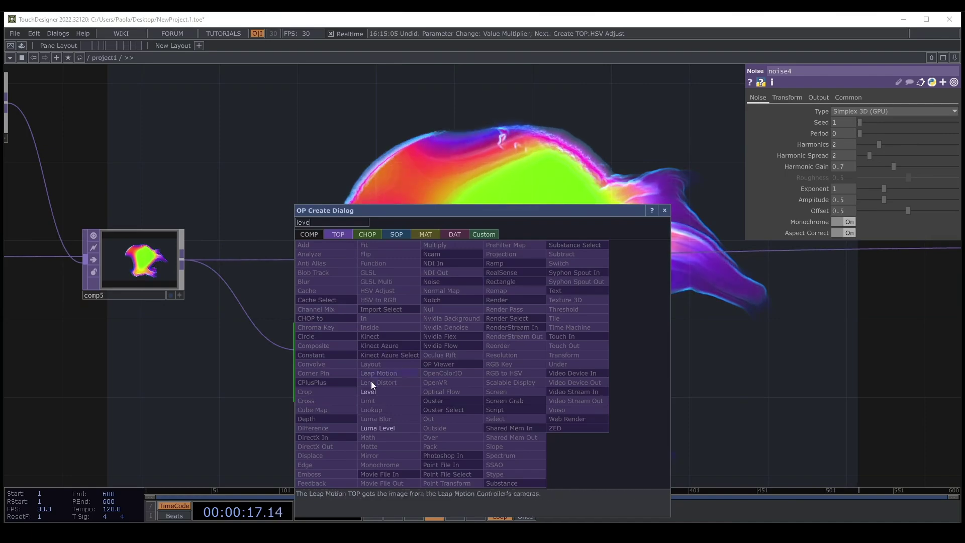
{"action": "left_click", "coordinate": [372, 391]}
{"action": "left_click", "coordinate": [478, 352]}
- Insert a Composite TOP on the wire between comp5 and out1
{"action": "left_click_drag", "start_coordinate": [599, 269], "coordinate": [508, 287]}
{"action": "right_click", "coordinate": [505, 267]}
{"action": "left_click", "coordinate": [532, 264]}
{"action": "type", "text": "com"}
{"action": "left_click", "coordinate": [397, 250]}
{"action": "left_click", "coordinate": [535, 274]}
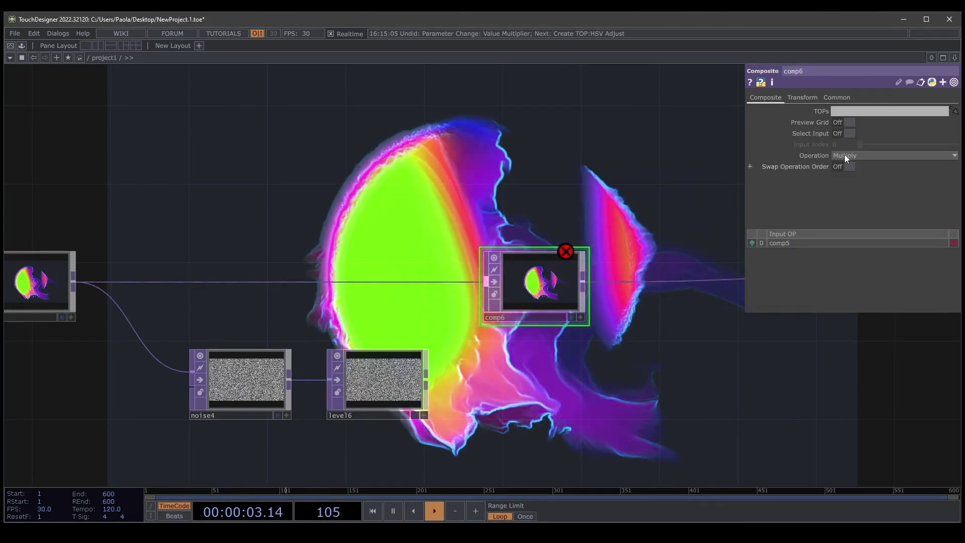
- Connect level6 to comp6 as its second input and set comp6's Operation to Overlay
{"action": "left_click_drag", "start_coordinate": [427, 378], "coordinate": [486, 281]}
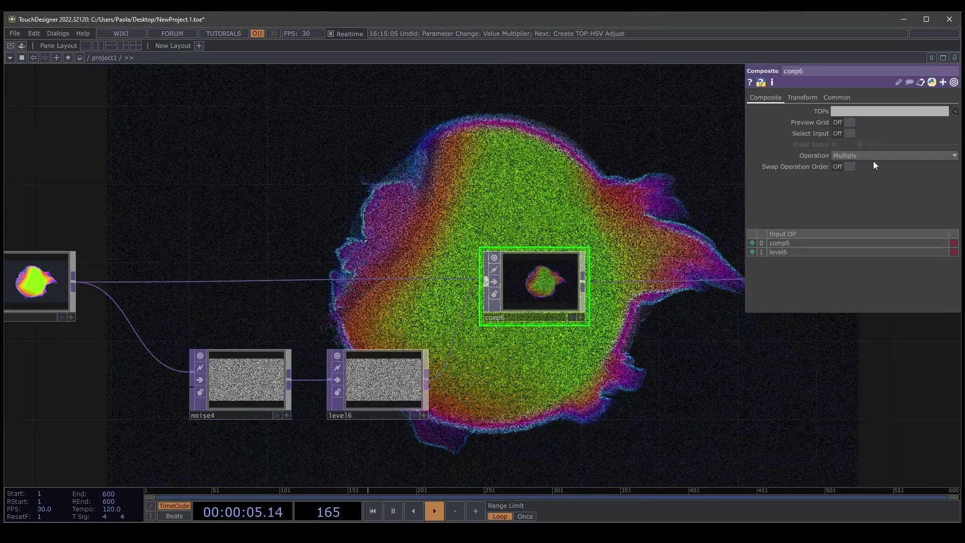
{"action": "left_click", "coordinate": [891, 153]}
{"action": "left_click", "coordinate": [903, 253]}
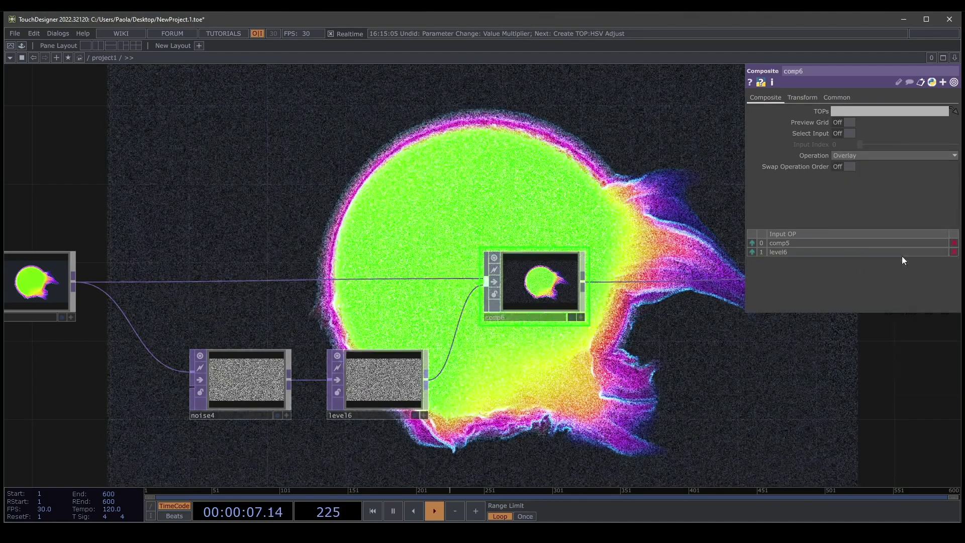
- Lower level6's Opacity to 0.065 and move the out1 node closer to comp6
{"action": "left_click", "coordinate": [388, 380]}
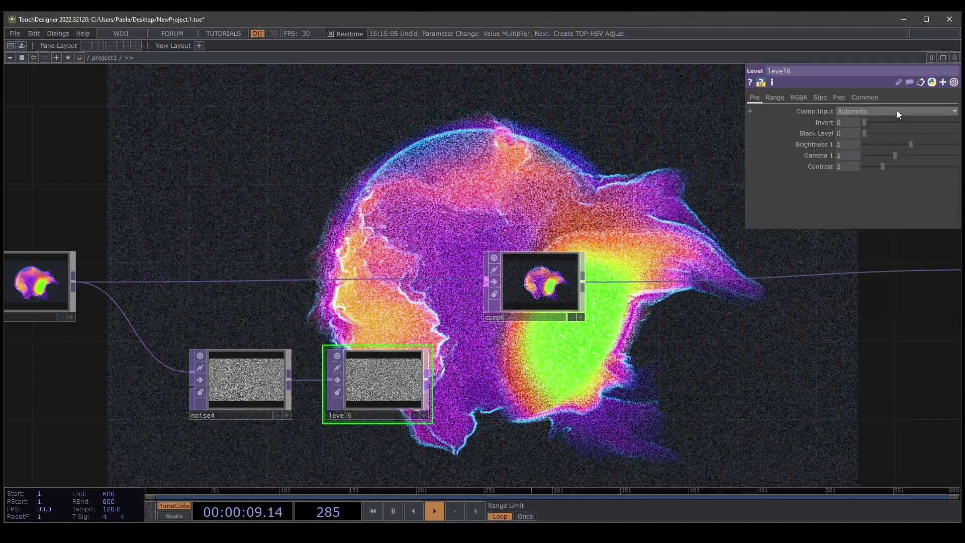
{"action": "left_click", "coordinate": [837, 99]}
{"action": "left_click_drag", "start_coordinate": [956, 123], "coordinate": [871, 138]}
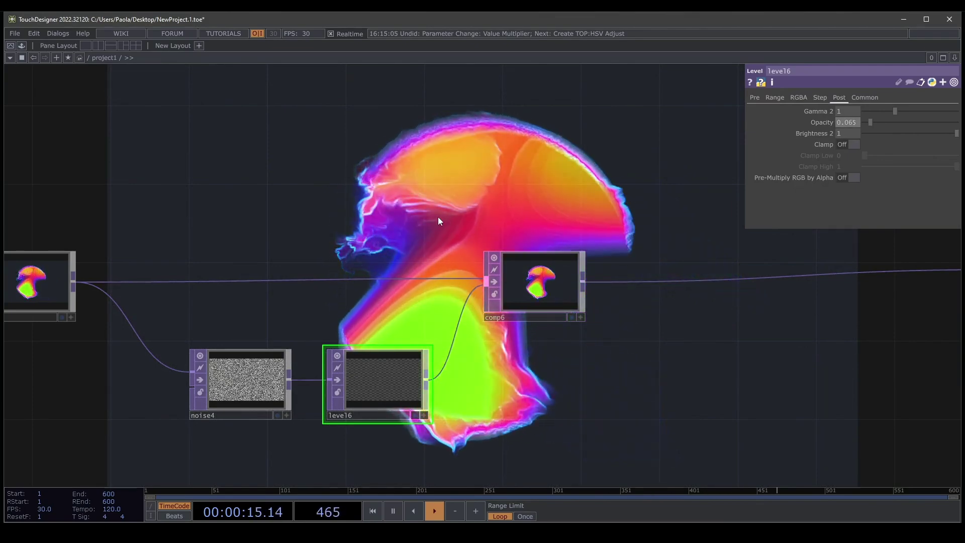
{"action": "scroll", "coordinate": [518, 233], "scroll_direction": "down", "scroll_amount": 5}
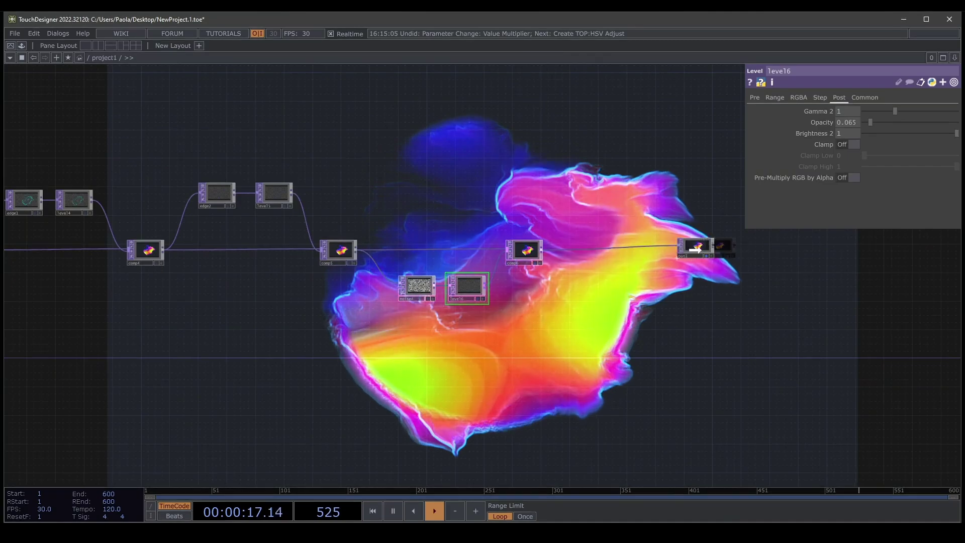
{"action": "left_click_drag", "start_coordinate": [677, 252], "coordinate": [597, 251]}
- Adjust the saturation of circle1's Fill Color to 0.85, keeping the purple hue, and close the colour picker
{"action": "left_click_drag", "start_coordinate": [500, 241], "coordinate": [795, 308]}
{"action": "left_click_drag", "start_coordinate": [314, 391], "coordinate": [427, 374]}
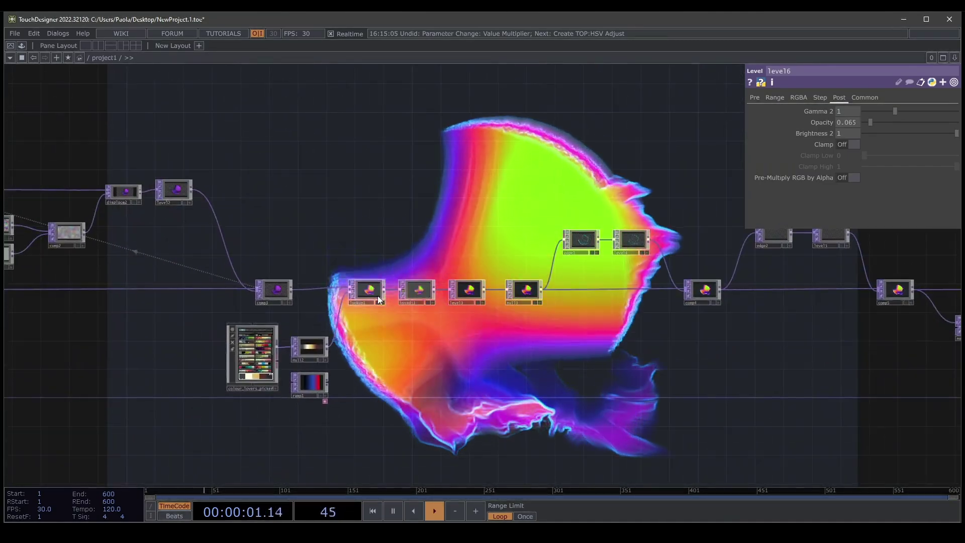
{"action": "left_click_drag", "start_coordinate": [192, 349], "coordinate": [589, 353]}
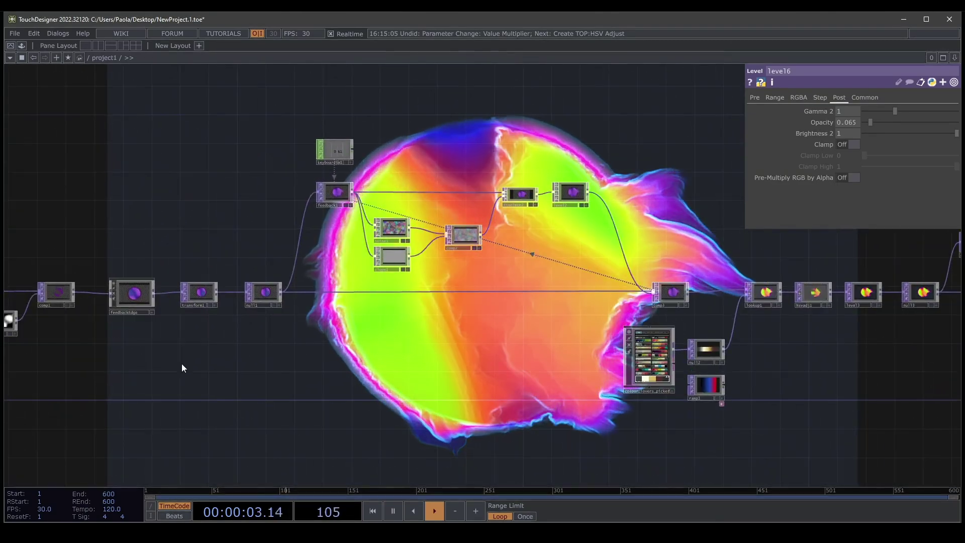
{"action": "left_click_drag", "start_coordinate": [259, 360], "coordinate": [555, 385]}
{"action": "left_click", "coordinate": [140, 315]}
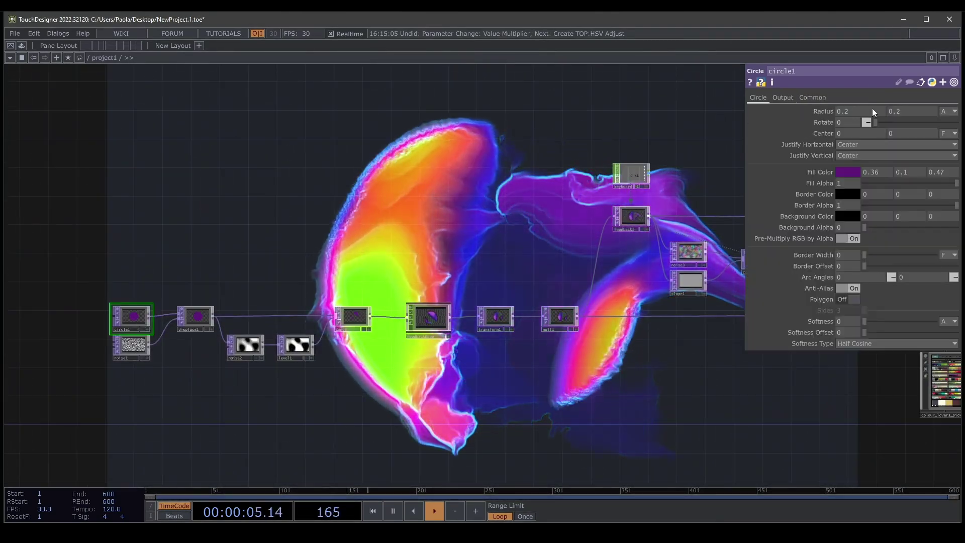
{"action": "left_click", "coordinate": [847, 172]}
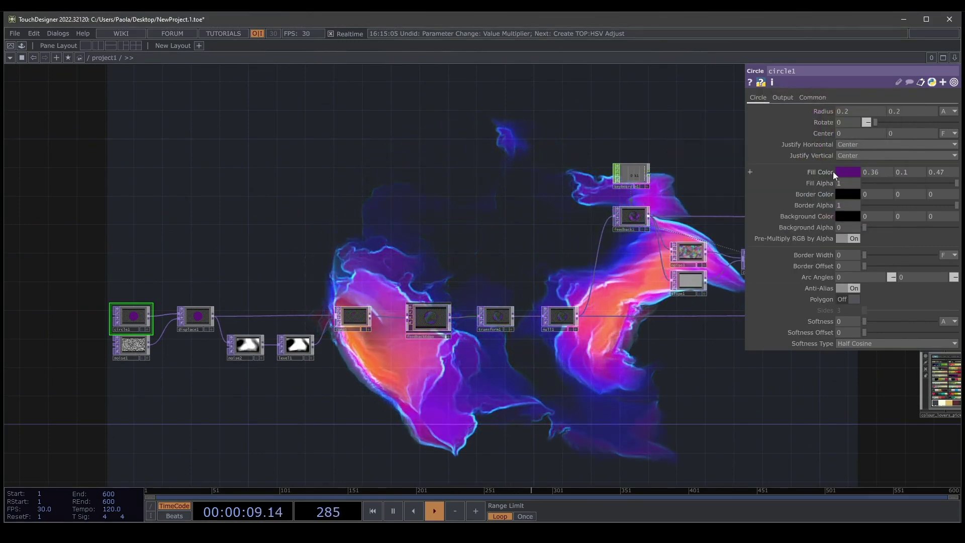
{"action": "left_click", "coordinate": [838, 172]}
{"action": "left_click_drag", "start_coordinate": [885, 172], "coordinate": [896, 171]}
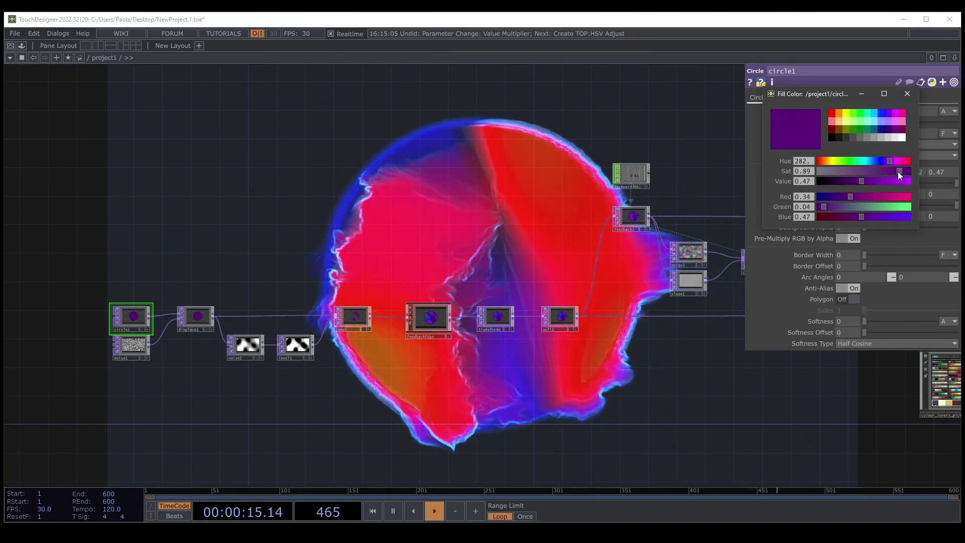
{"action": "left_click_drag", "start_coordinate": [898, 171], "coordinate": [895, 170]}
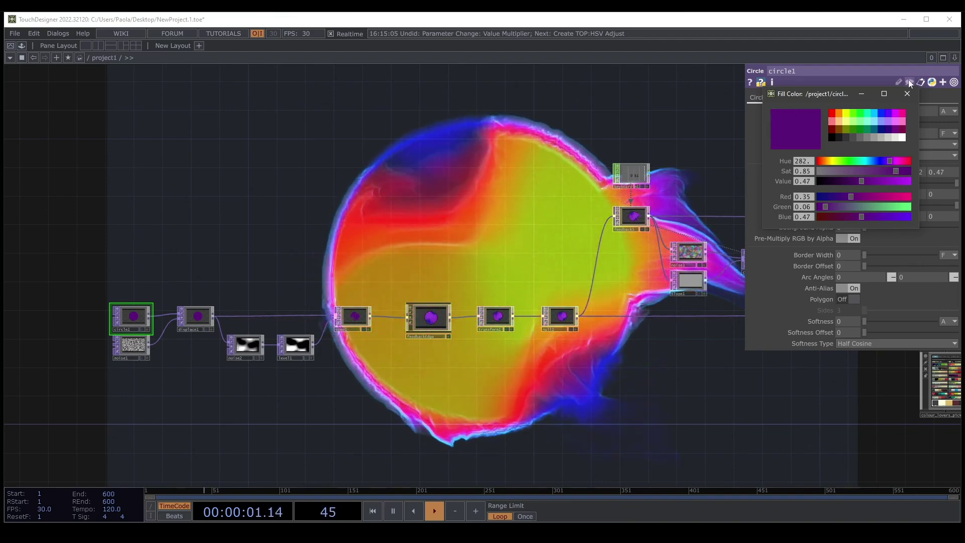
{"action": "left_click", "coordinate": [907, 94]}
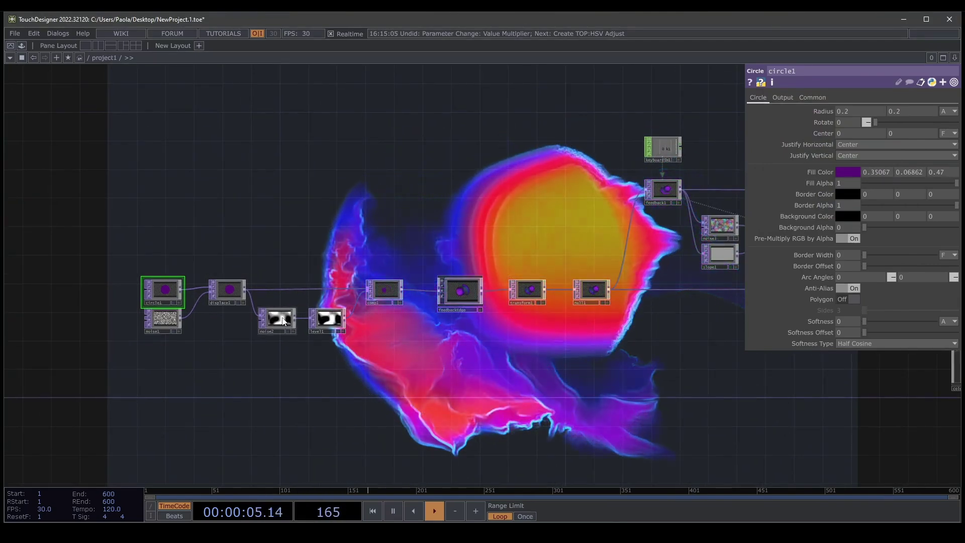
- Try adjusting the Period of noise2, ending at a value of 2
{"action": "left_click", "coordinate": [281, 323]}
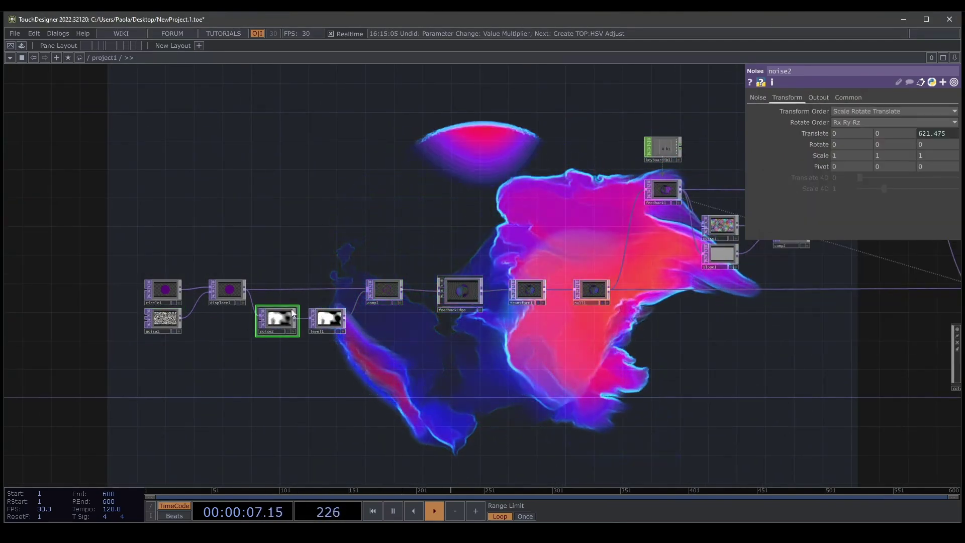
{"action": "scroll", "coordinate": [307, 320], "scroll_direction": "up", "scroll_amount": 4}
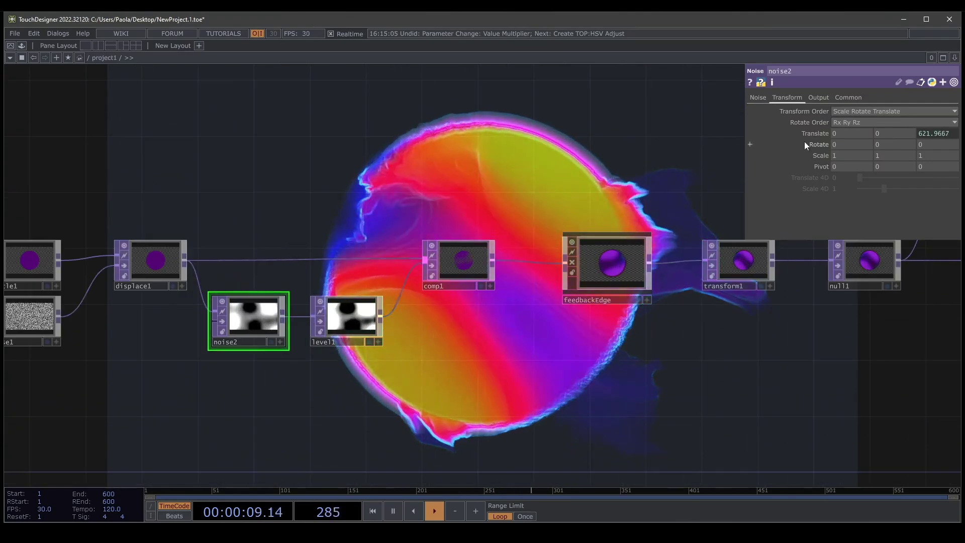
{"action": "left_click", "coordinate": [762, 98]}
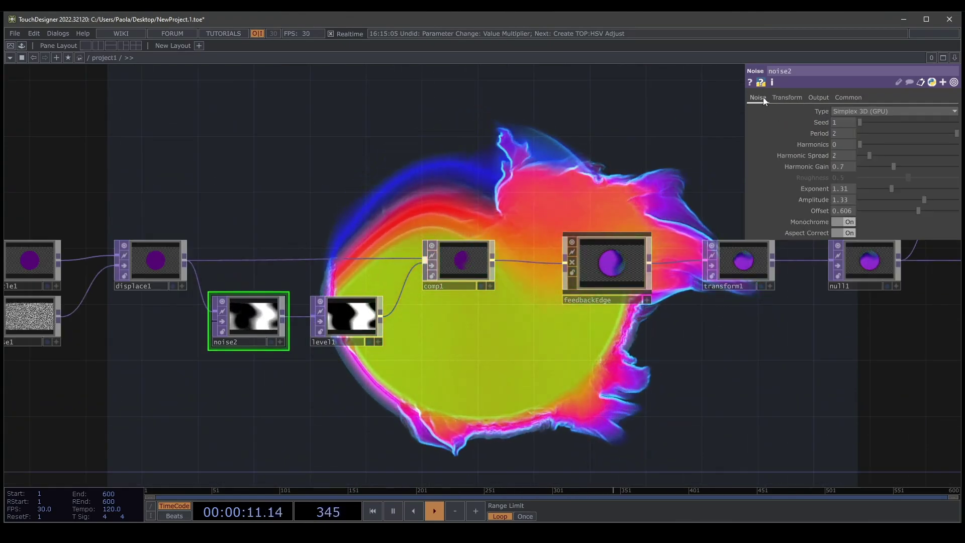
{"action": "mouse_move", "coordinate": [946, 132]}
{"action": "left_mouse_down"}
{"action": "mouse_move", "coordinate": [855, 132]}
{"action": "mouse_move", "coordinate": [959, 128]}
{"action": "left_mouse_up"}
{"action": "scroll", "coordinate": [452, 223], "scroll_direction": "down", "scroll_amount": 5}
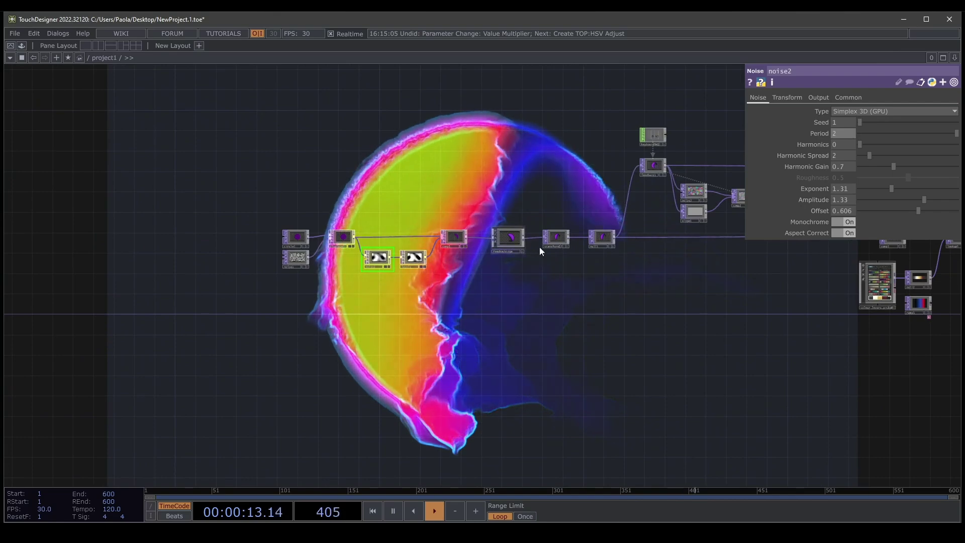
{"action": "left_click_drag", "start_coordinate": [568, 331], "coordinate": [383, 349]}
{"action": "left_click_drag", "start_coordinate": [542, 296], "coordinate": [386, 324]}
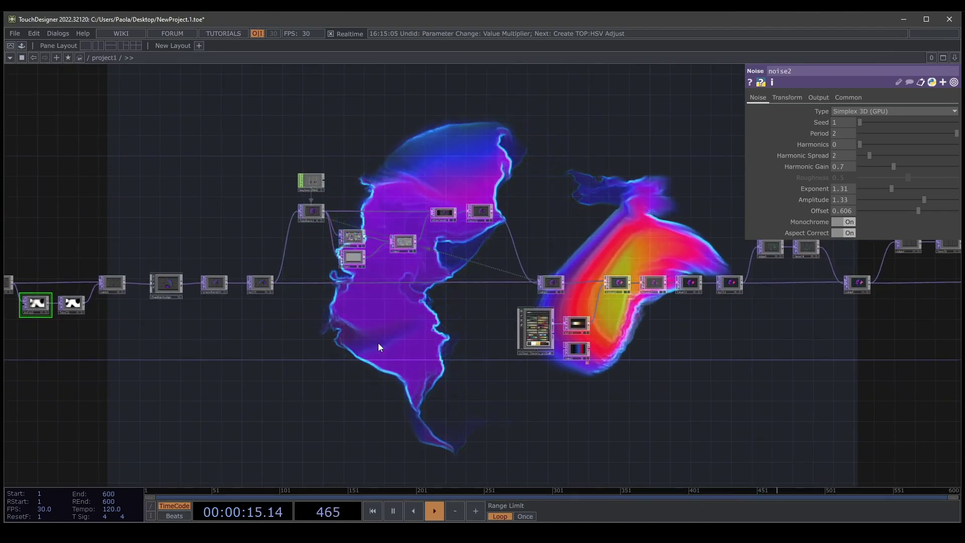